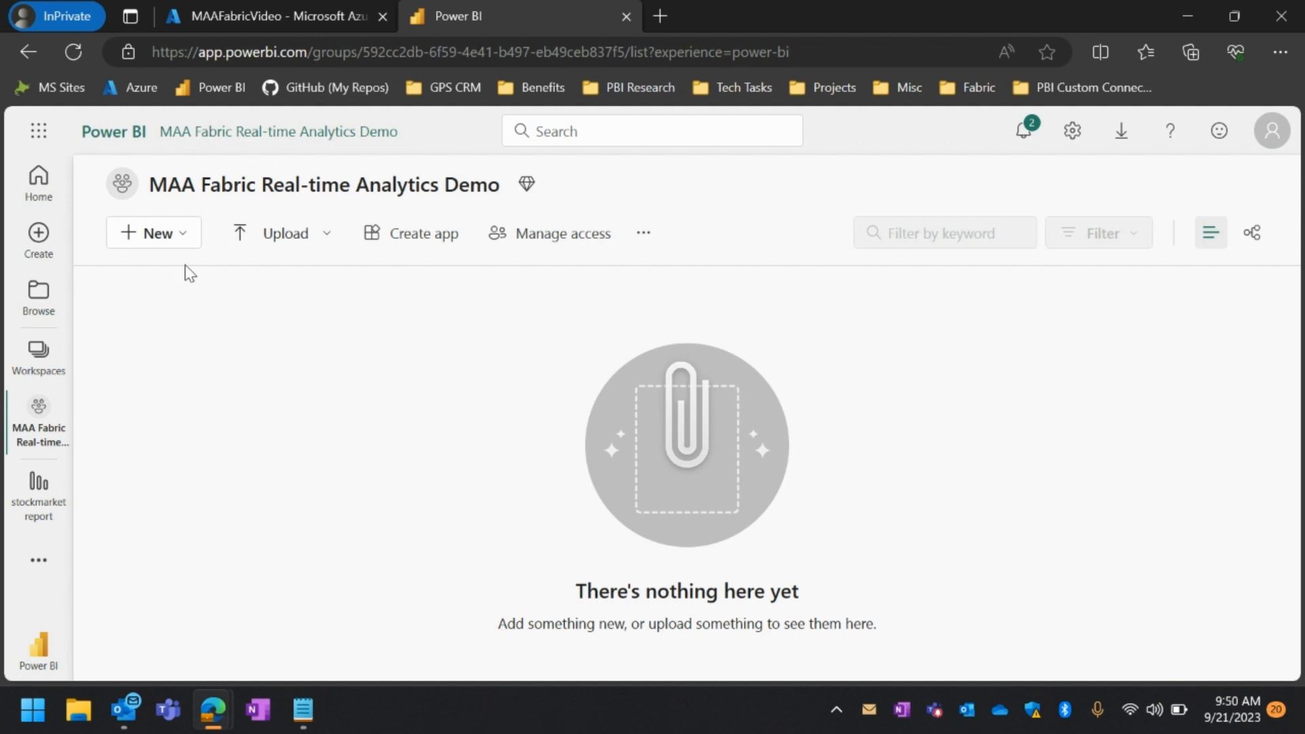
# Create a new KQL database named stockmarketkqldb of the default type in the MAA Fabric Real-time Analytics Demo workspace
pyautogui.click(183, 245)
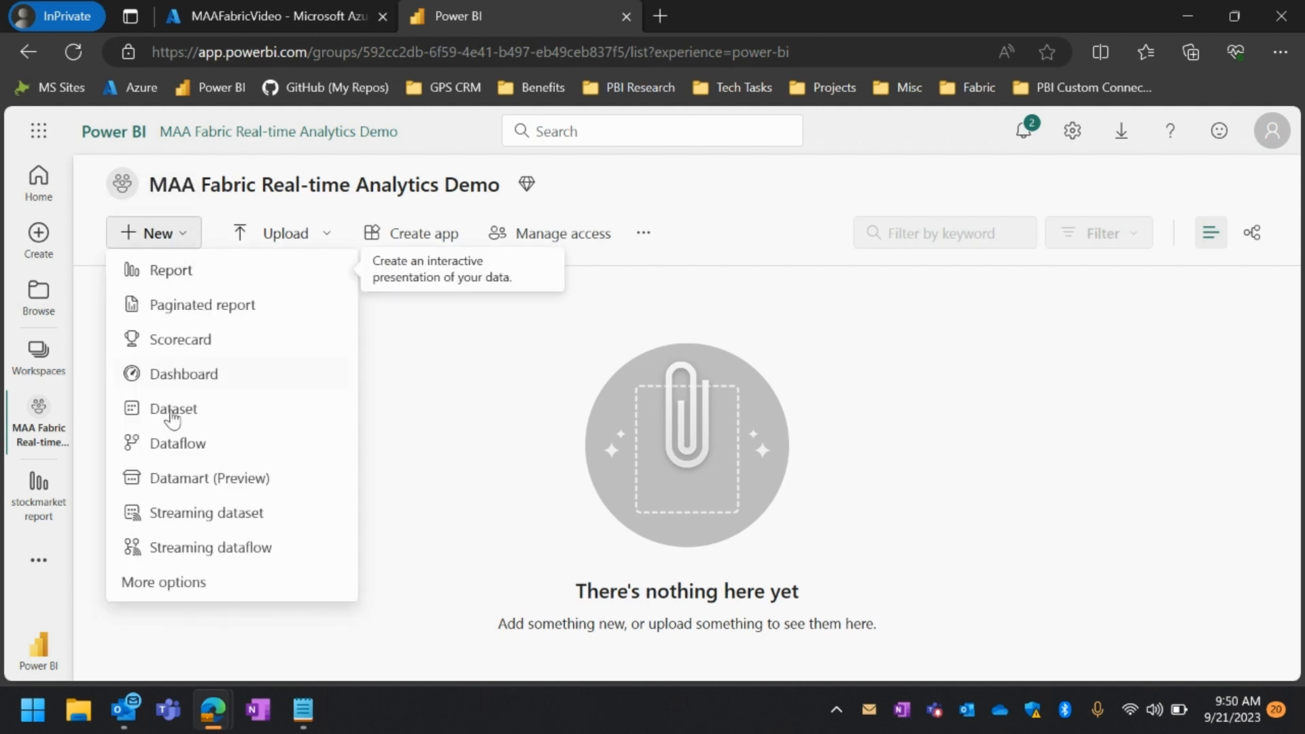
pyautogui.click(171, 584)
pyautogui.scroll(-2, 357, 533)
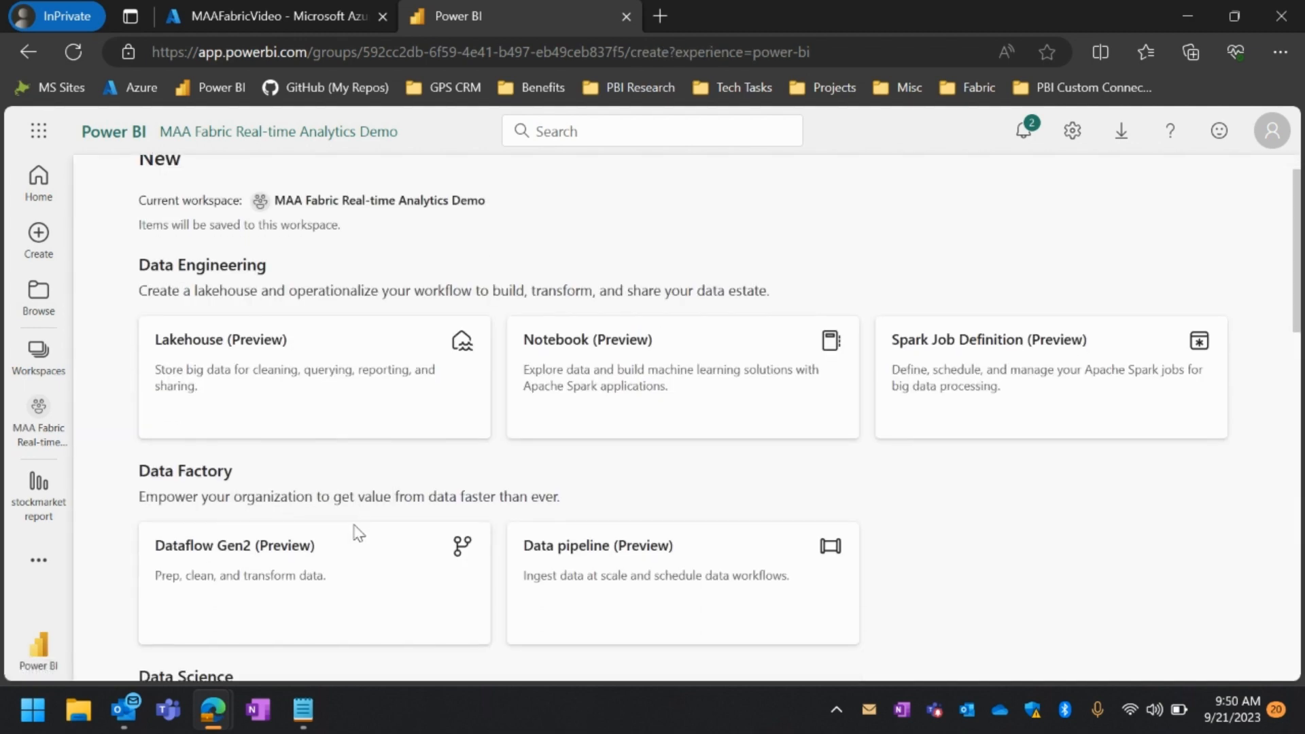
pyautogui.scroll(-7, 359, 533)
pyautogui.scroll(-4, 355, 535)
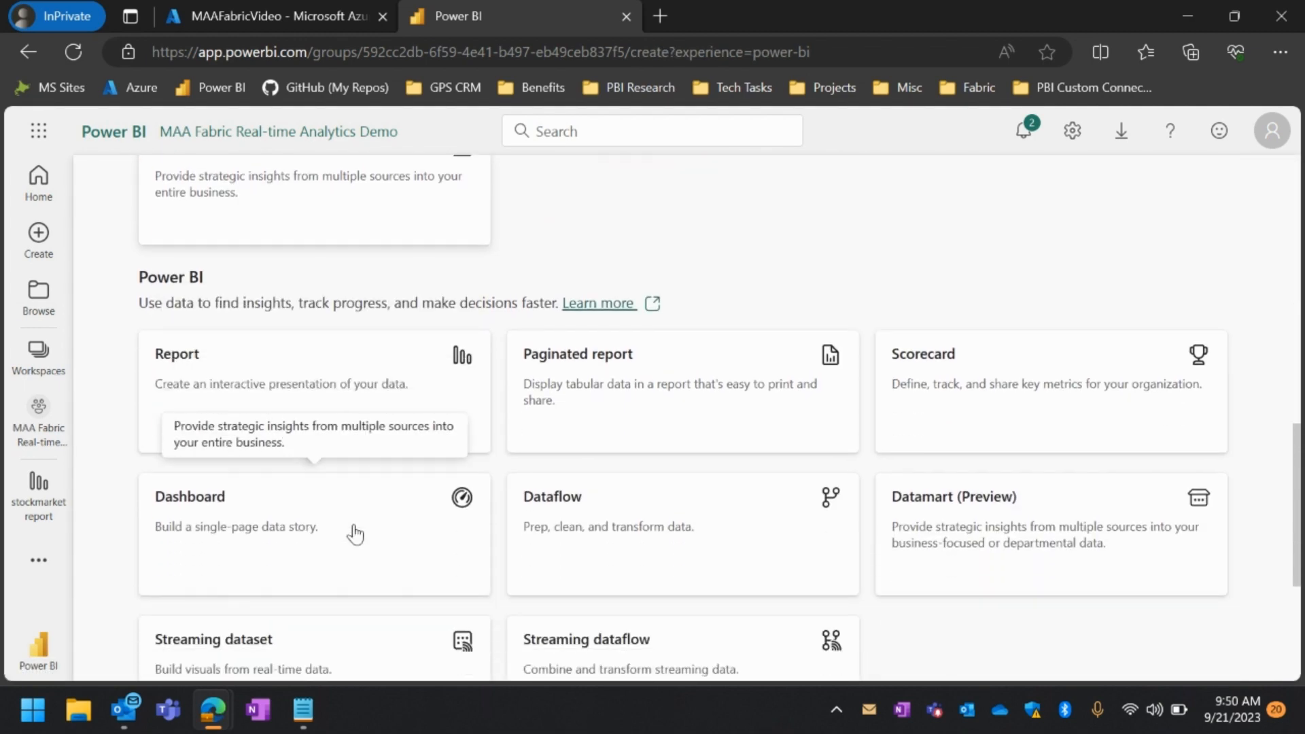
pyautogui.scroll(-4, 355, 535)
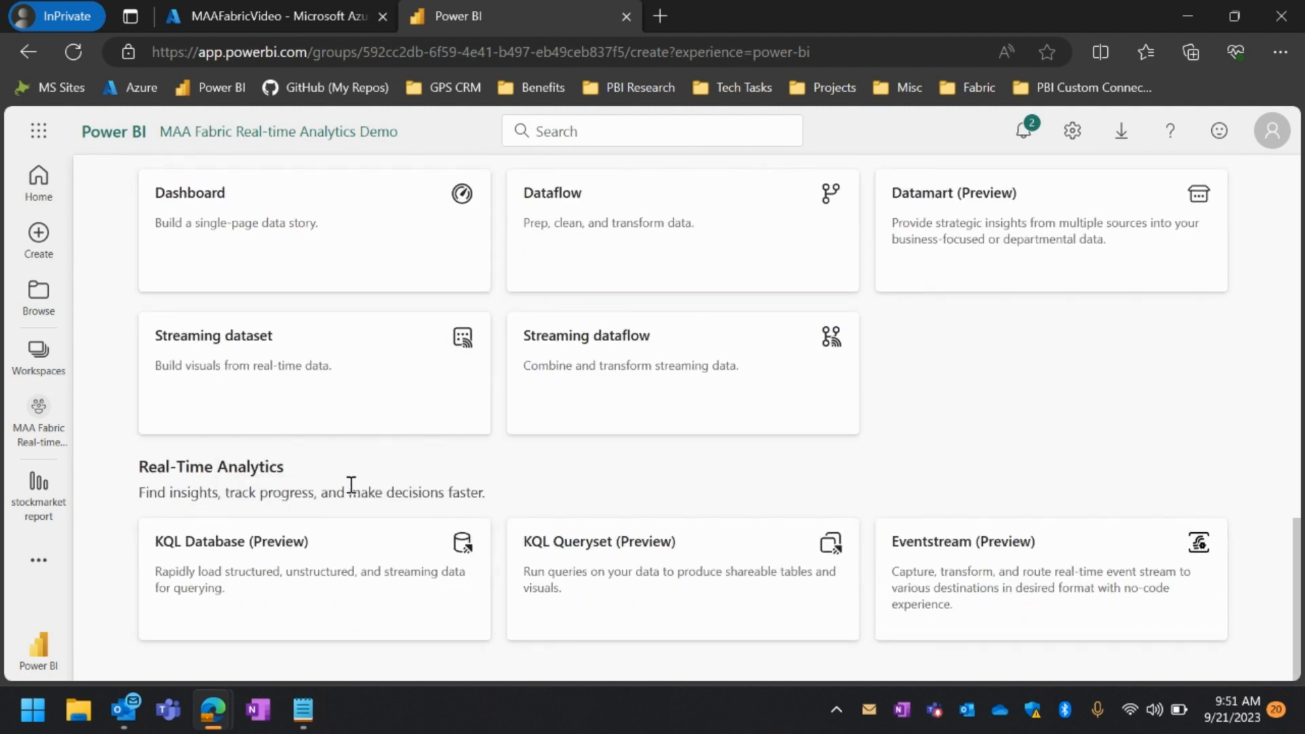
pyautogui.click(352, 551)
pyautogui.write('s')
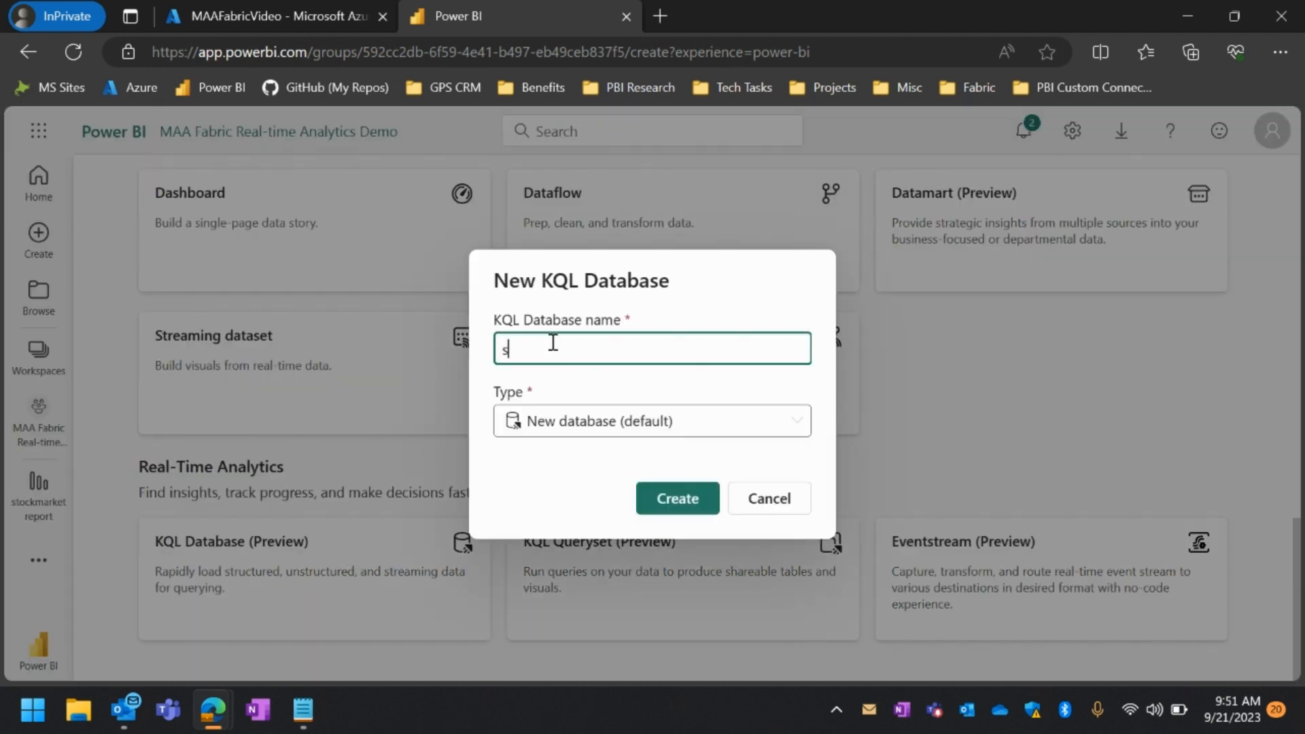
pyautogui.write('tockmarketkqldb')
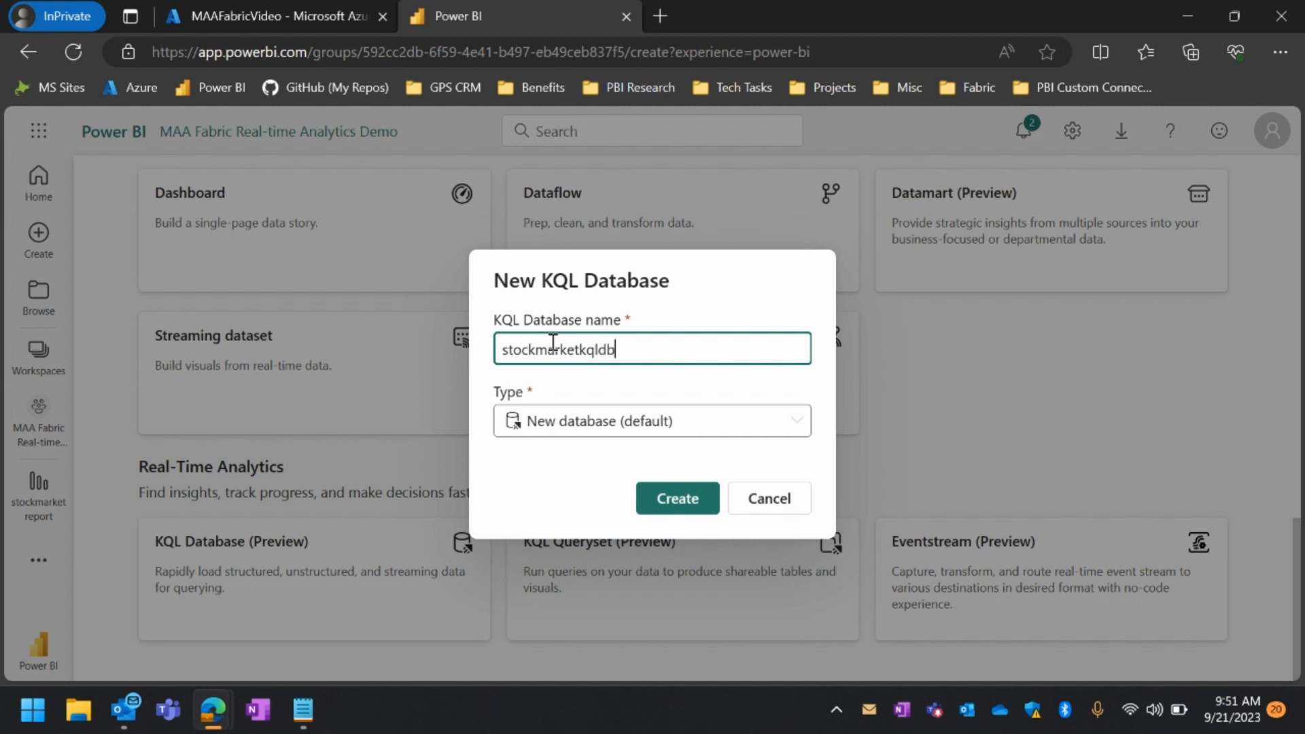
pyautogui.click(673, 498)
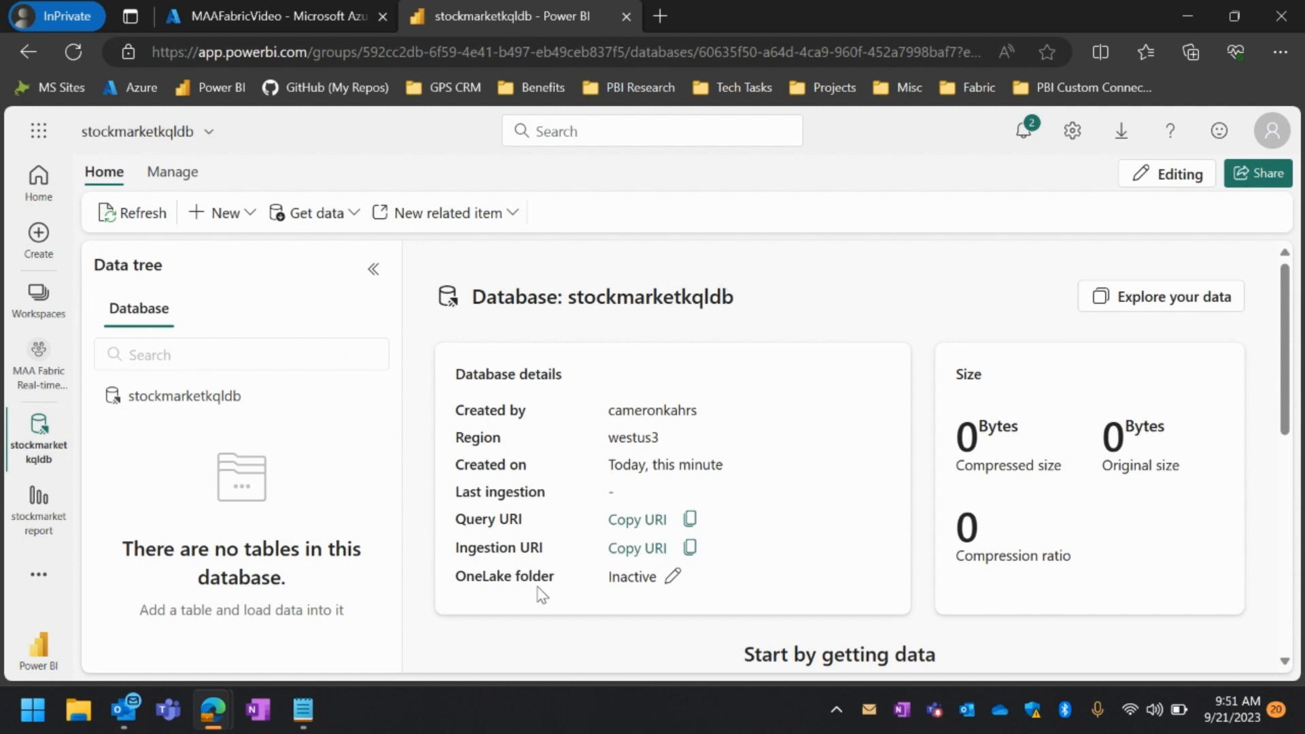
# Activate data availability in OneLake for the stockmarketkqldb database
pyautogui.click(672, 578)
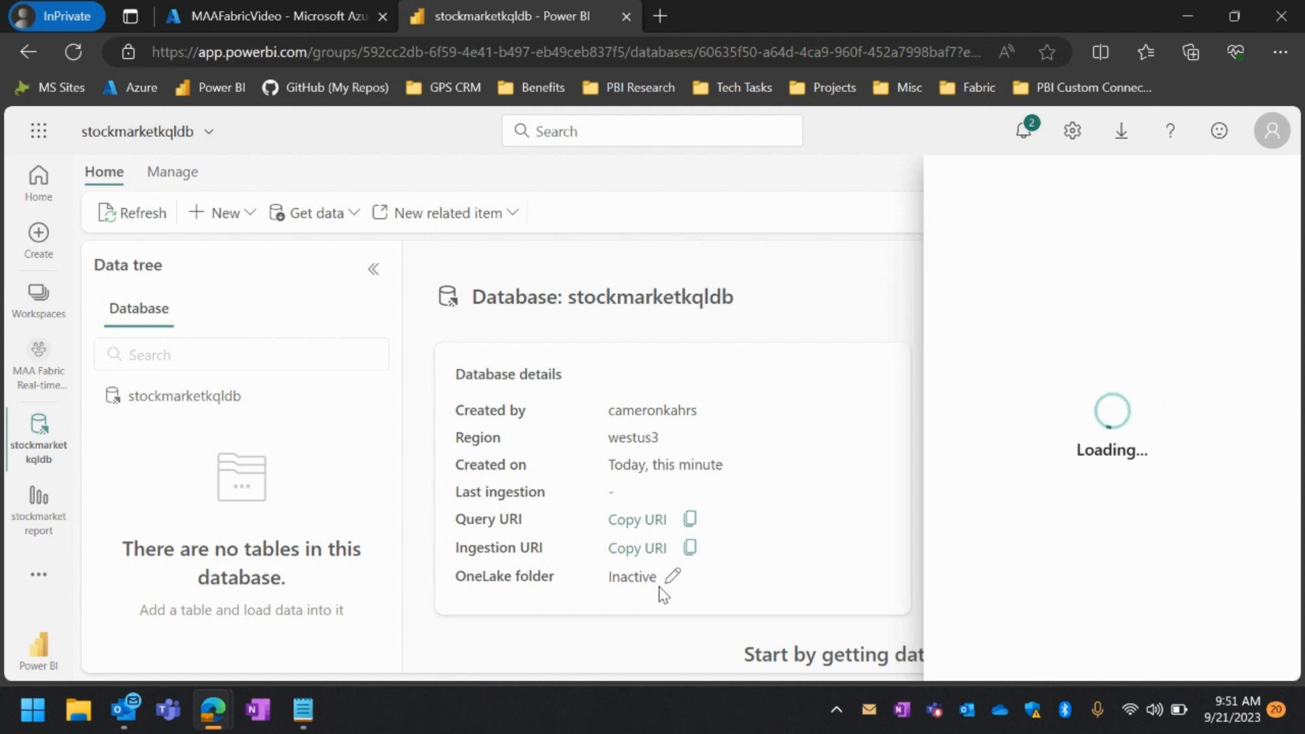
pyautogui.click(961, 350)
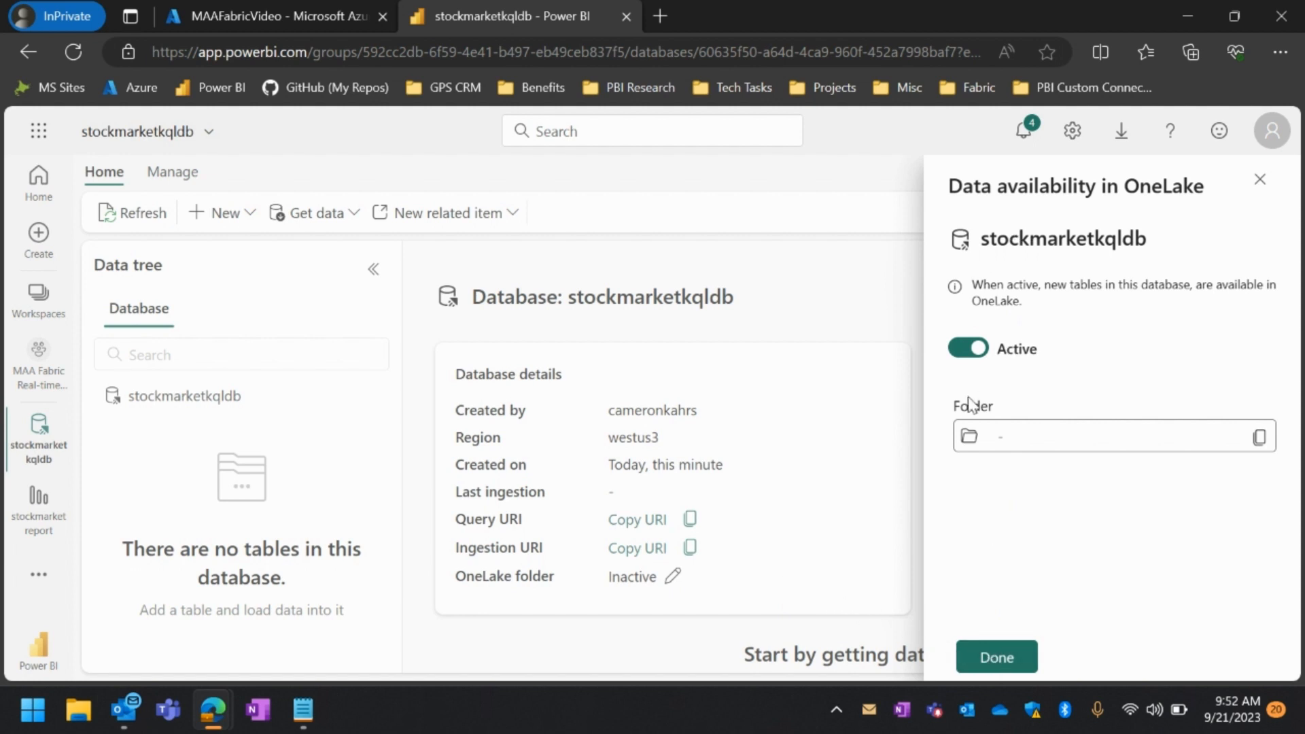
pyautogui.click(993, 659)
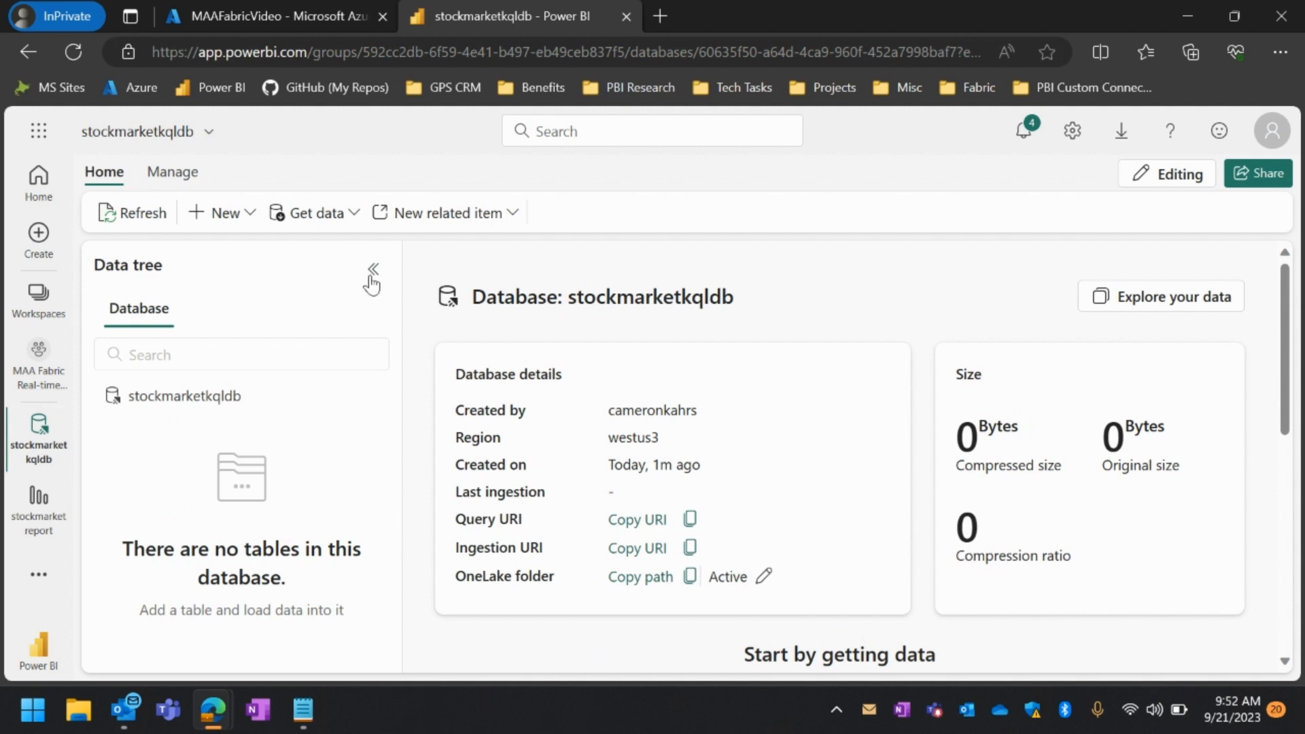
# Start a continuous Event Hubs data ingestion with a new destination table named stockmarkettable
pyautogui.scroll(-5, 488, 533)
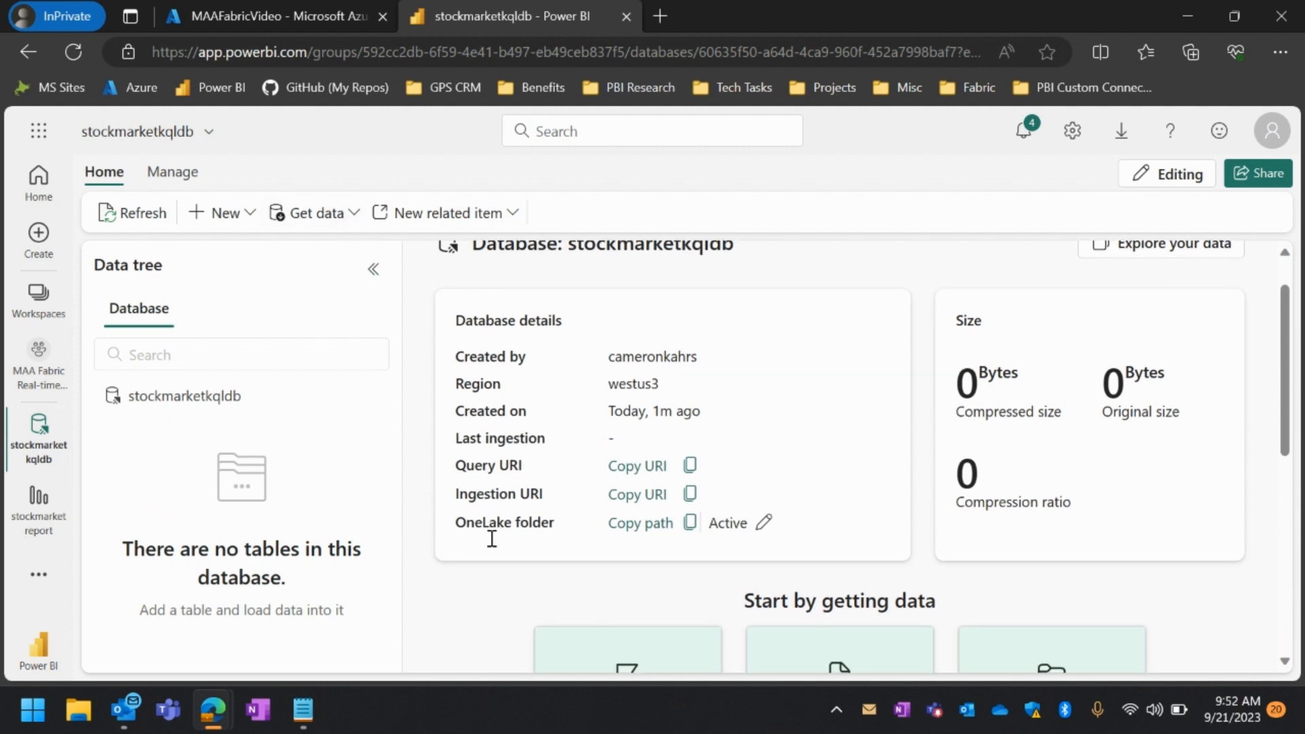
pyautogui.scroll(-1, 495, 547)
pyautogui.scroll(1, 495, 547)
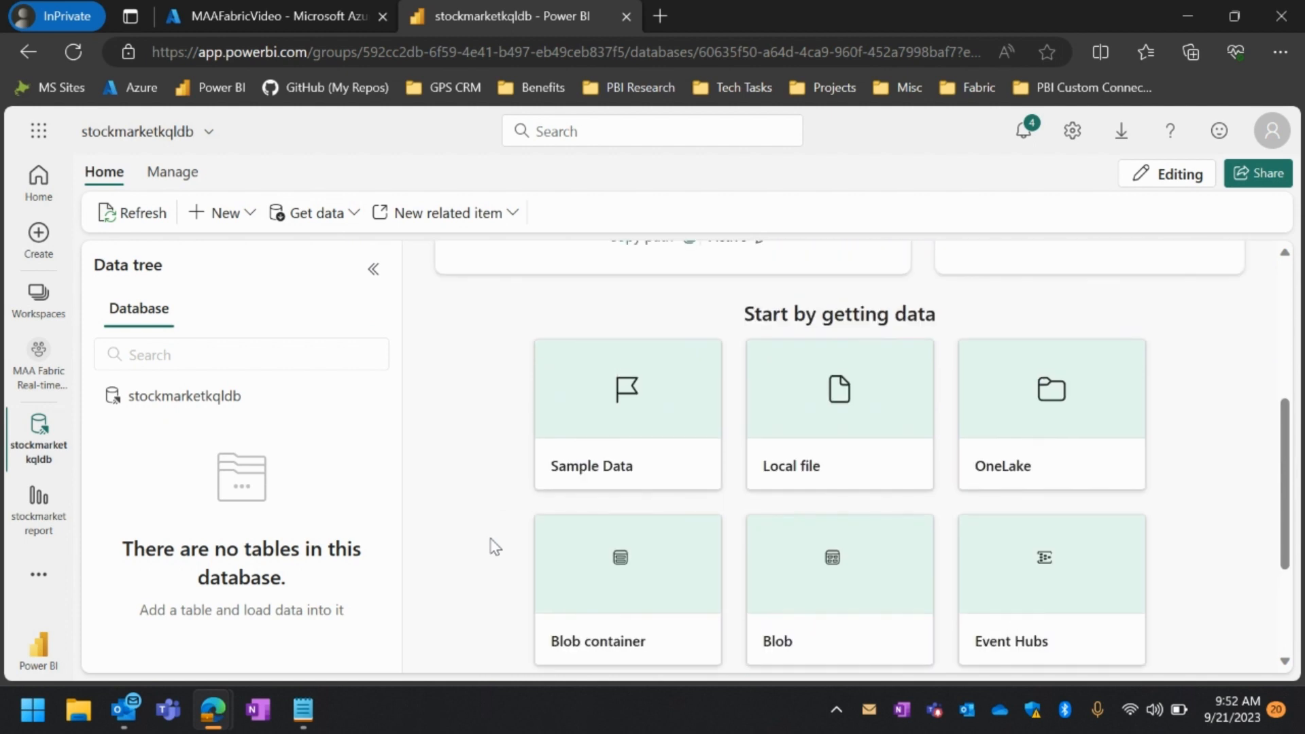
pyautogui.scroll(-2, 495, 547)
pyautogui.scroll(1, 496, 547)
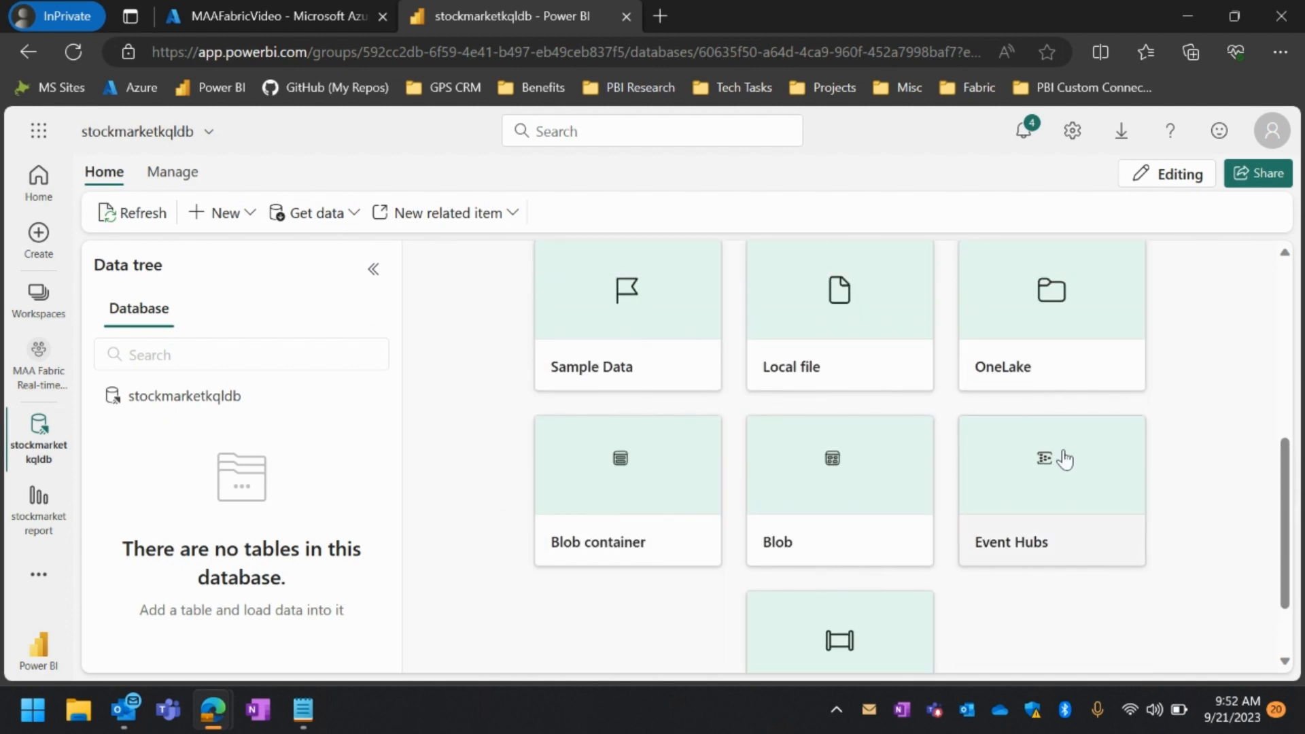
pyautogui.scroll(6, 414, 458)
pyautogui.click(323, 213)
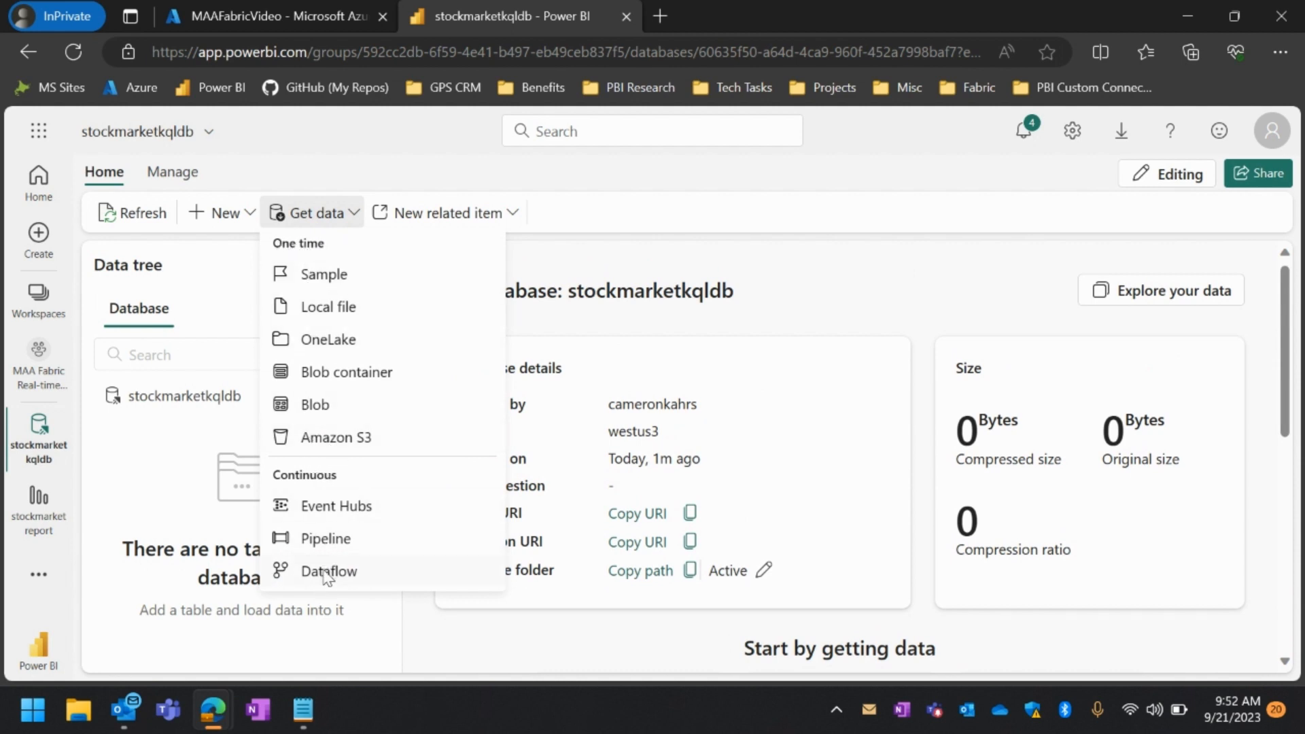
pyautogui.click(327, 516)
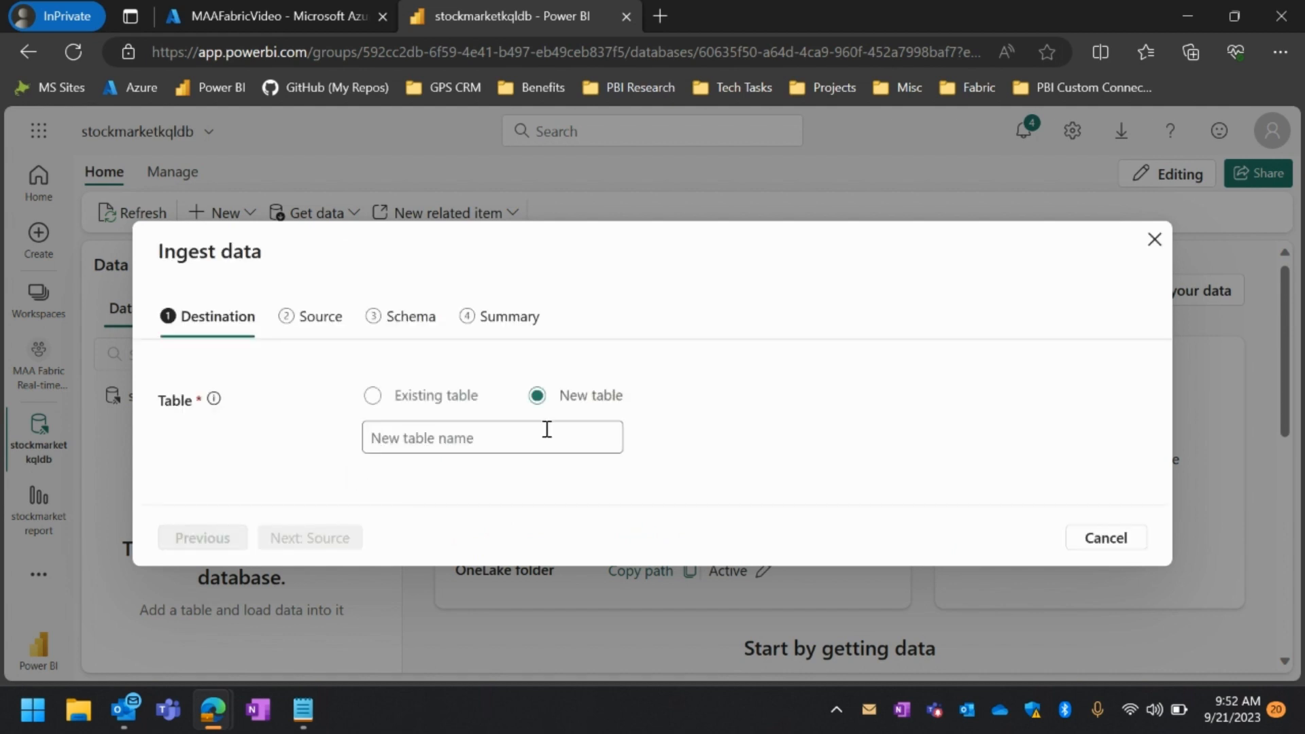
pyautogui.click(434, 437)
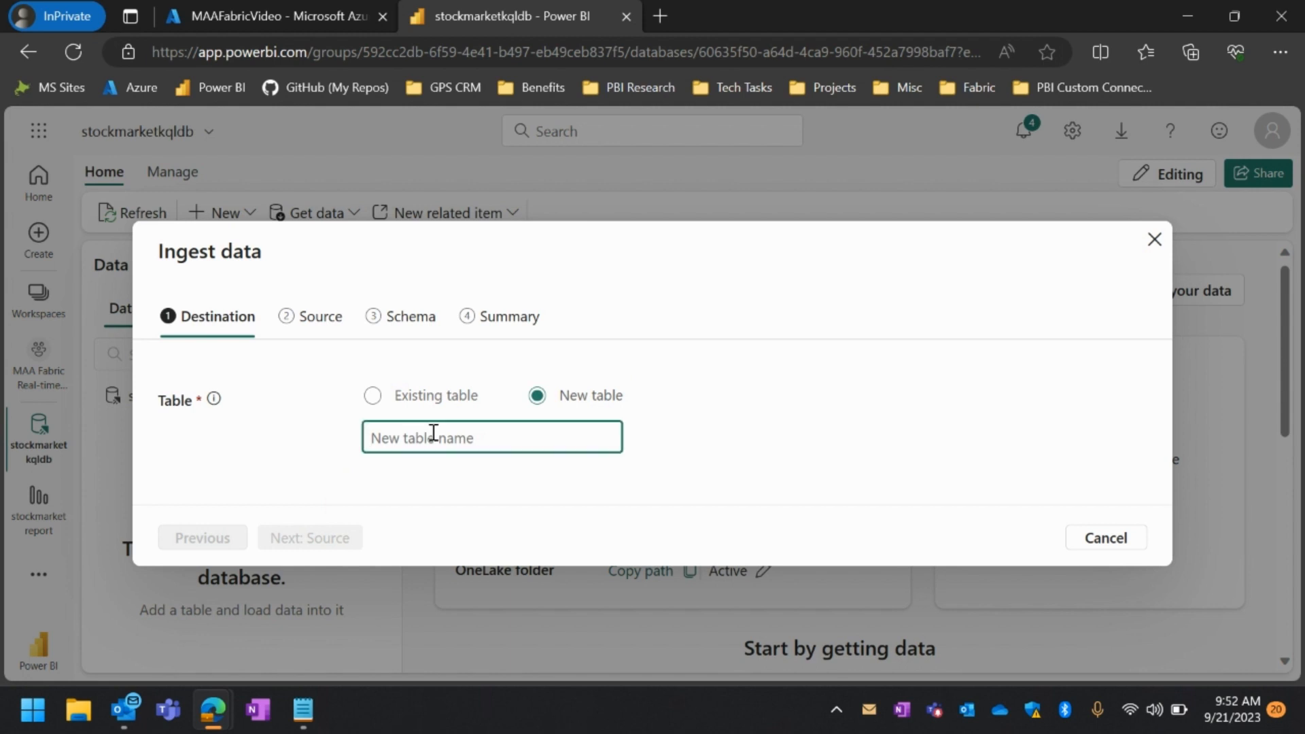
pyautogui.write('stockmarkettable')
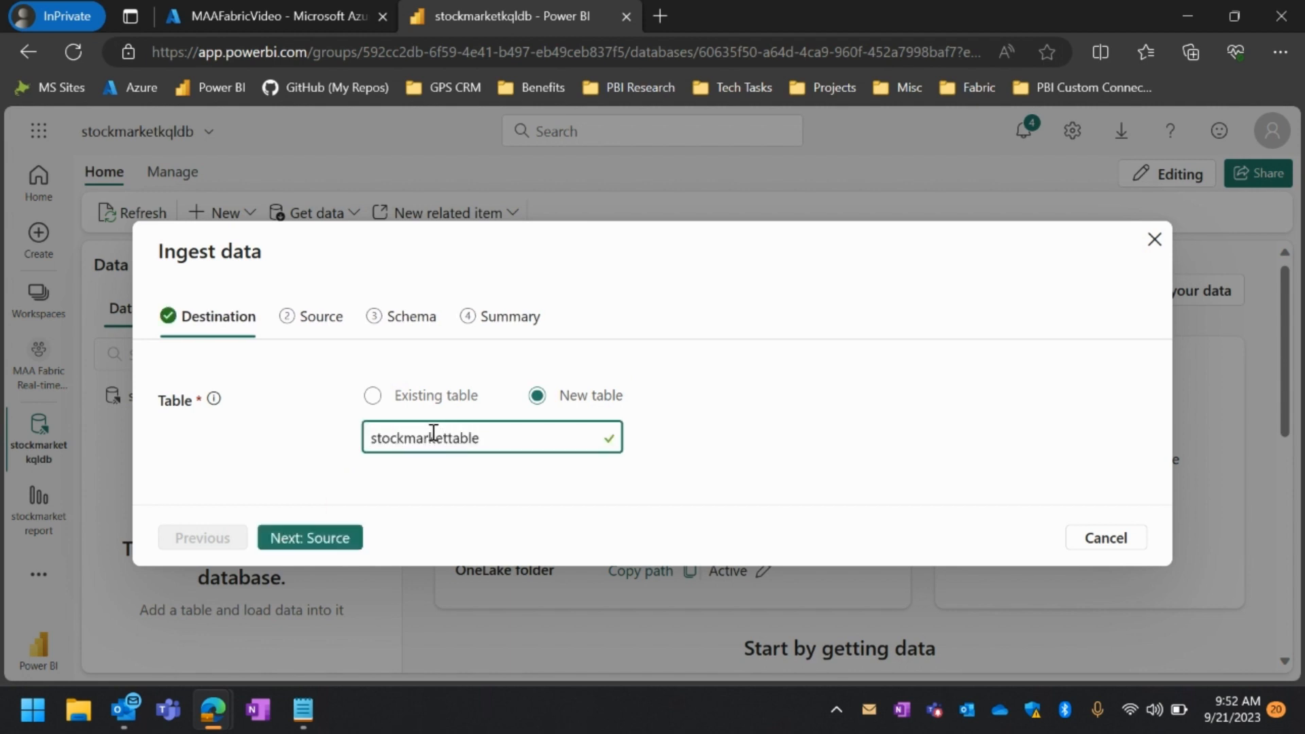
pyautogui.click(309, 538)
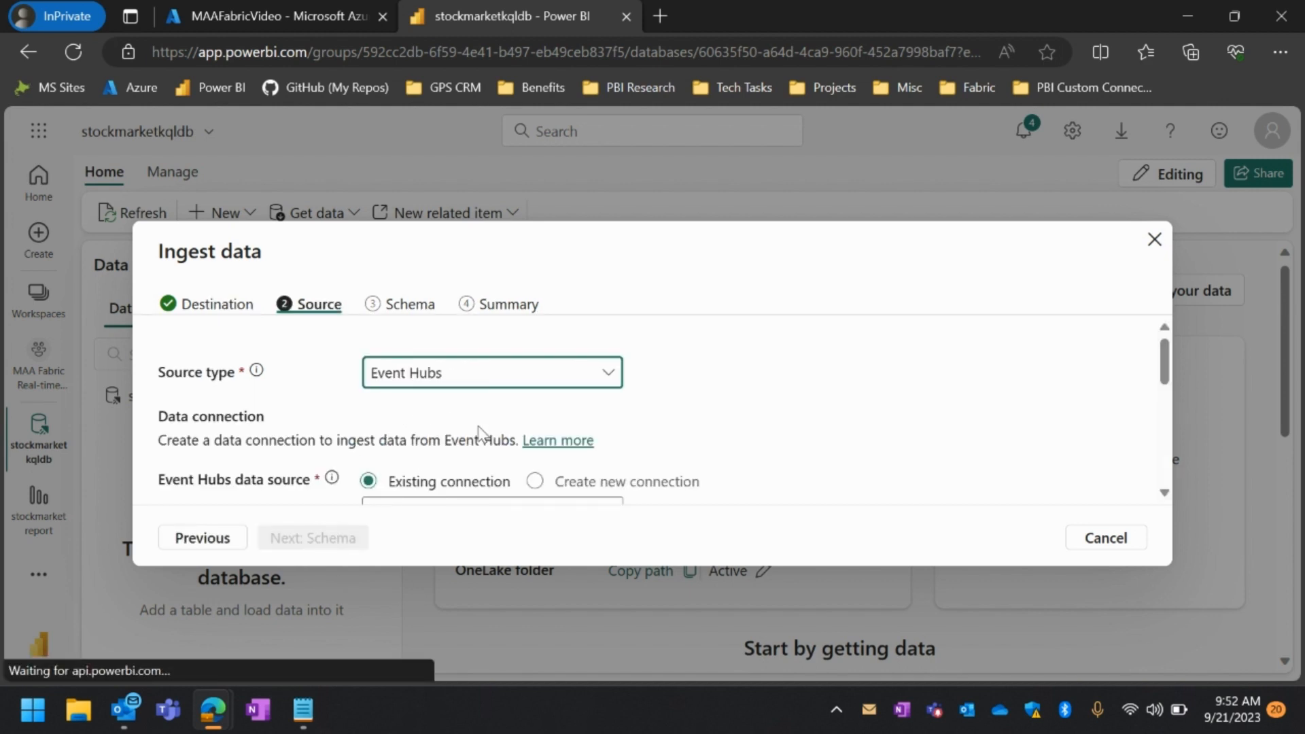
# Choose a new Event Hubs connection and fill its namespace with maafrtavideofabricwtheventhubnamespace, copied from the Notepad text document
pyautogui.scroll(-1, 479, 435)
pyautogui.click(535, 417)
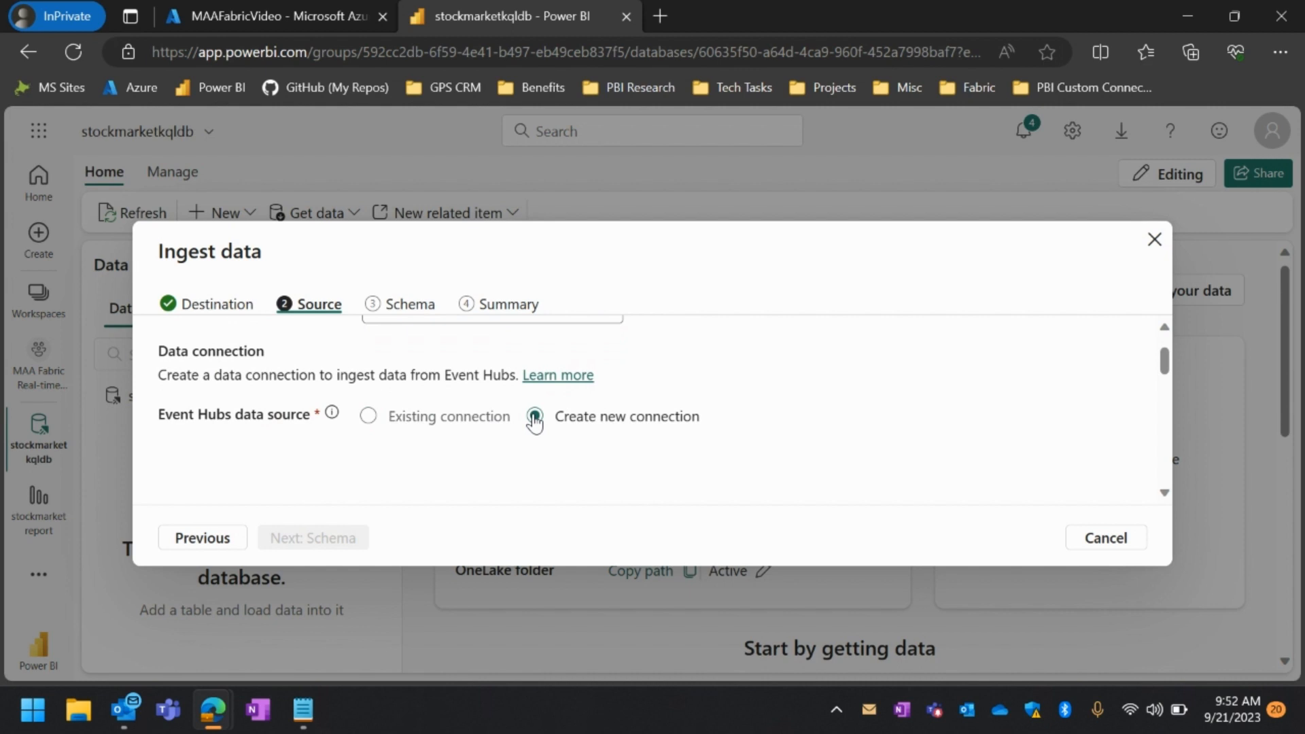
pyautogui.scroll(-2, 535, 421)
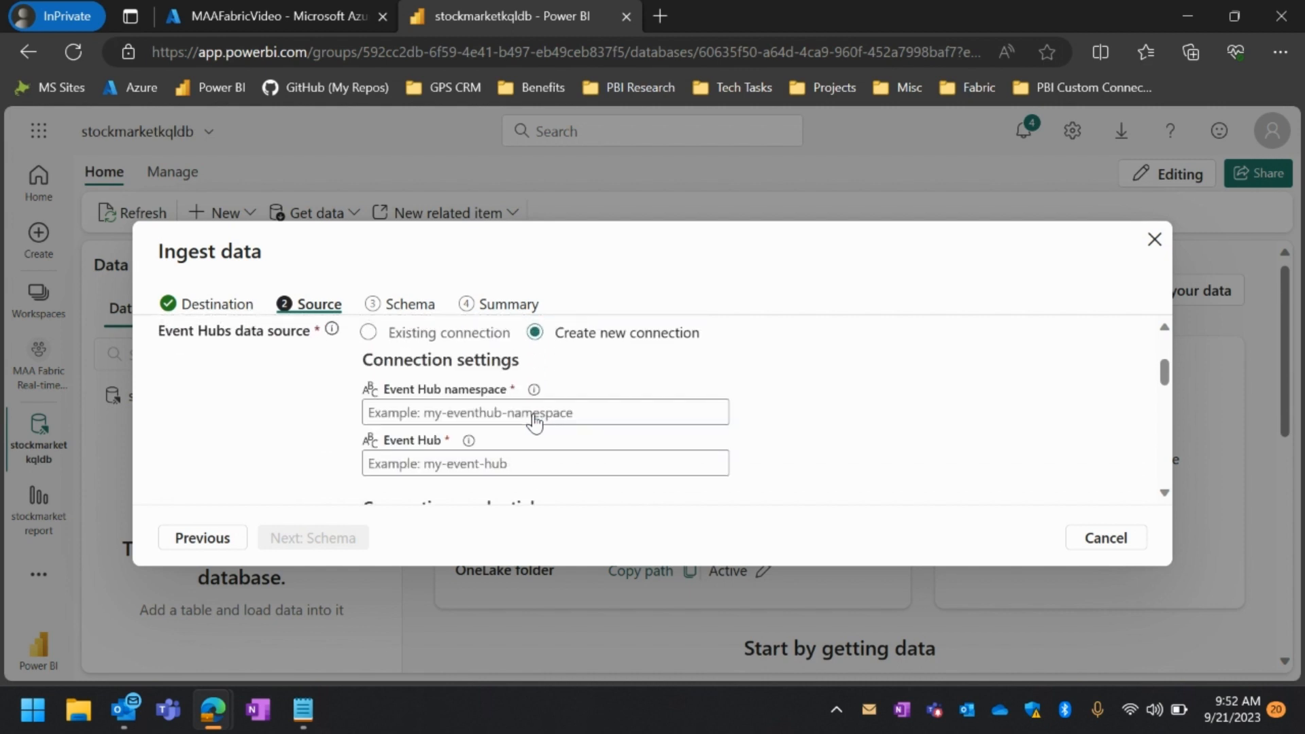
pyautogui.click(534, 412)
pyautogui.scroll(-1, 535, 418)
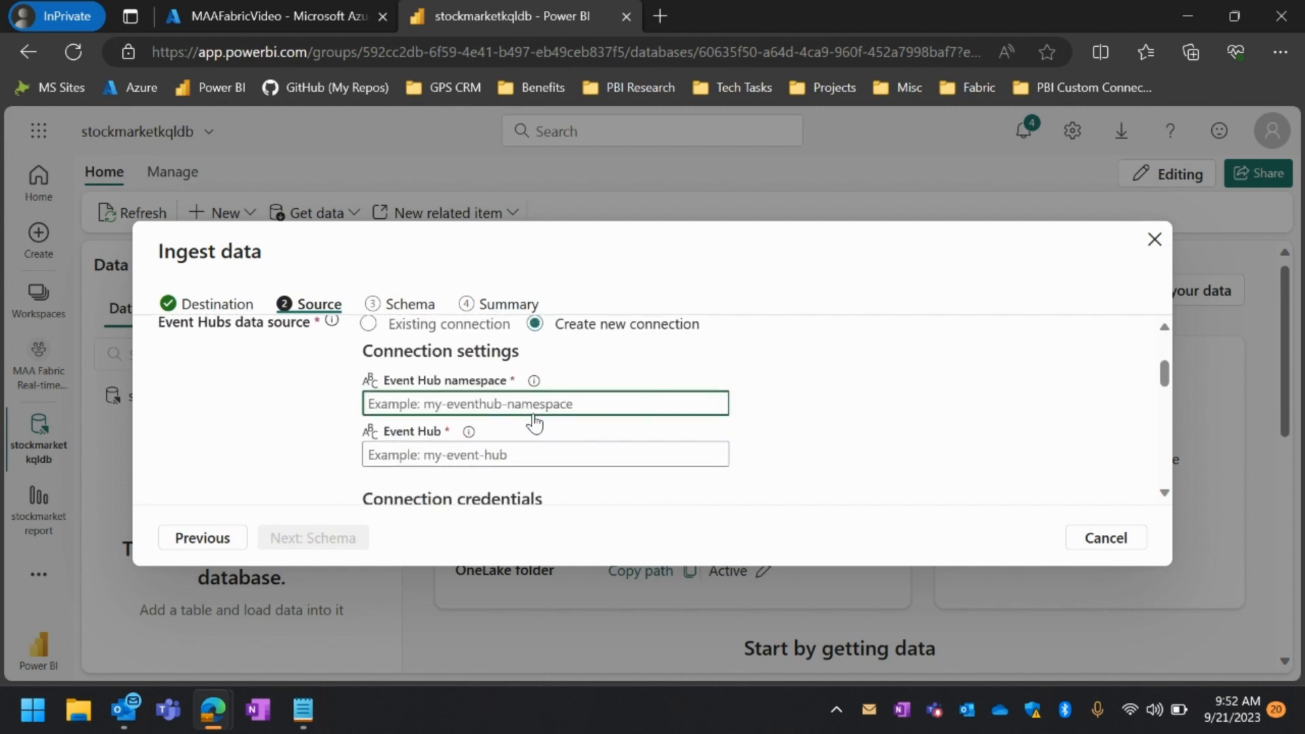
pyautogui.click(313, 709)
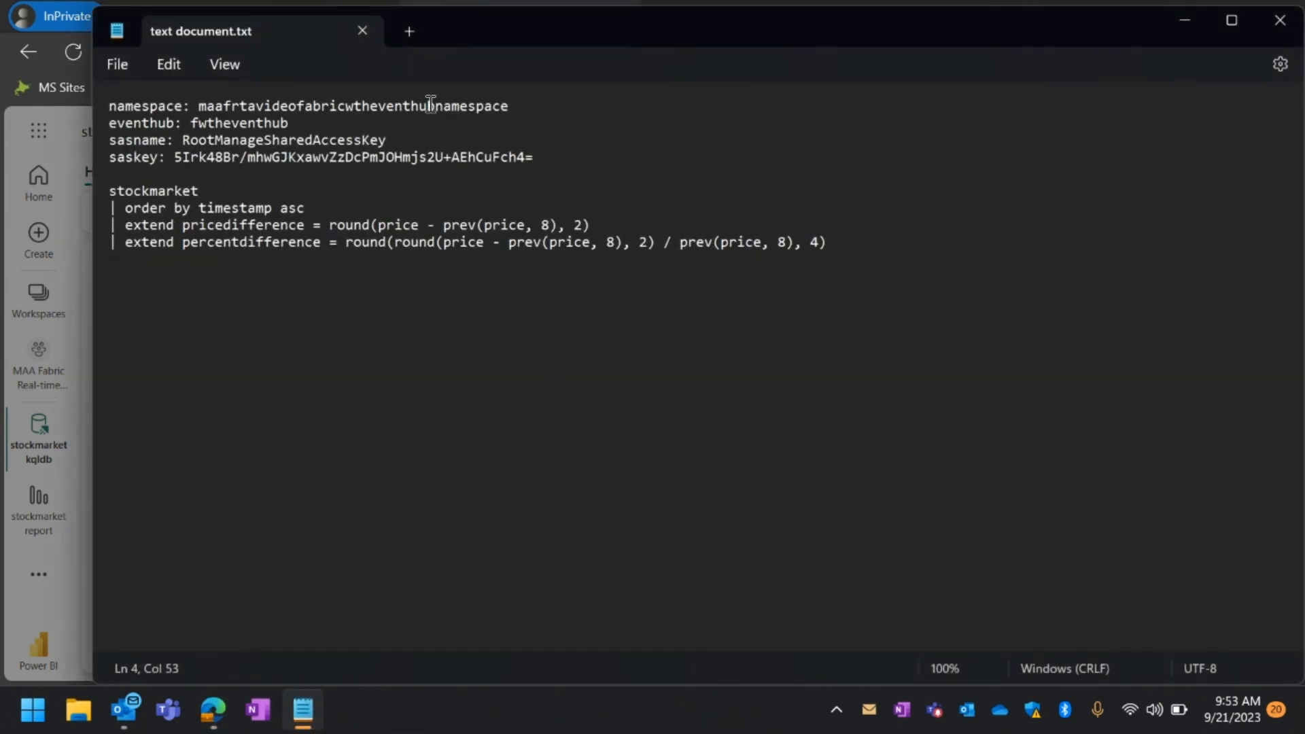
pyautogui.moveTo(516, 106); pyautogui.dragTo(202, 108)
pyautogui.hotkey('ctrl', 'c')
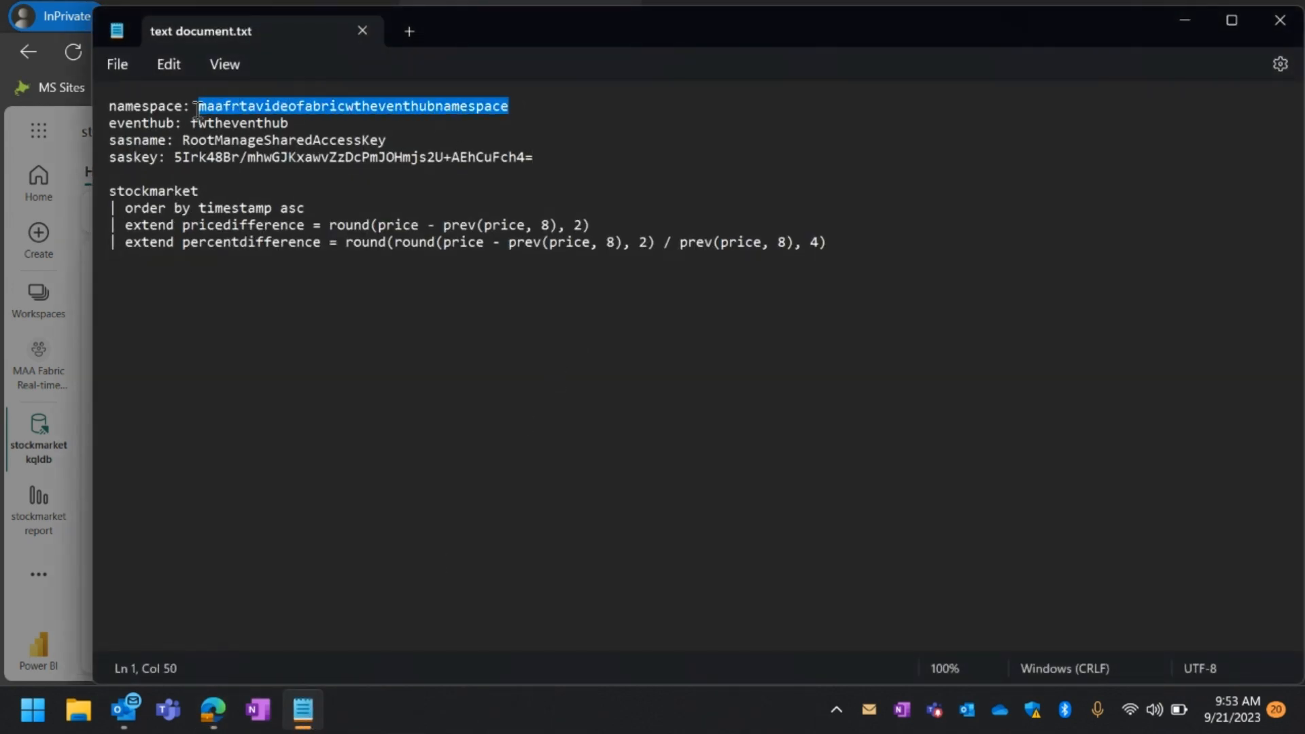
pyautogui.click(1197, 26)
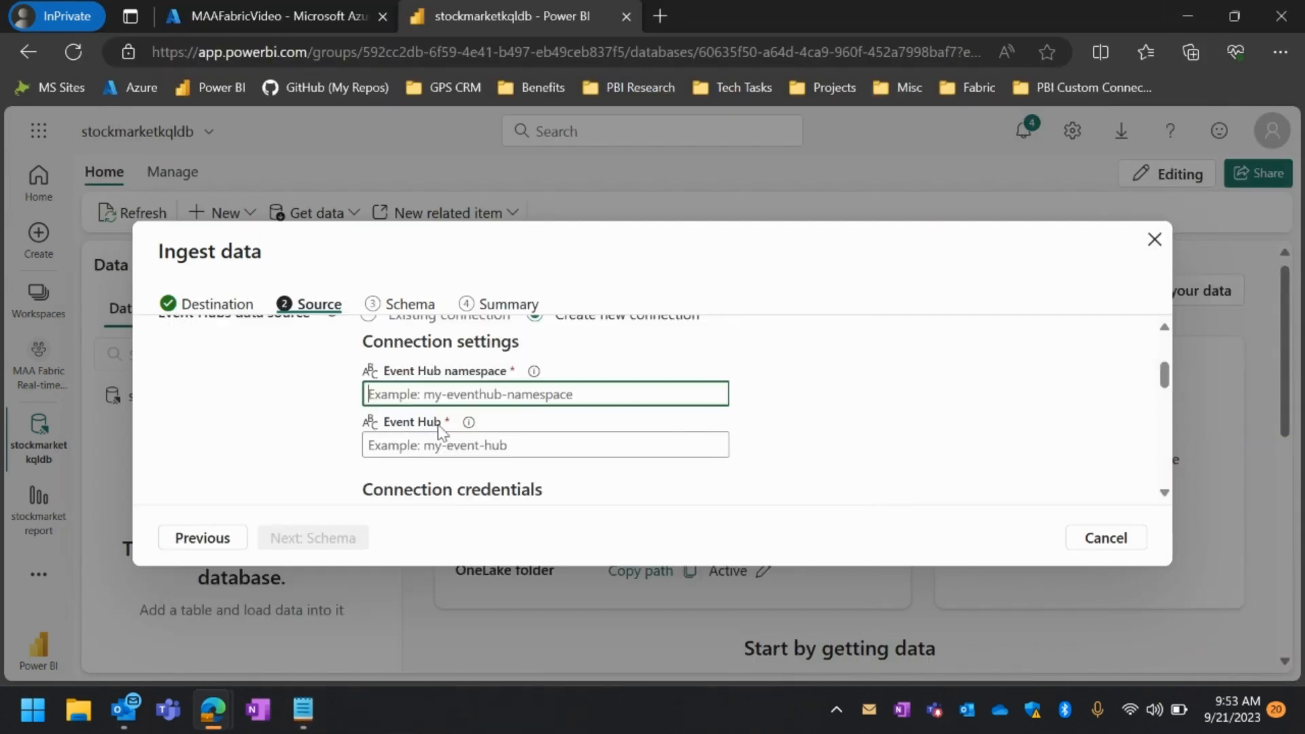
pyautogui.hotkey('ctrl', 'v')
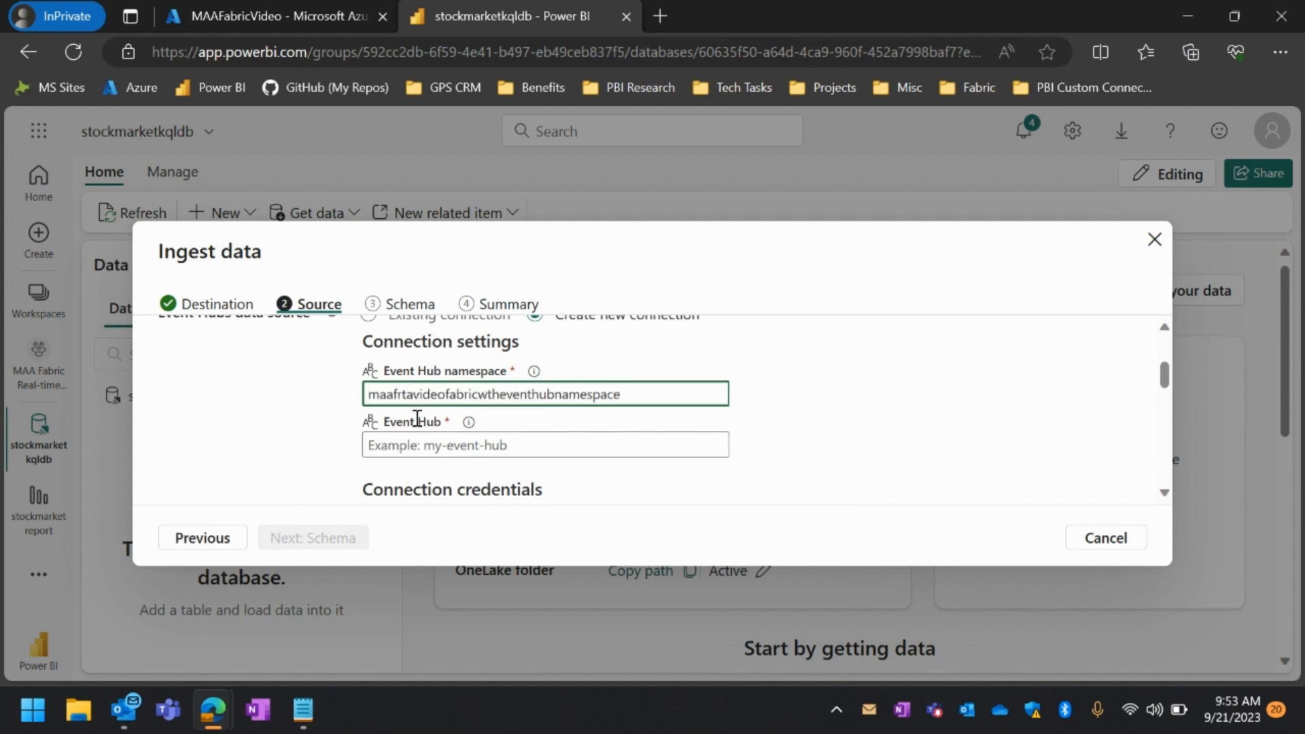
# Copy the event hub name fwtheventhub from the Notepad document into the connection's Event Hub field
pyautogui.click(302, 709)
pyautogui.moveTo(316, 120); pyautogui.dragTo(196, 119)
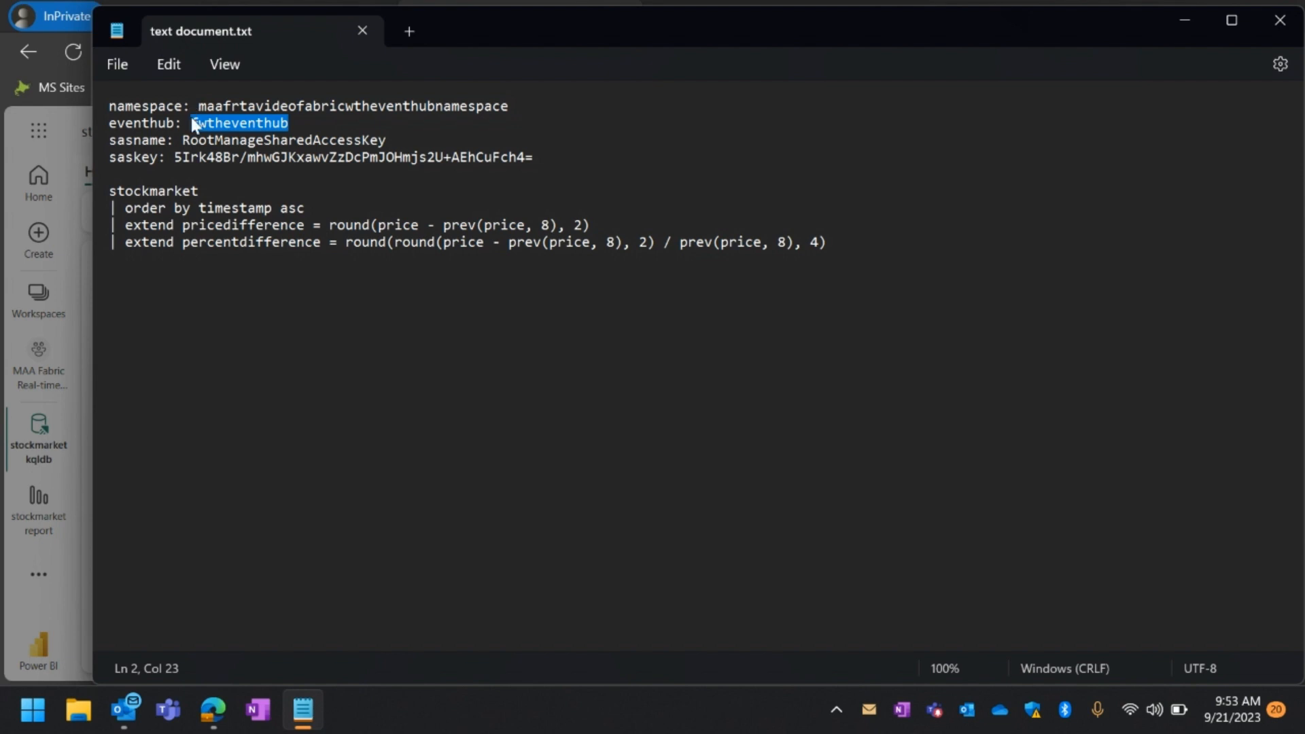
pyautogui.click(1190, 19)
pyautogui.click(479, 449)
pyautogui.hotkey('ctrl', 'v')
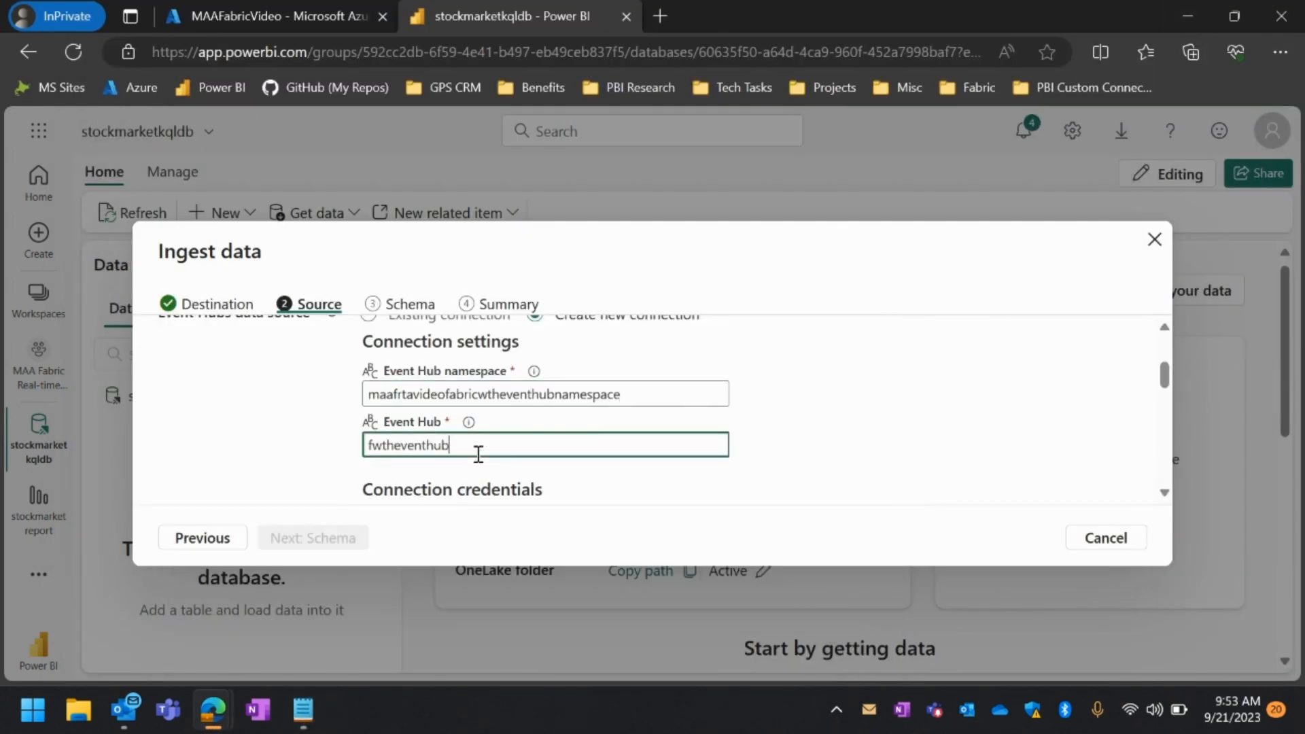
# Set the connection credentials to create a new connection instead of using the existing one
pyautogui.scroll(-2, 570, 492)
pyautogui.scroll(-1, 570, 492)
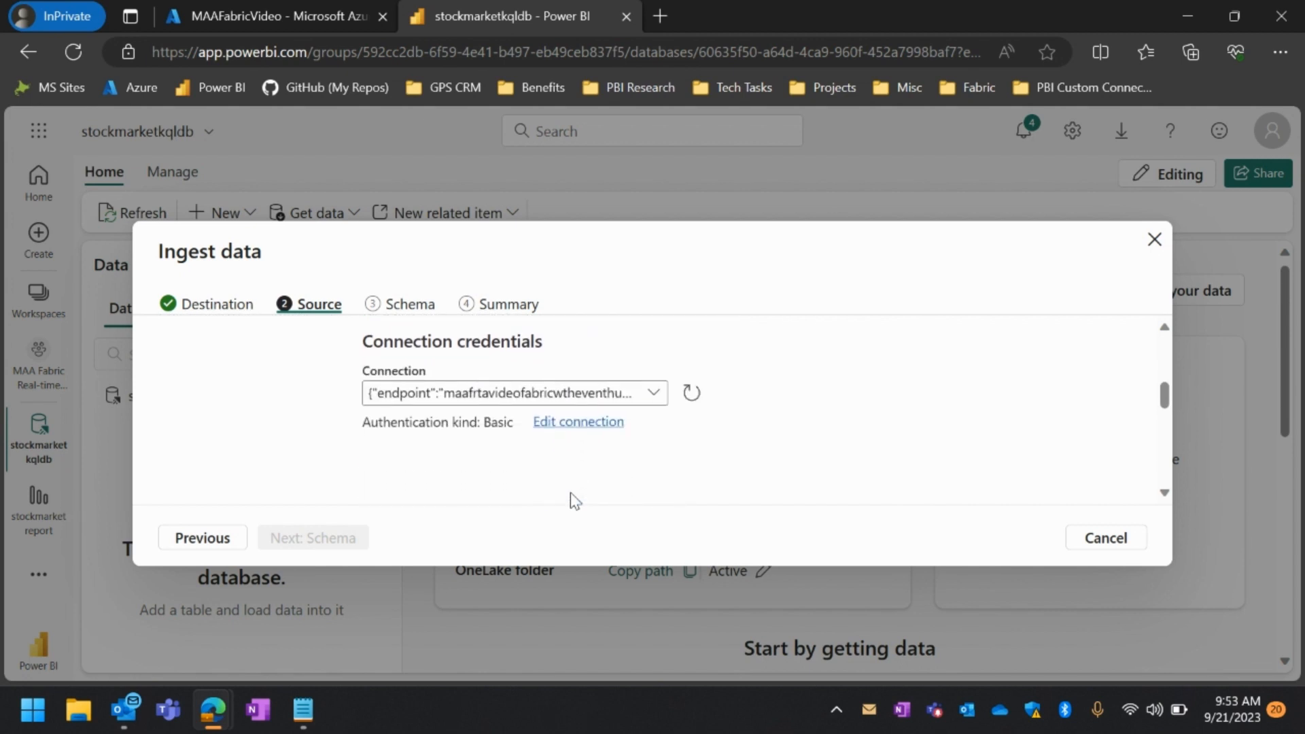
pyautogui.click(647, 389)
pyautogui.click(602, 463)
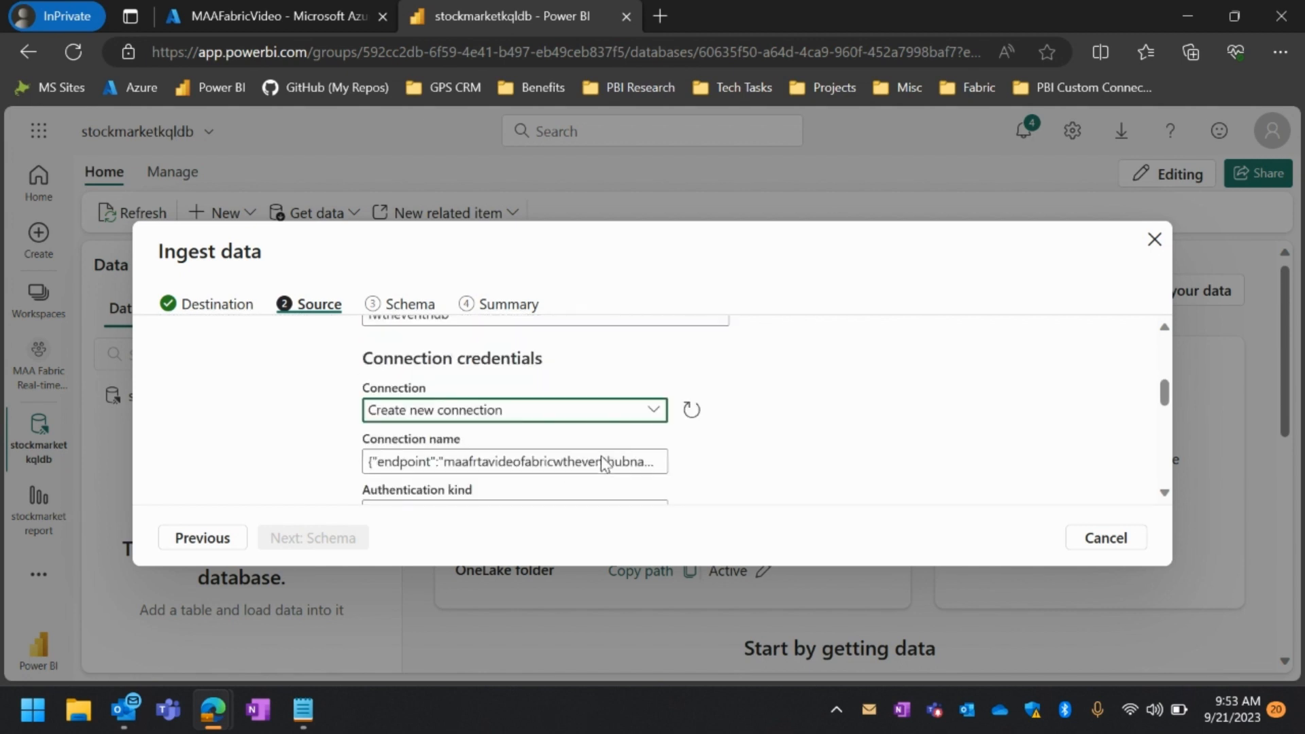
# Examine the full generated connection name, including its endpoint, entity path and consumer group
pyautogui.scroll(-2, 574, 452)
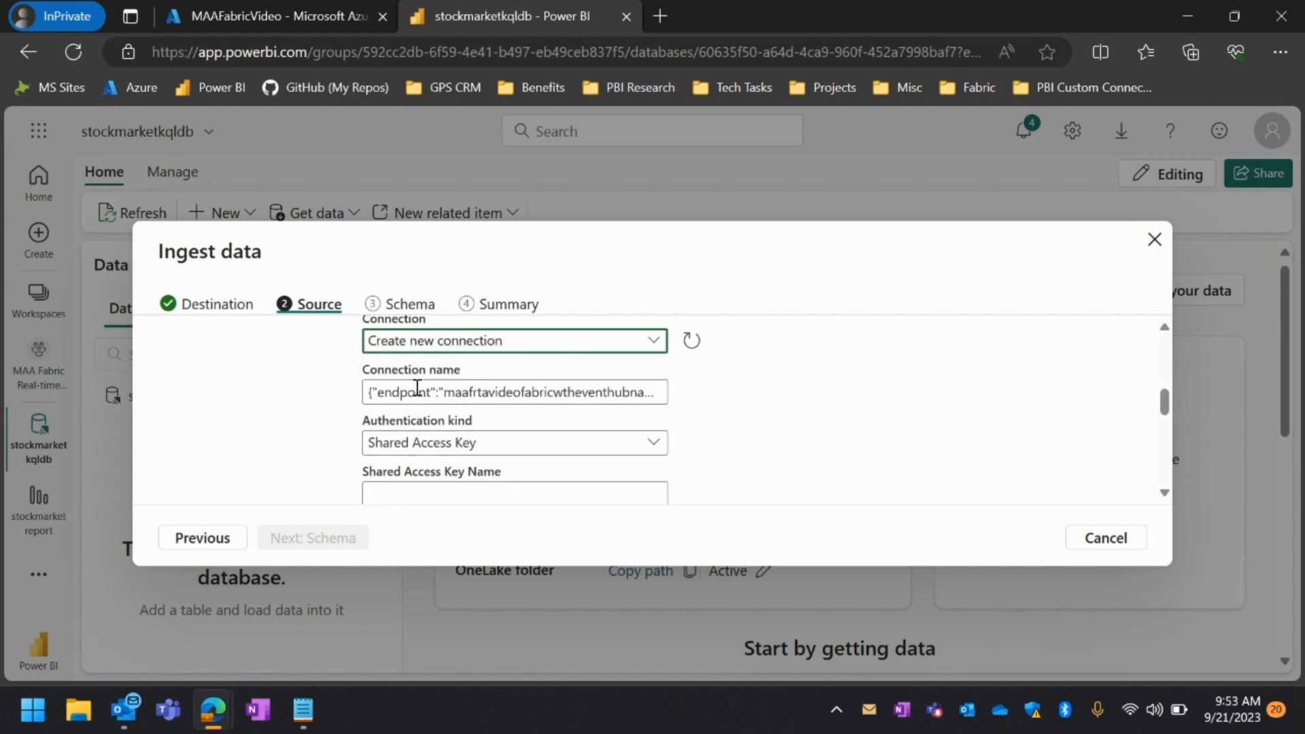
pyautogui.hscroll(2, 430, 392)
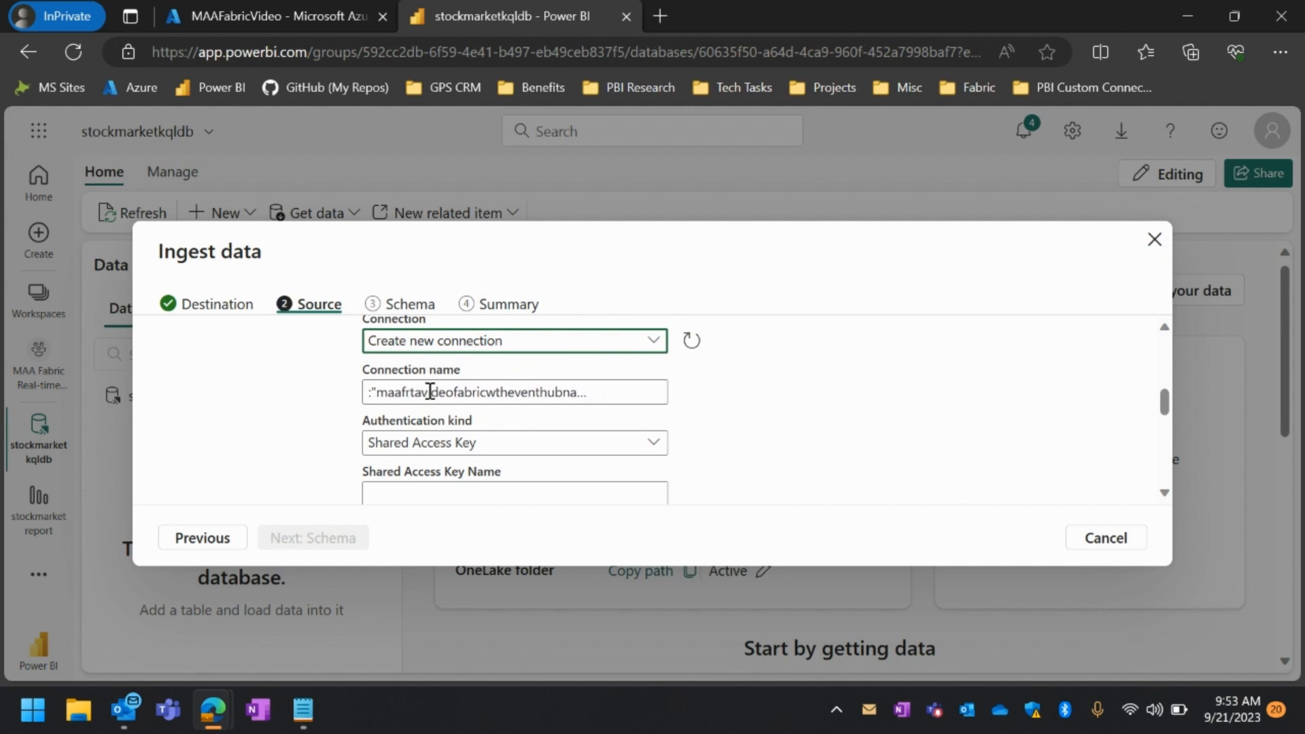
pyautogui.hscroll(-1, 429, 391)
pyautogui.hscroll(3, 430, 391)
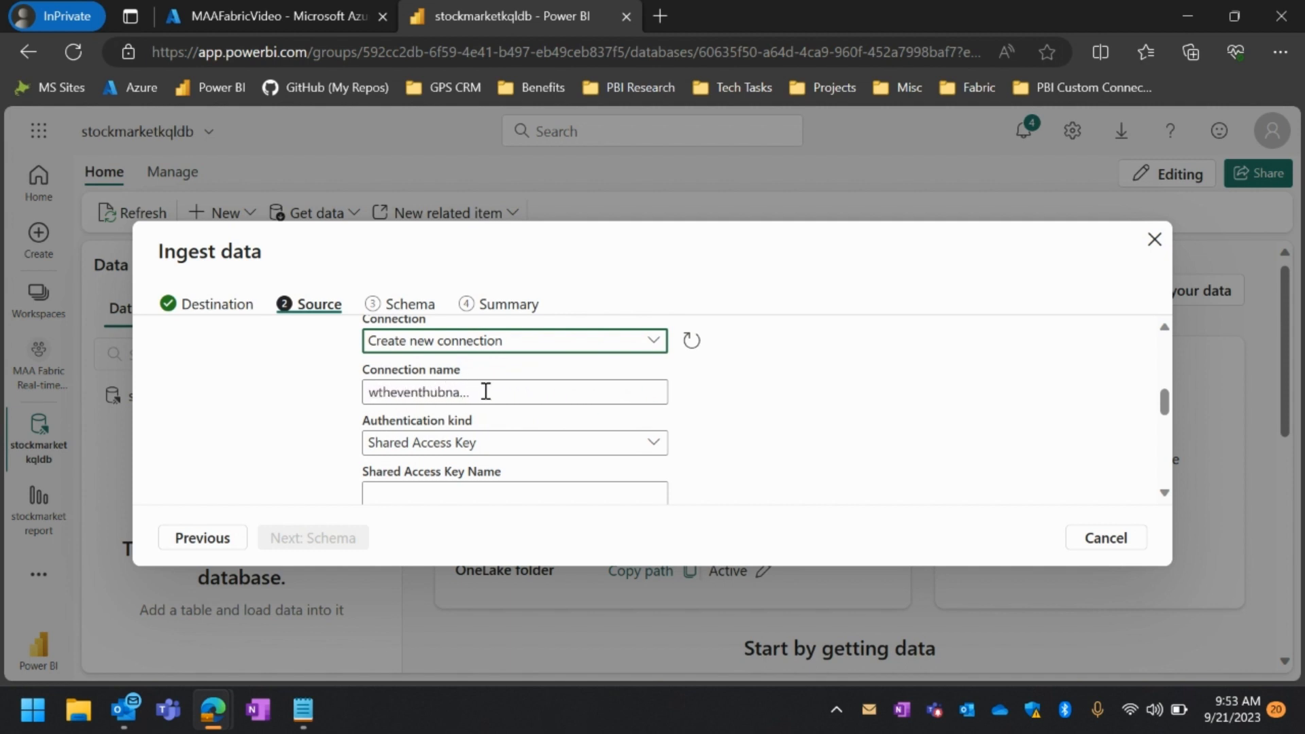
pyautogui.hscroll(2, 486, 391)
pyautogui.hscroll(-2, 485, 391)
pyautogui.hscroll(1, 485, 391)
pyautogui.hscroll(-2, 485, 392)
pyautogui.click(485, 392)
pyautogui.hscroll(3, 521, 391)
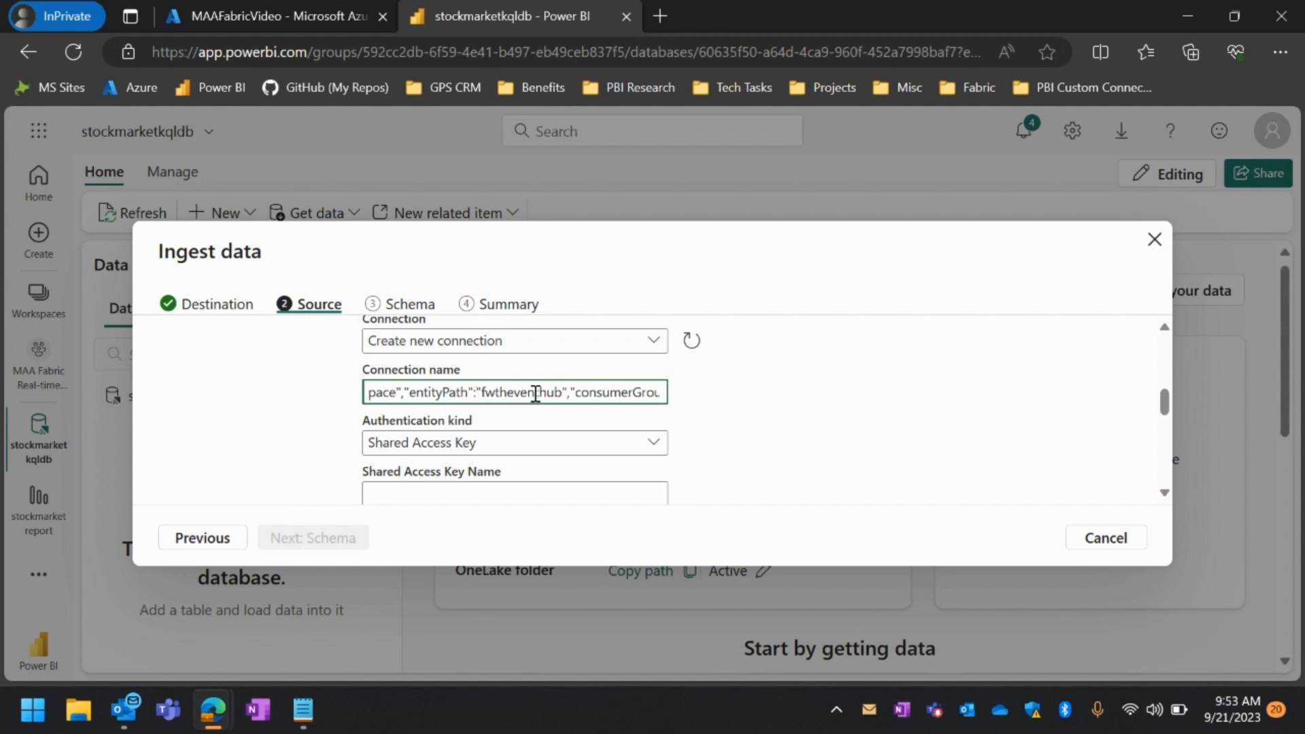
pyautogui.hscroll(2, 534, 393)
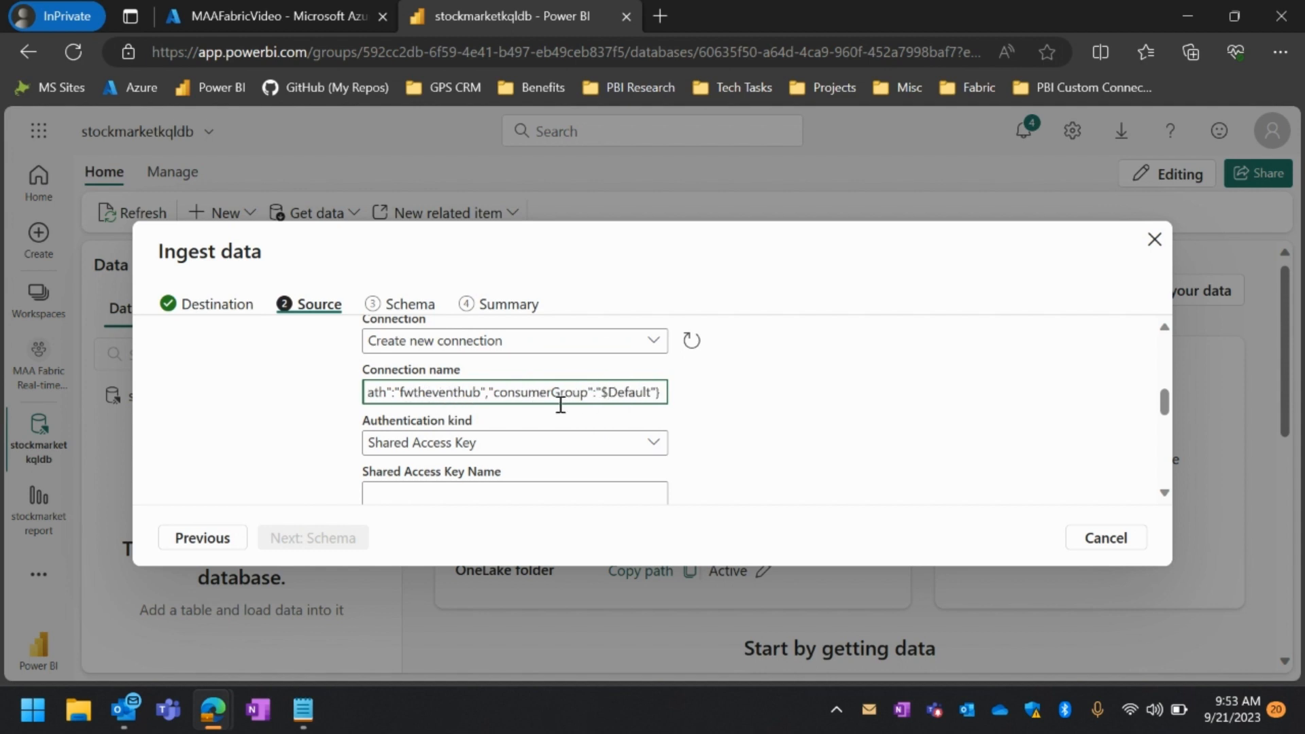
pyautogui.scroll(-2, 570, 426)
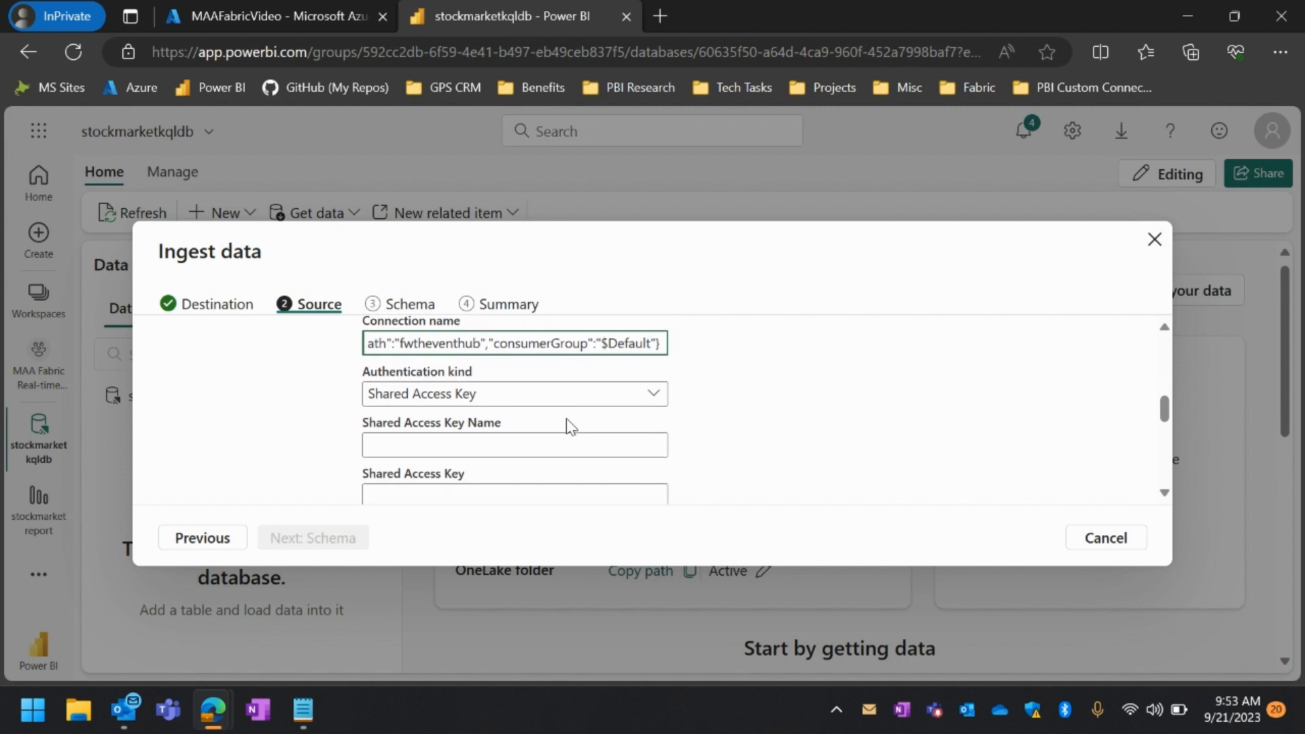
# Copy the SAS name RootManageSharedAccessKey from the Notepad document into the connection's Shared Access Key Name field
pyautogui.scroll(2, 569, 426)
pyautogui.scroll(-2, 570, 426)
pyautogui.scroll(-1, 491, 431)
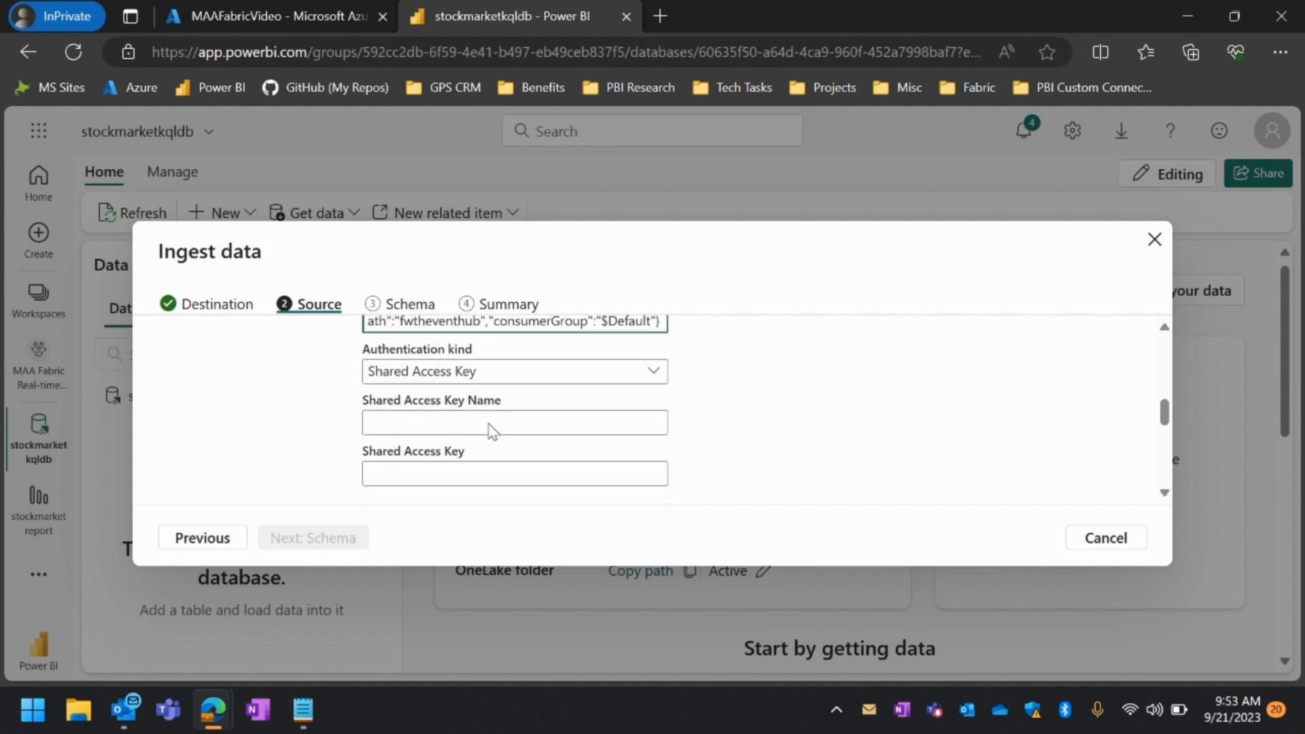
pyautogui.moveTo(303, 712)
pyautogui.click(296, 725)
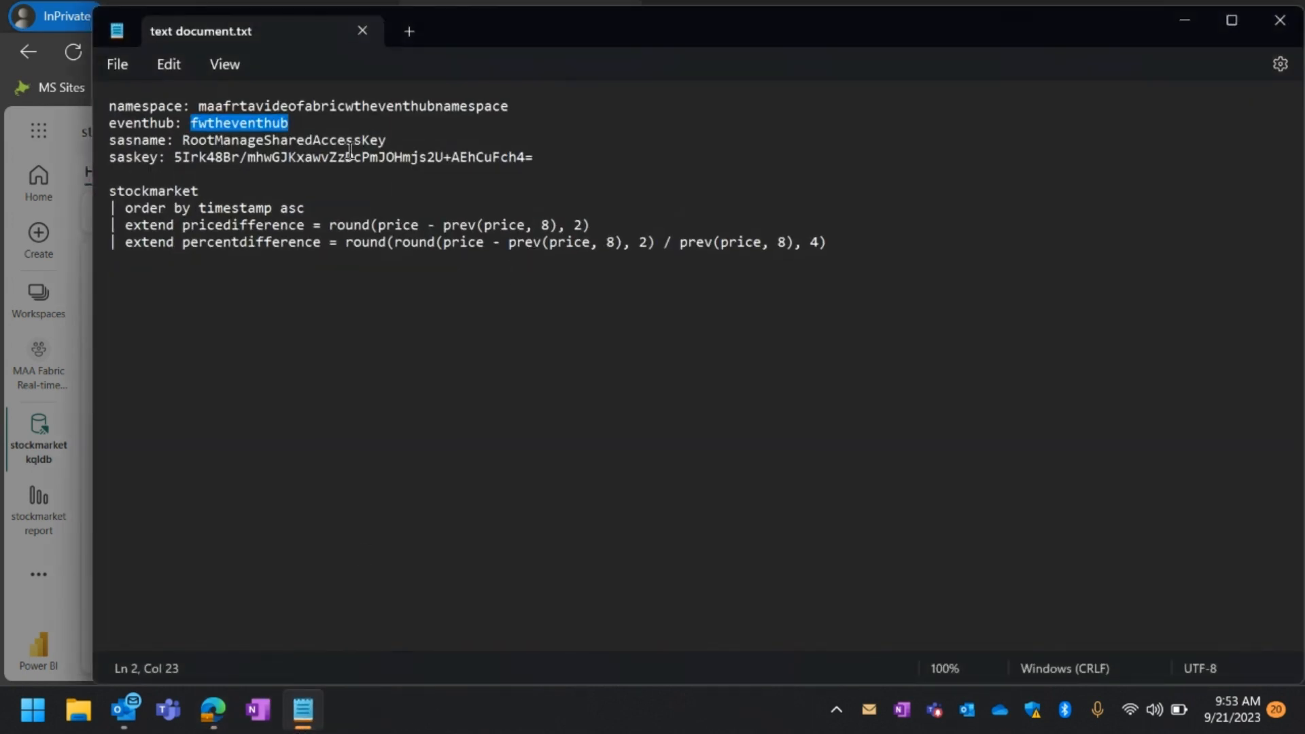
pyautogui.moveTo(387, 139); pyautogui.dragTo(182, 141)
pyautogui.hotkey('ctrl', 'c')
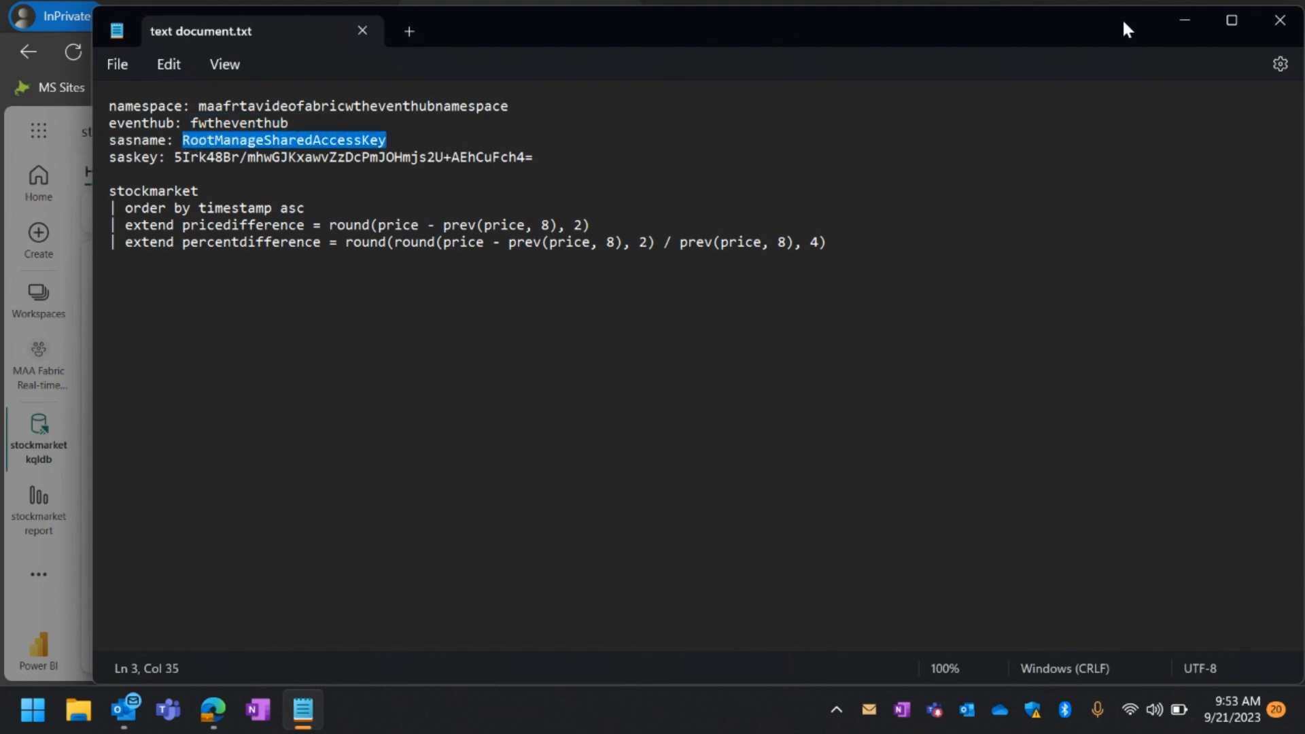
pyautogui.click(1187, 22)
pyautogui.click(405, 417)
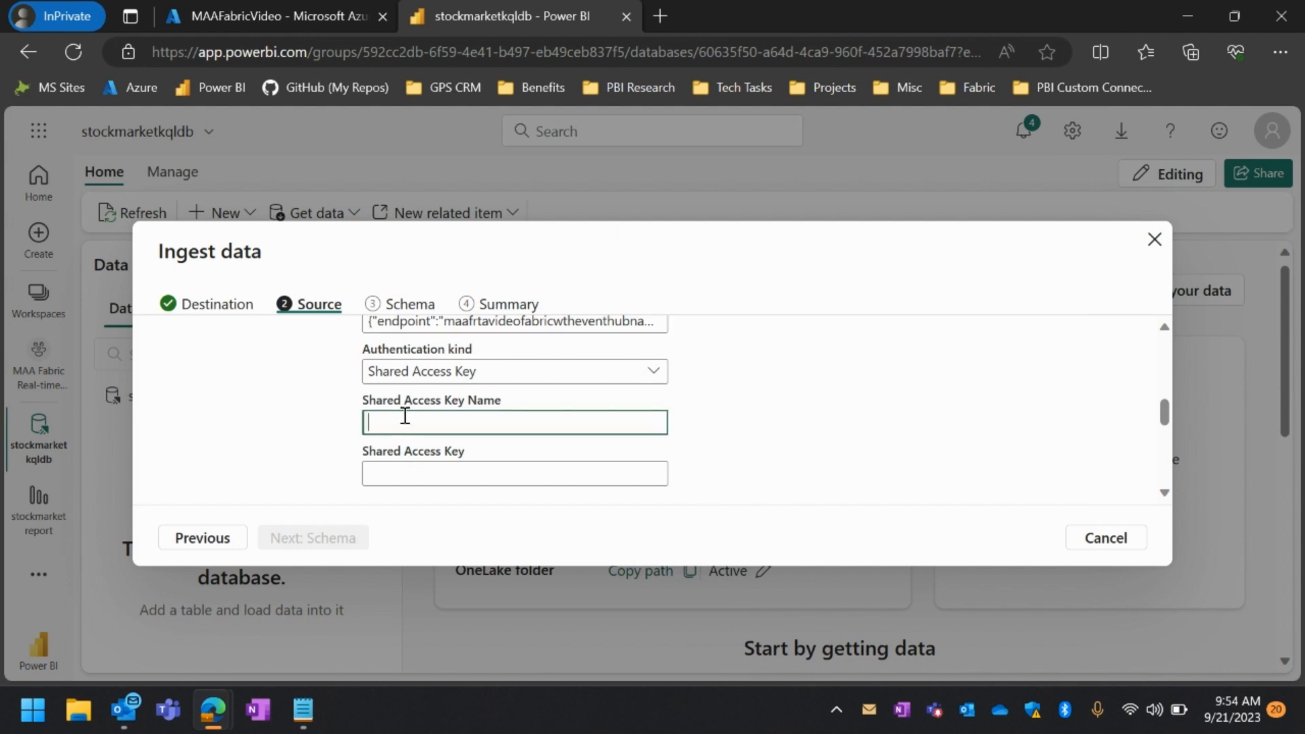
pyautogui.hotkey('ctrl', 'v')
# Copy the SAS key from the Notepad document into the Shared Access Key field, reveal it to check it, and save the connection
pyautogui.click(303, 710)
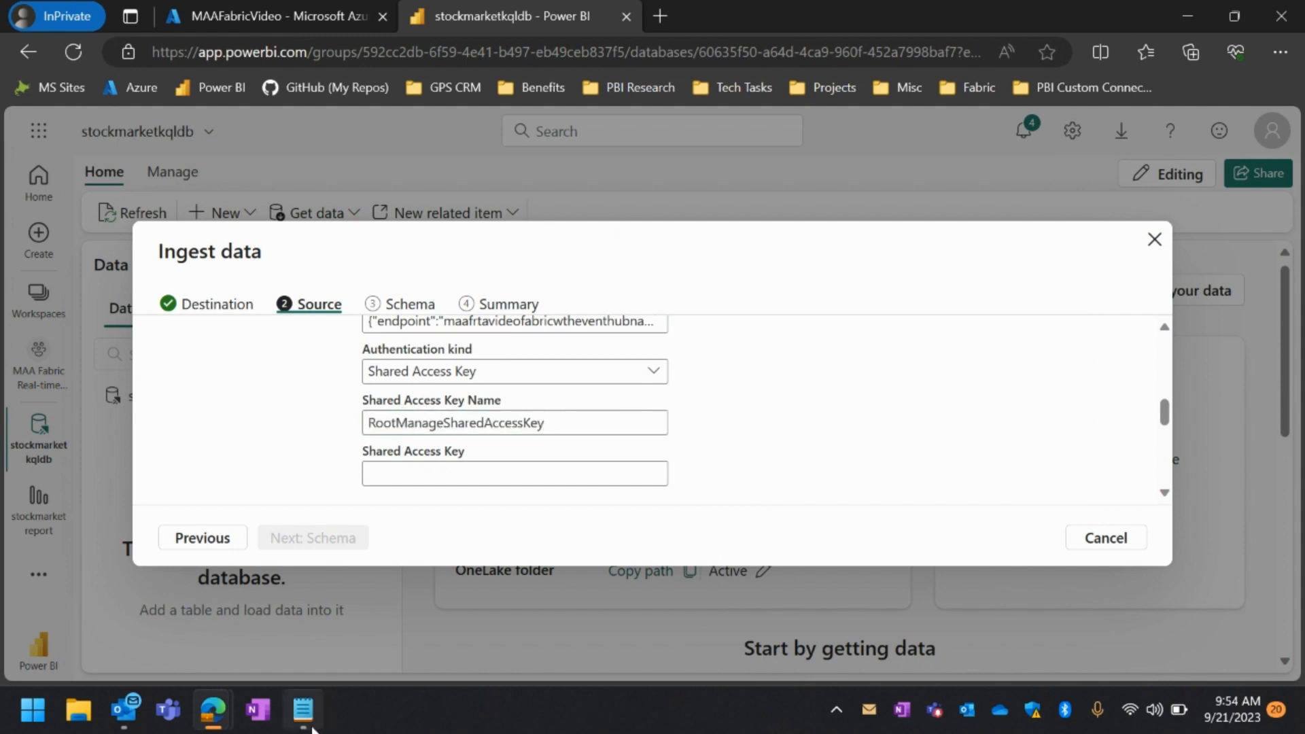
pyautogui.moveTo(534, 158); pyautogui.dragTo(175, 155)
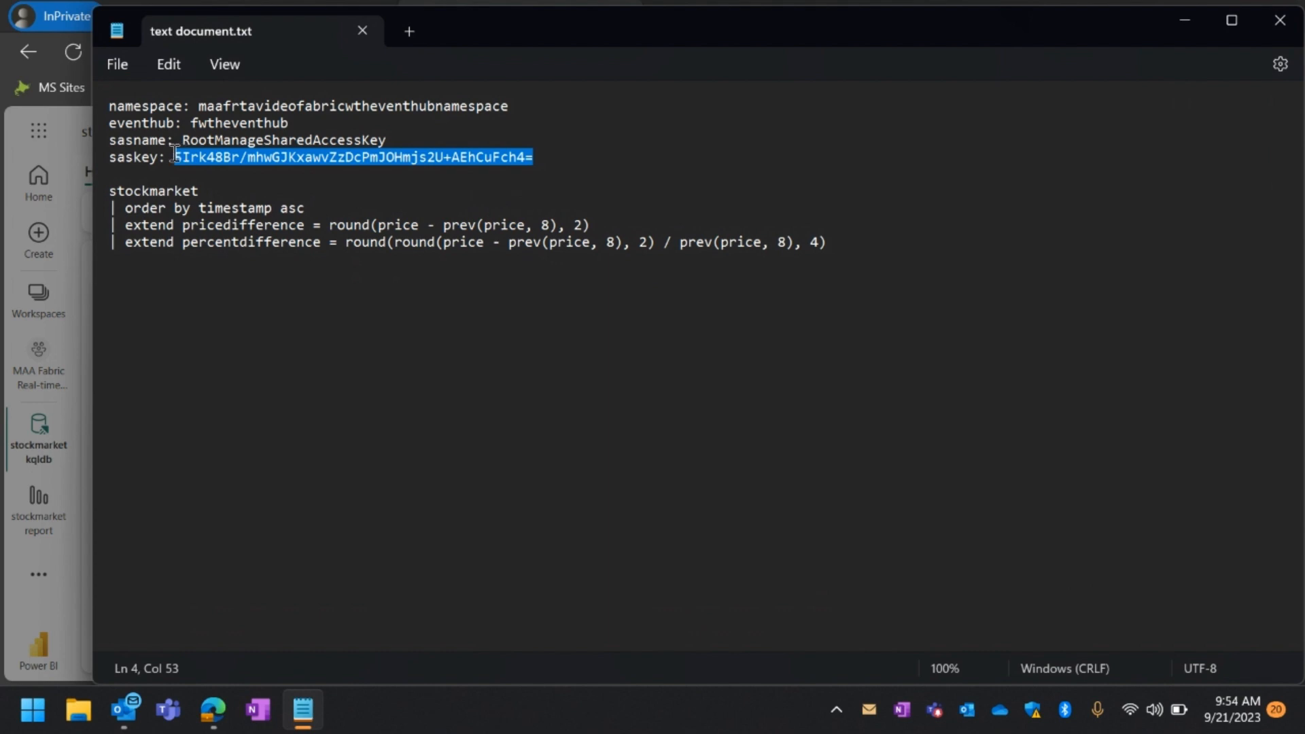
pyautogui.click(1193, 15)
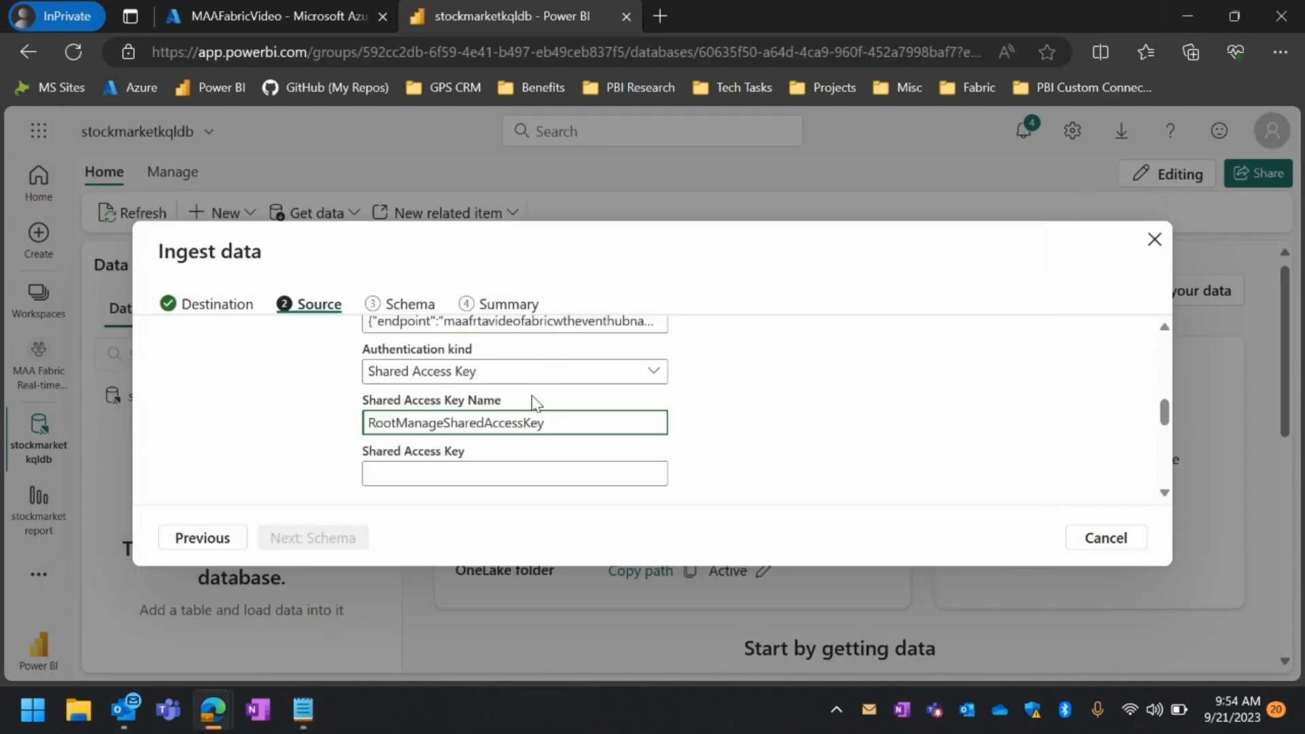
pyautogui.click(495, 471)
pyautogui.hotkey('ctrl', 'v')
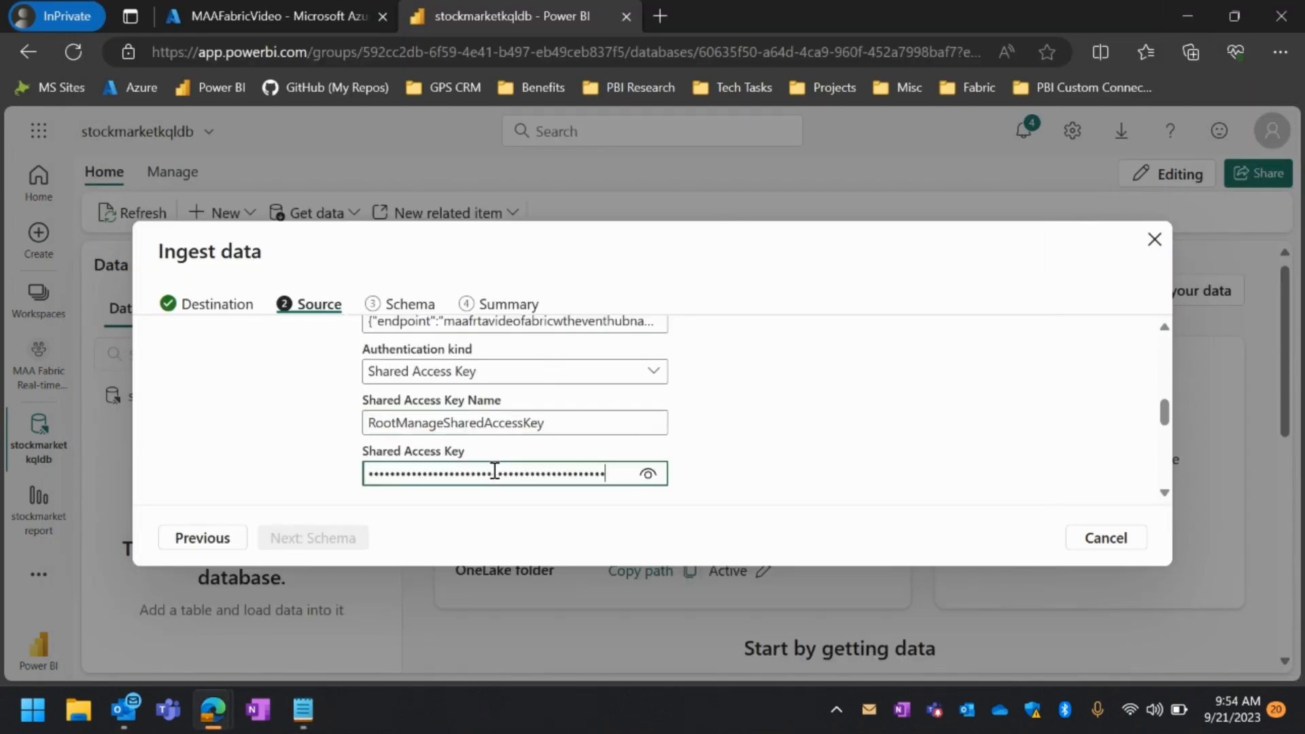
pyautogui.click(649, 471)
pyautogui.scroll(-3, 717, 449)
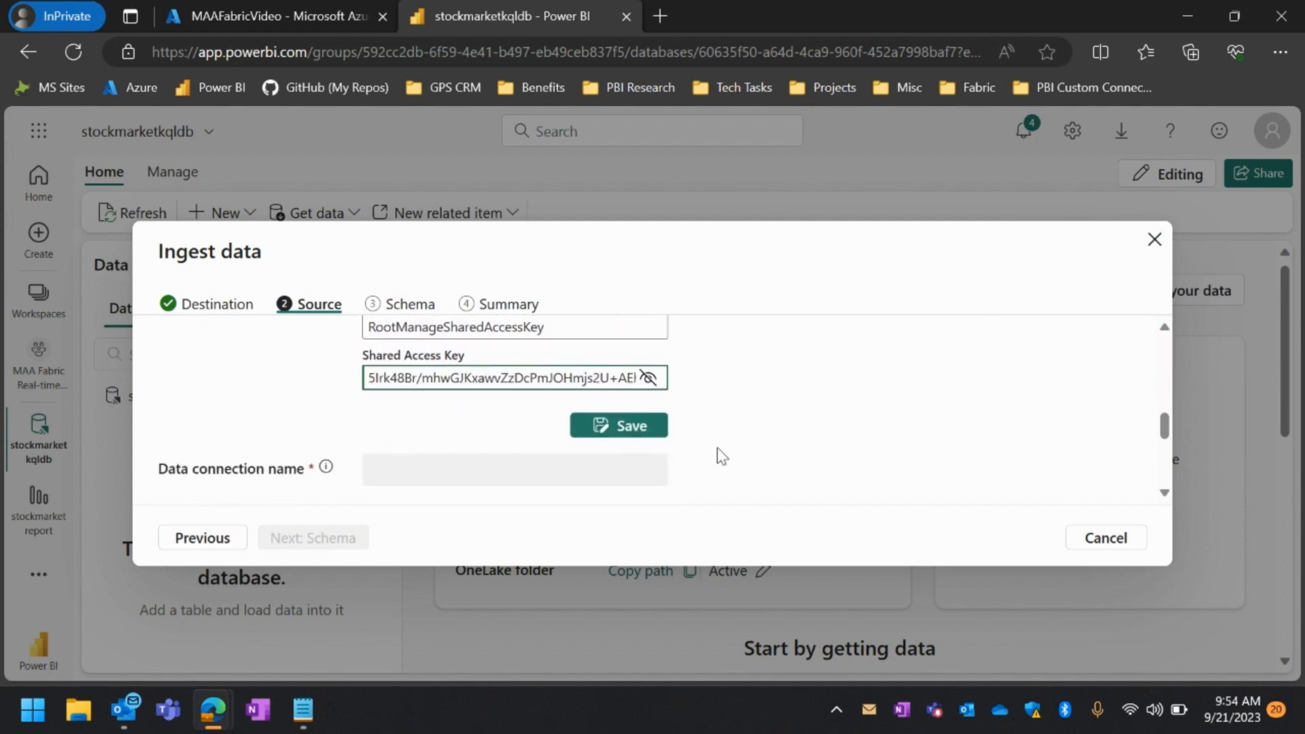
pyautogui.click(618, 401)
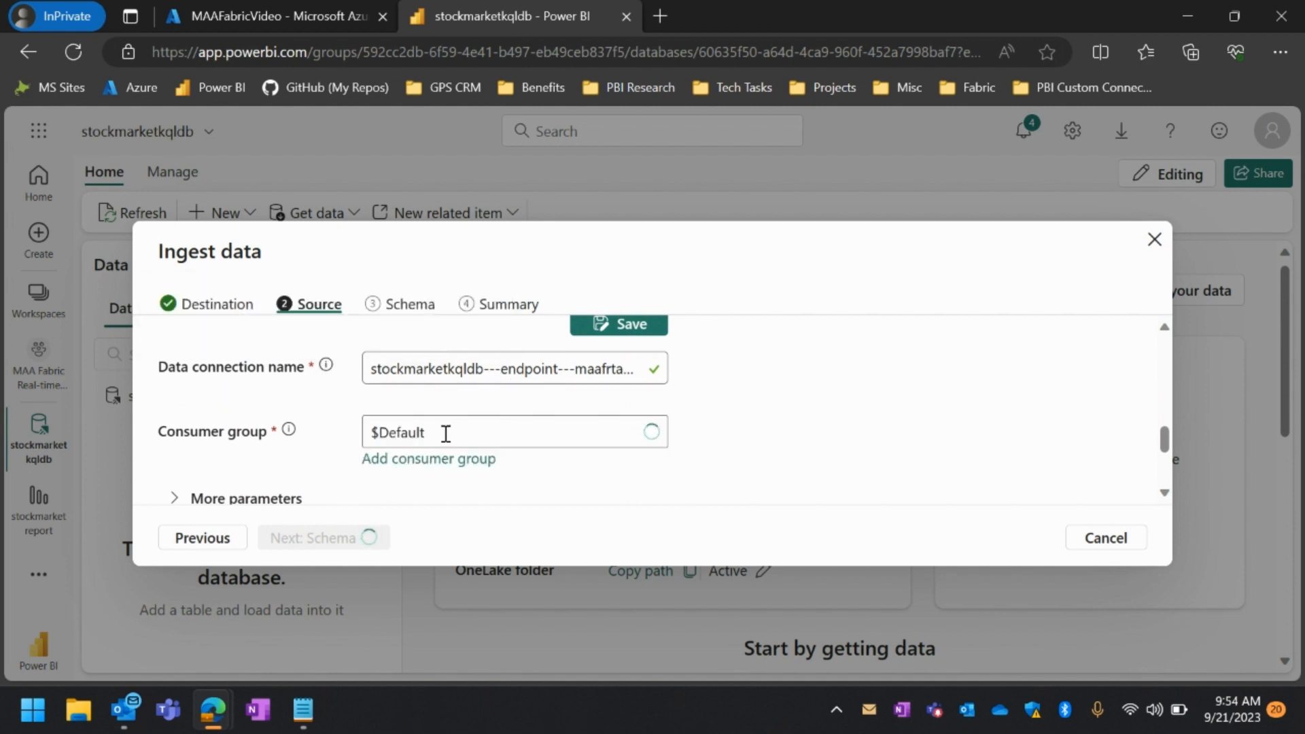
# Set the event retrieval start date to Wed Sep 20 2023 in the additional source parameters and continue to the schema stage
pyautogui.scroll(-2, 563, 475)
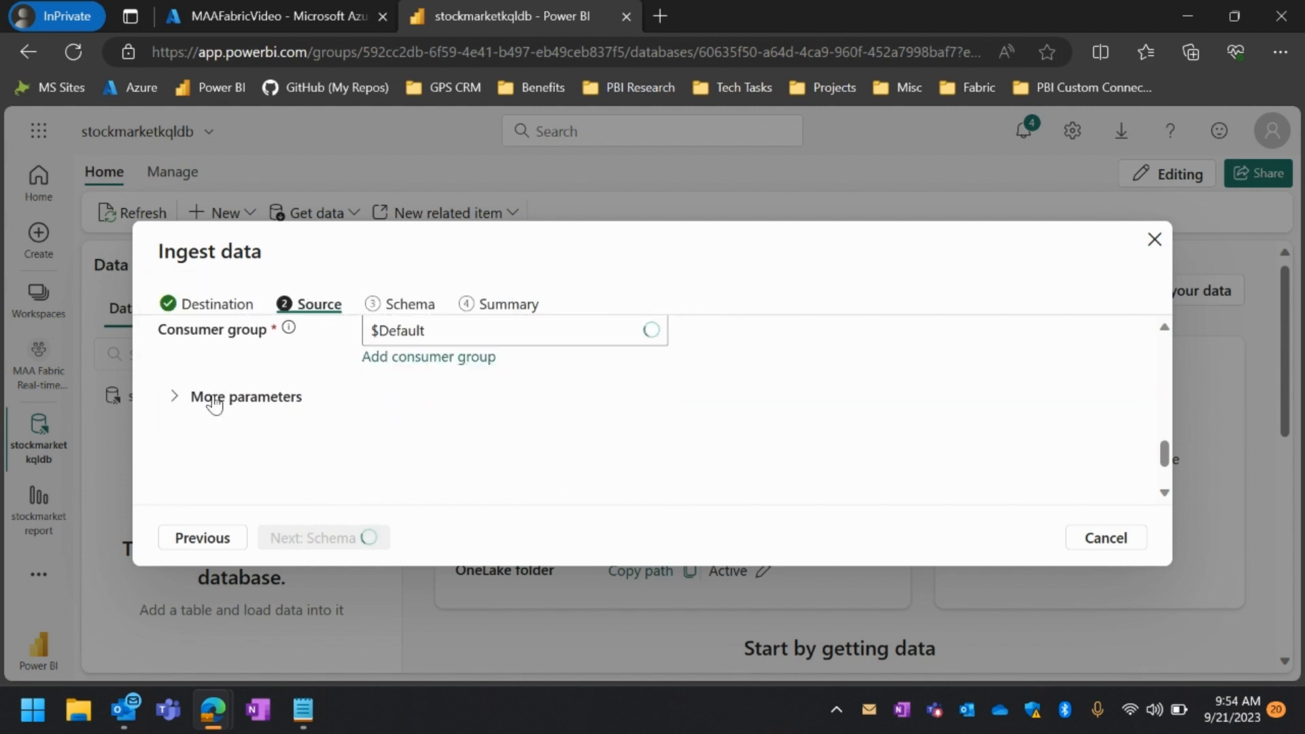
pyautogui.click(208, 398)
pyautogui.scroll(-2, 320, 467)
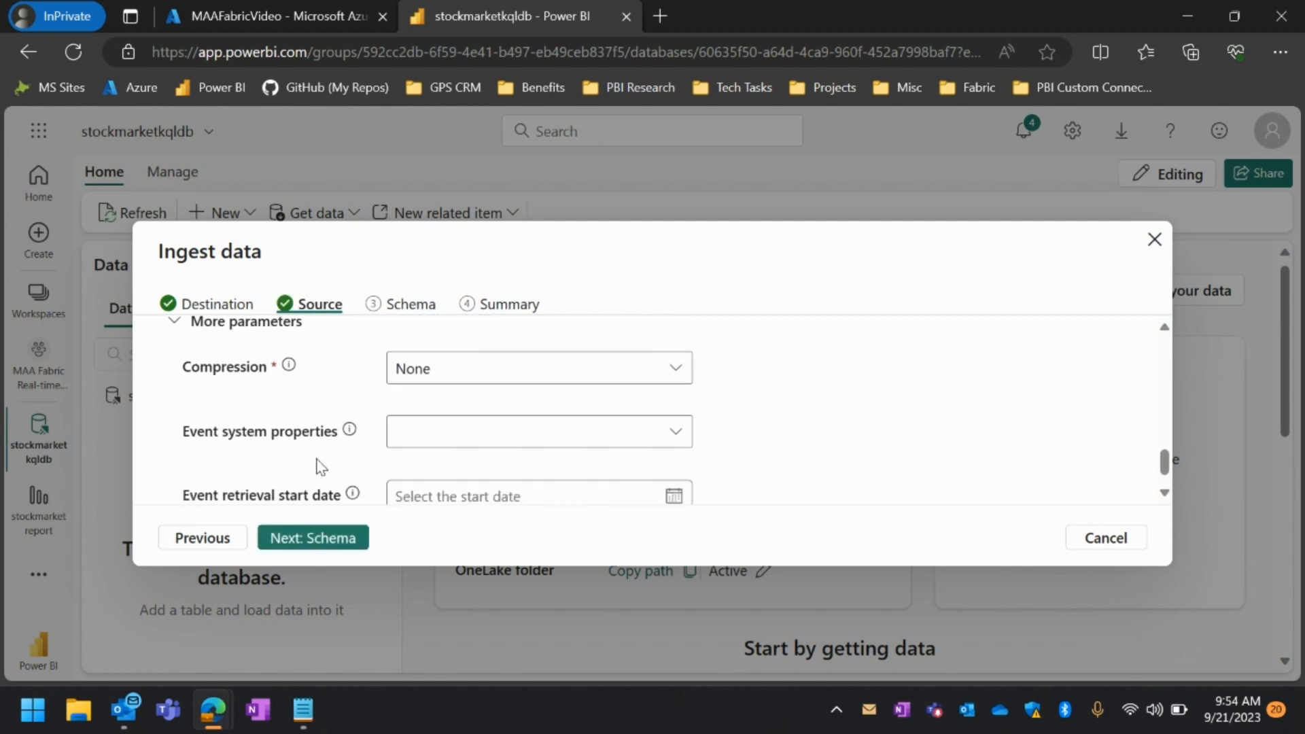
pyautogui.moveTo(354, 453)
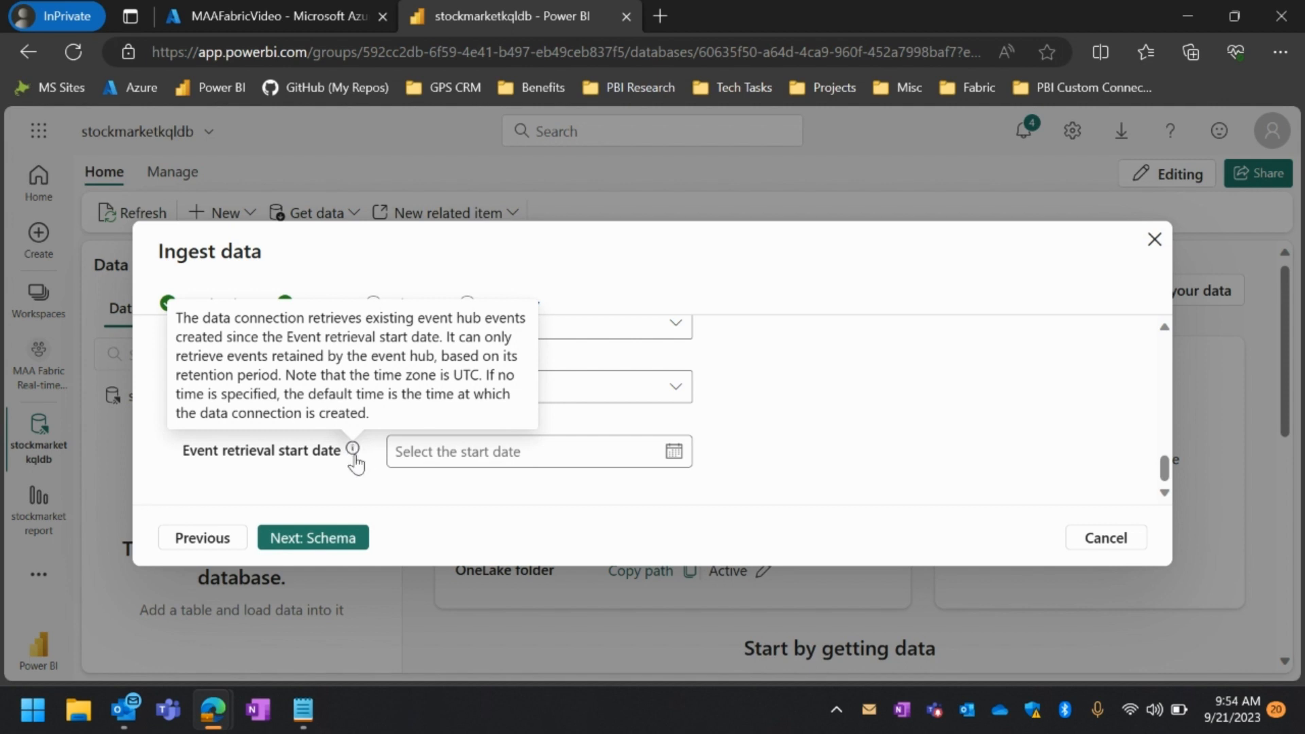
pyautogui.click(673, 452)
pyautogui.click(804, 489)
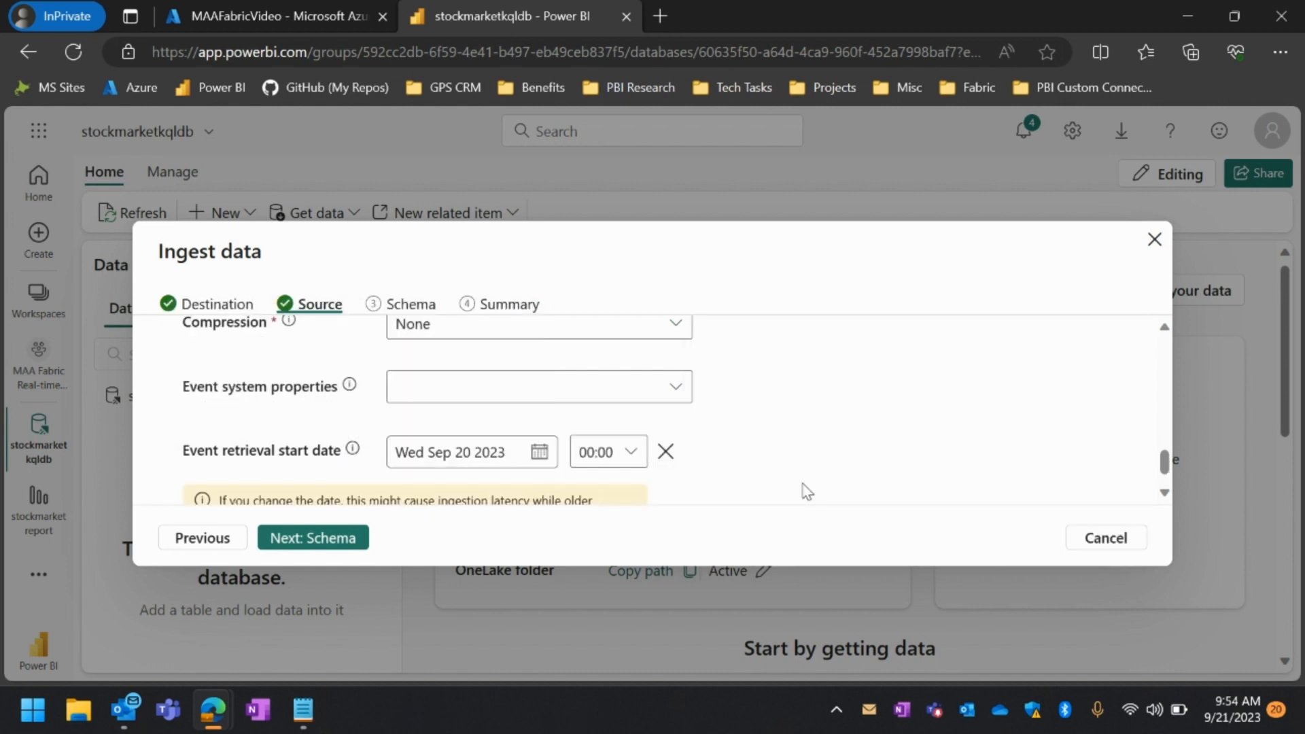
pyautogui.scroll(-1, 754, 475)
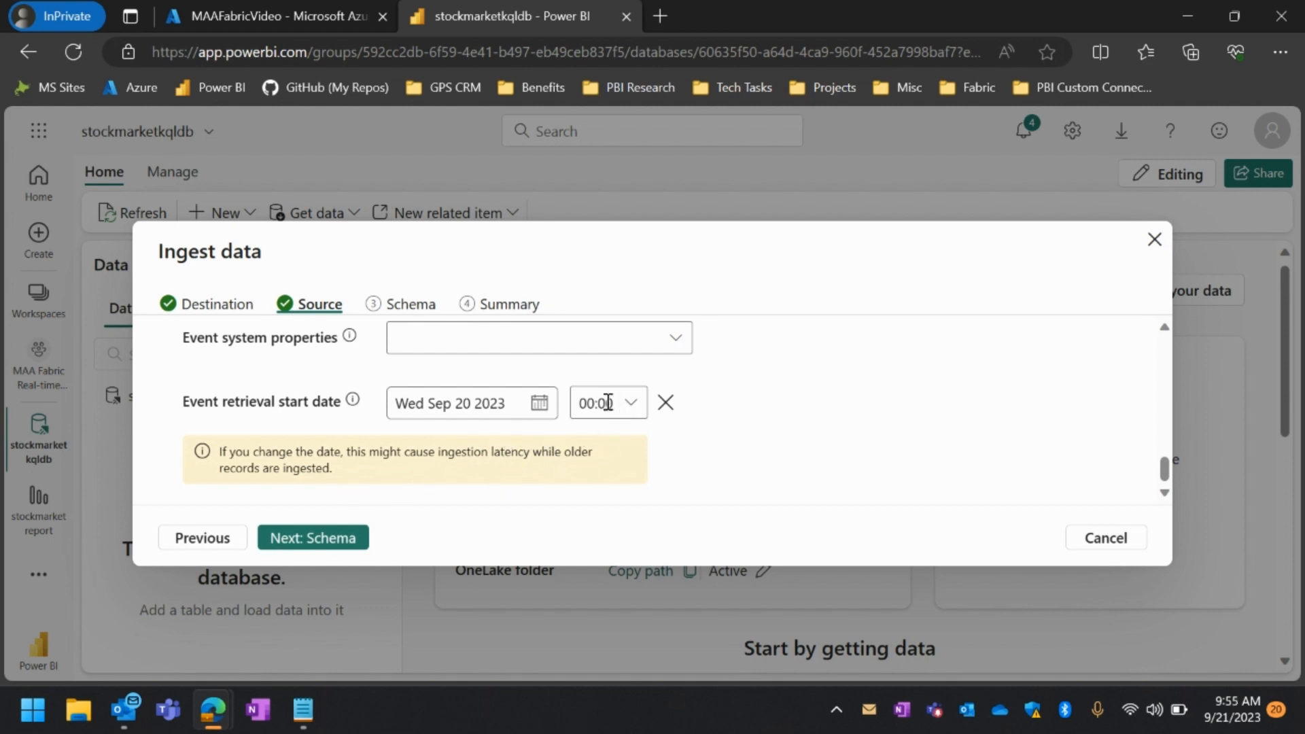
pyautogui.click(346, 542)
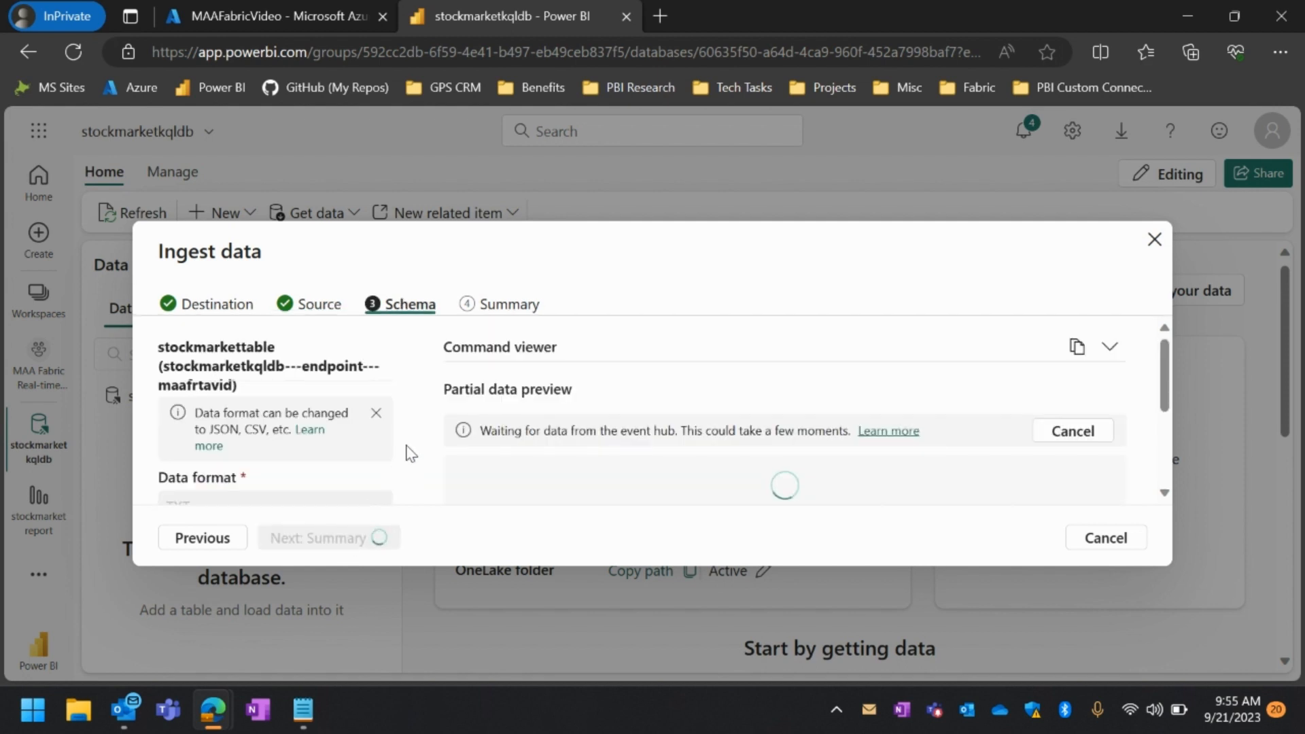
# Review the sampled event data and change the data format to JSON
pyautogui.scroll(-2, 408, 452)
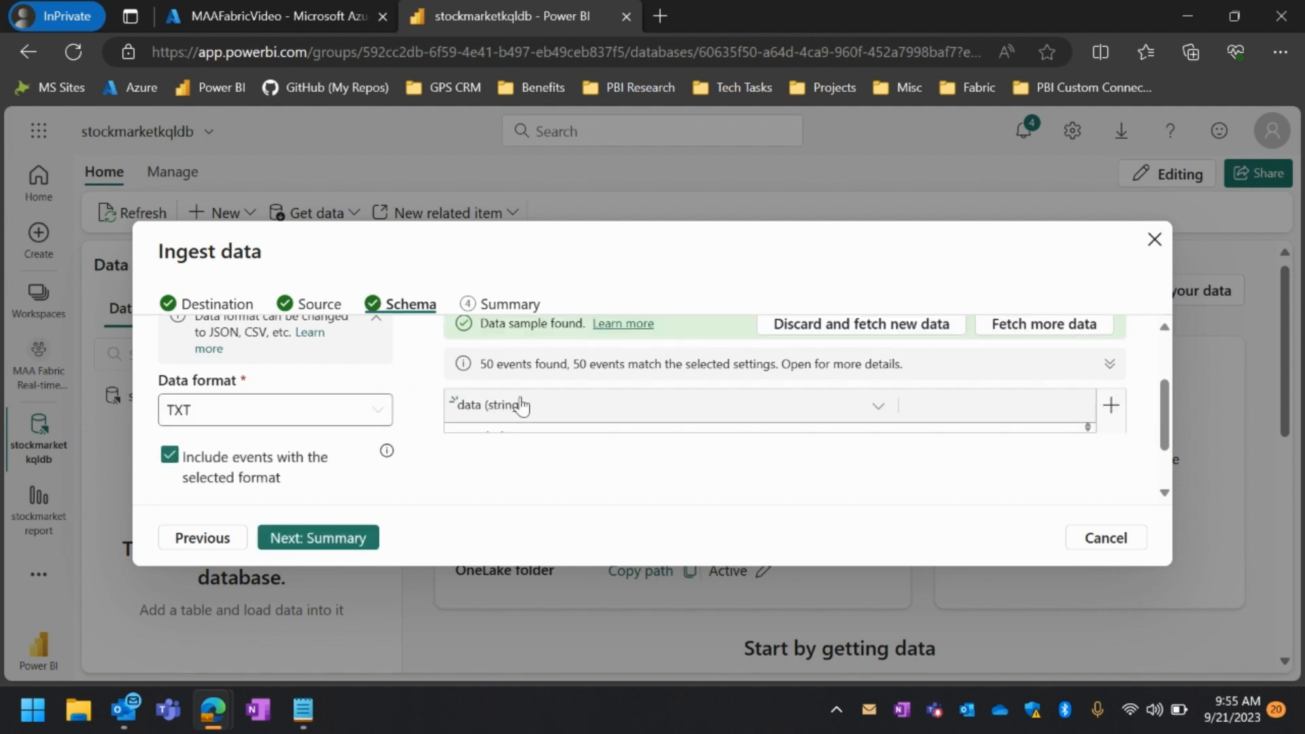
pyautogui.scroll(-1, 519, 405)
pyautogui.scroll(1, 521, 406)
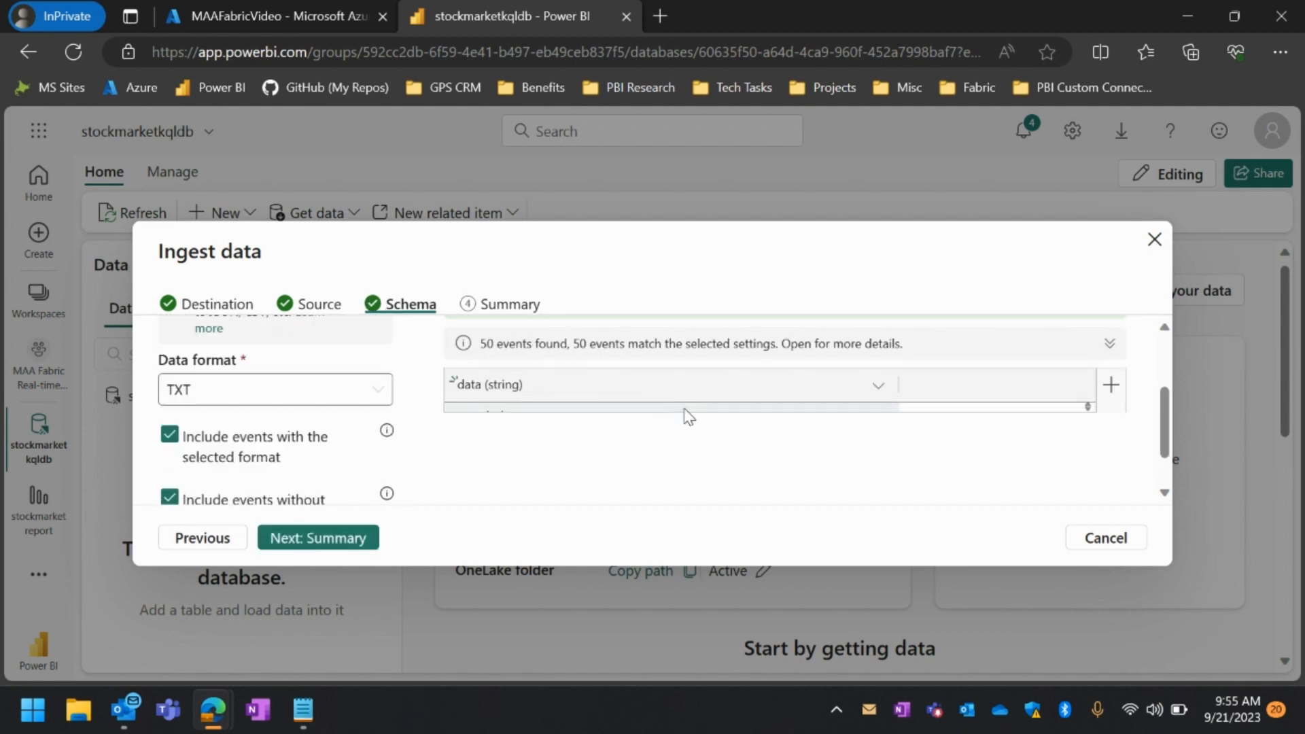
pyautogui.scroll(-5, 685, 409)
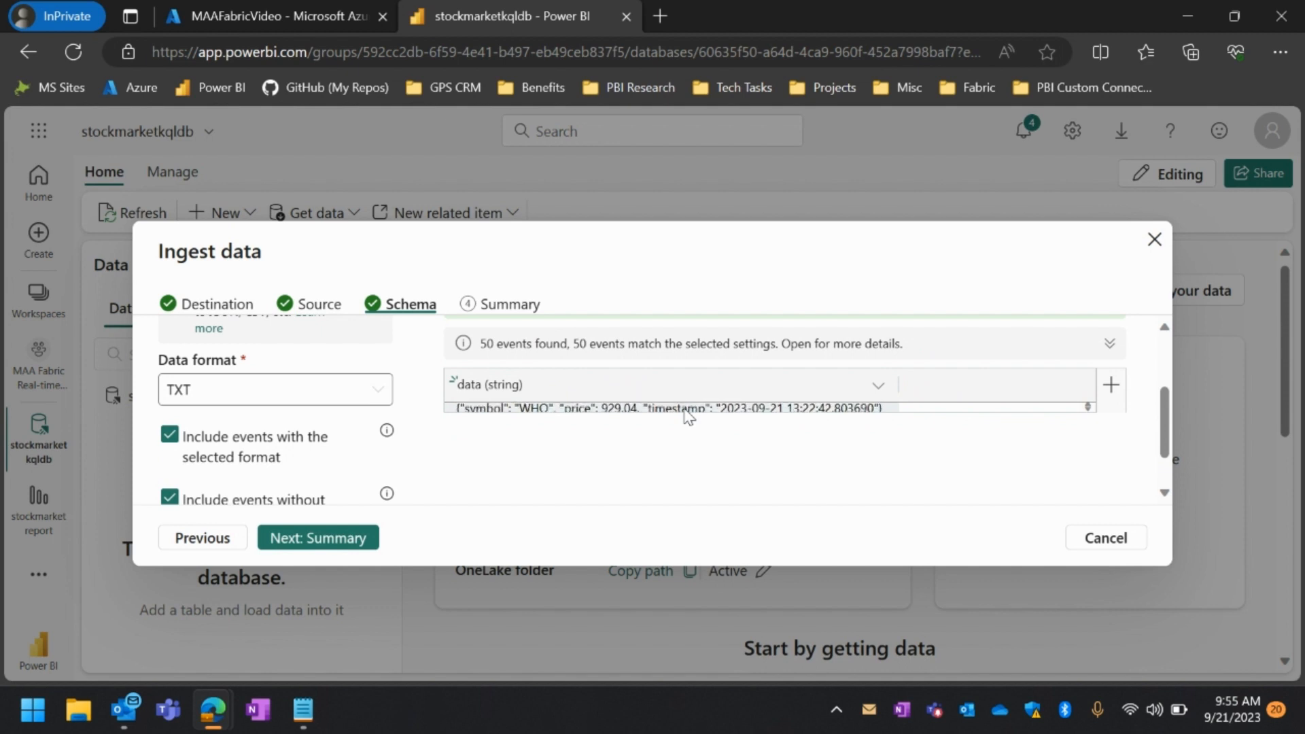
pyautogui.click(367, 387)
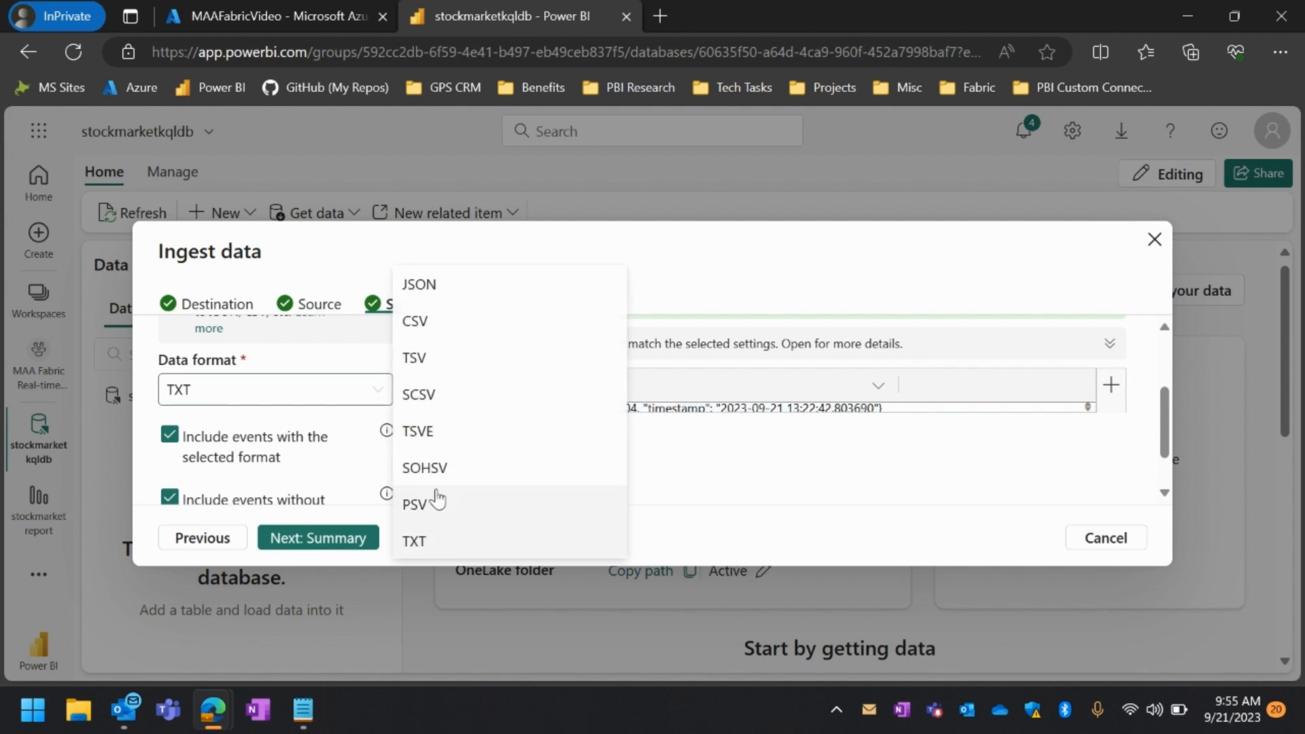
pyautogui.click(435, 285)
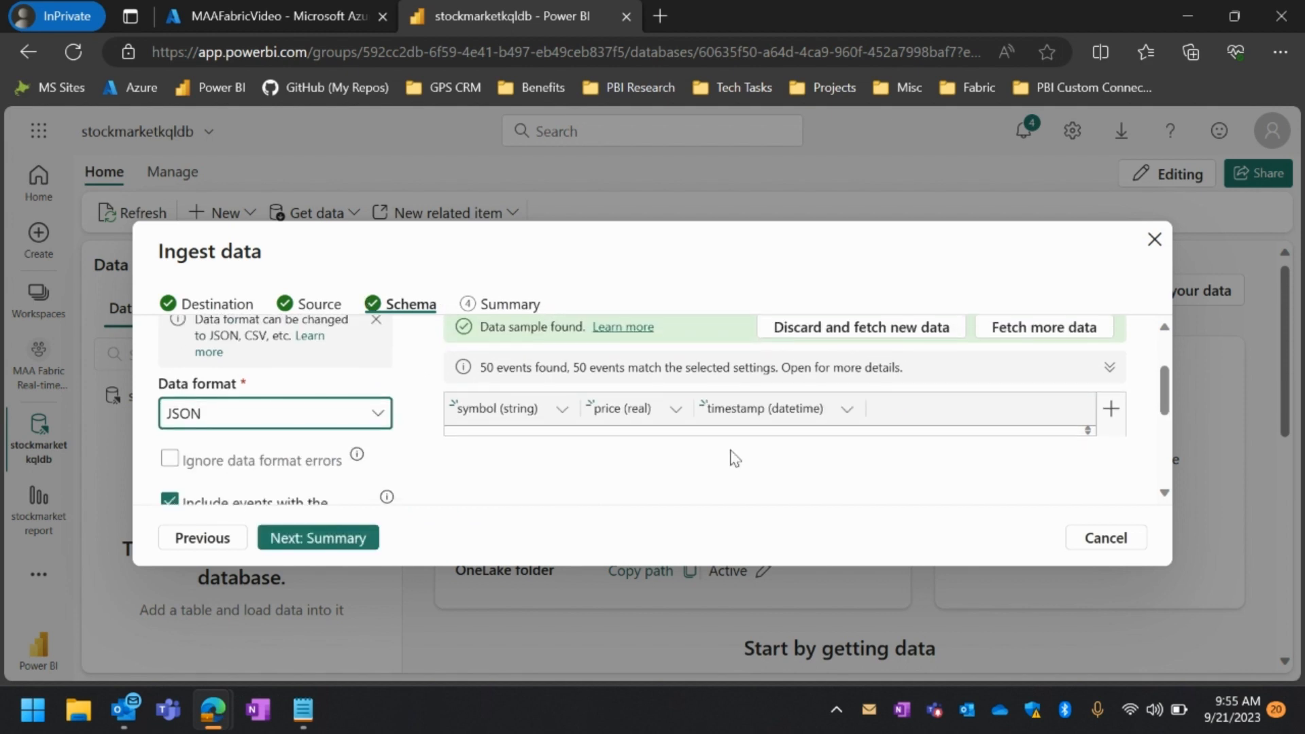
# Review the parsed columns, event inclusion options, nested levels and mapping name, and continue to the ingestion summary
pyautogui.scroll(-1, 949, 466)
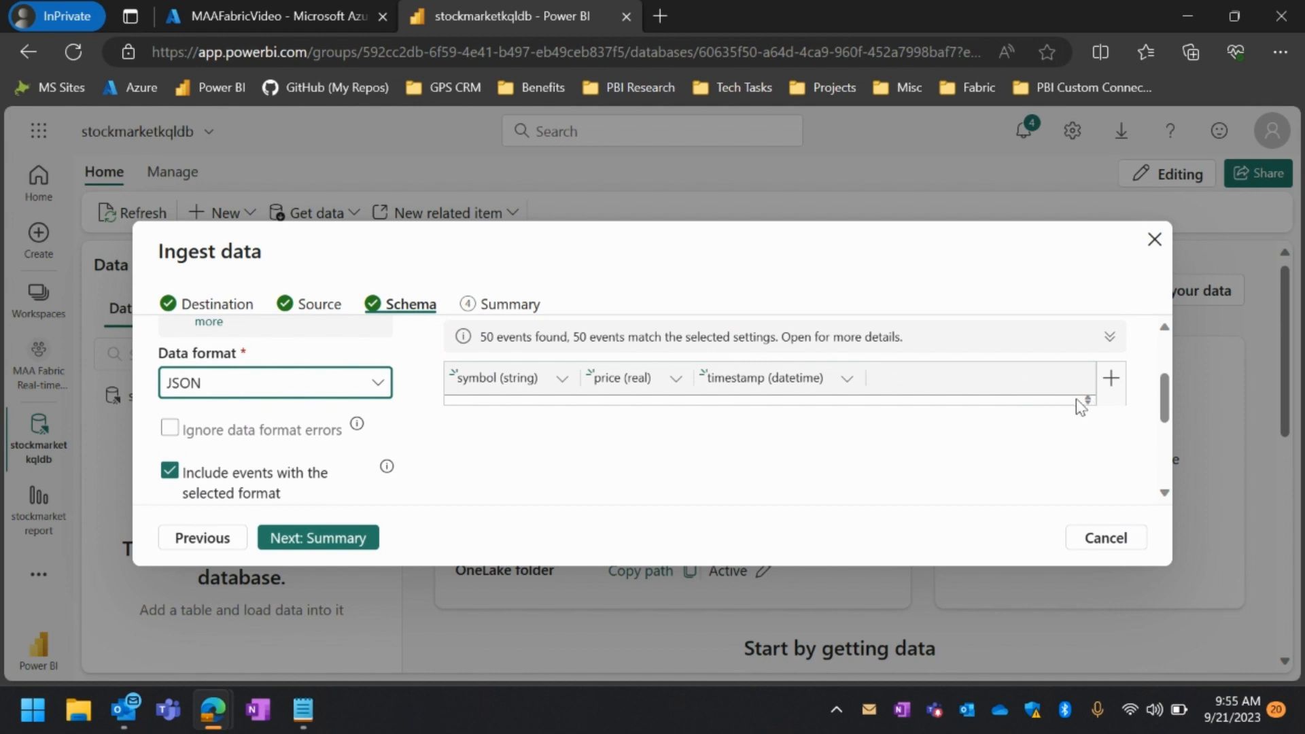
pyautogui.scroll(-3, 1073, 401)
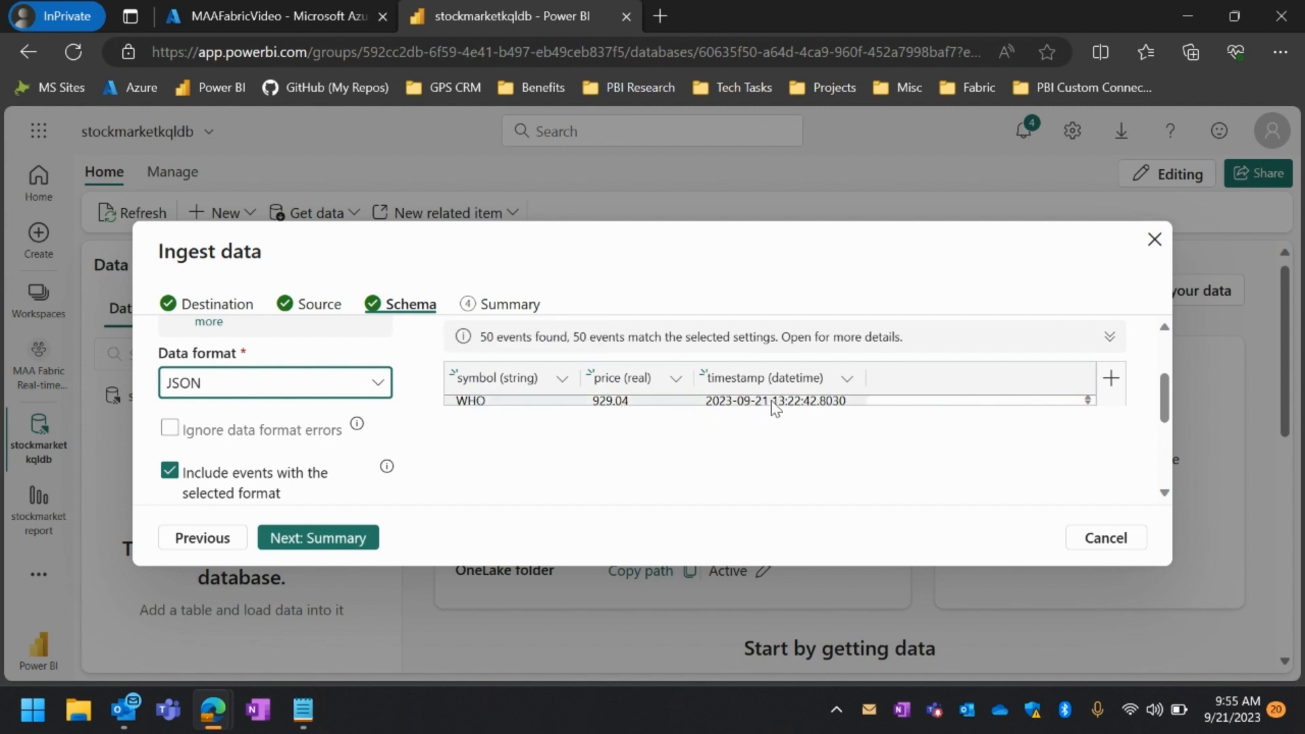
pyautogui.scroll(-2, 314, 473)
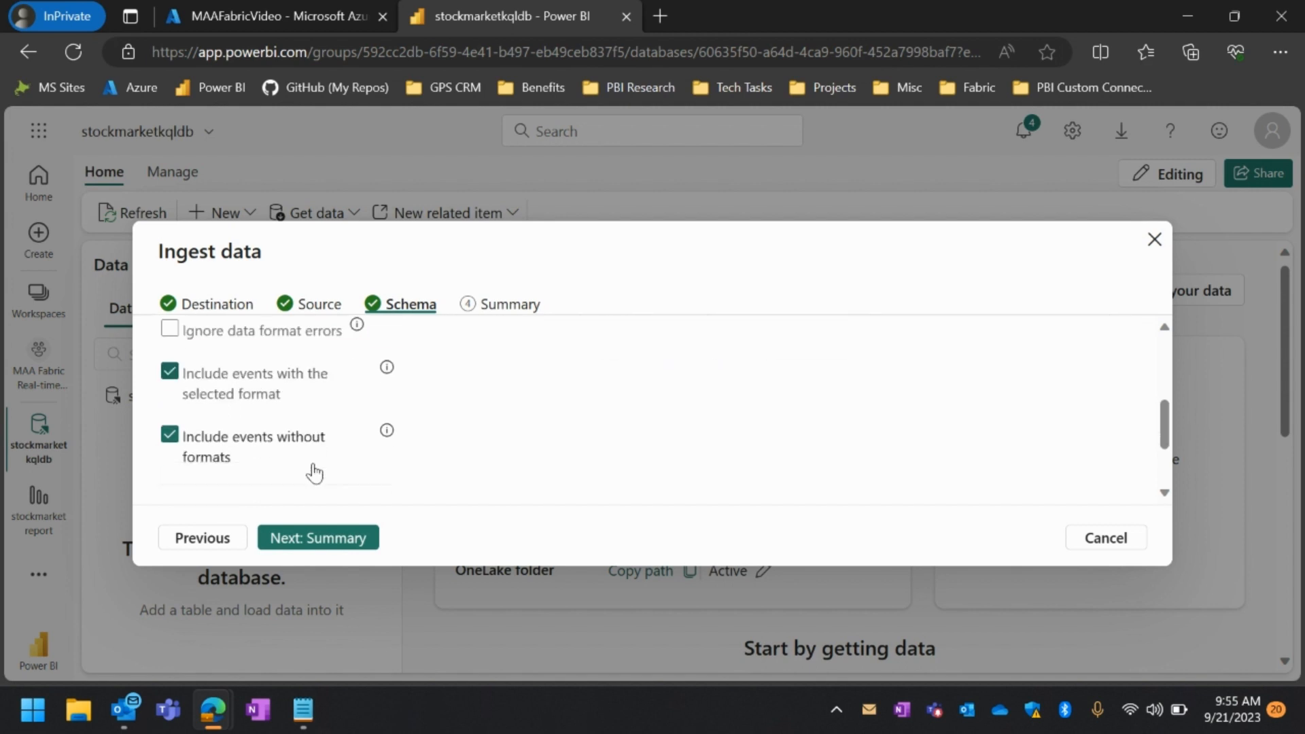
pyautogui.scroll(-3, 314, 472)
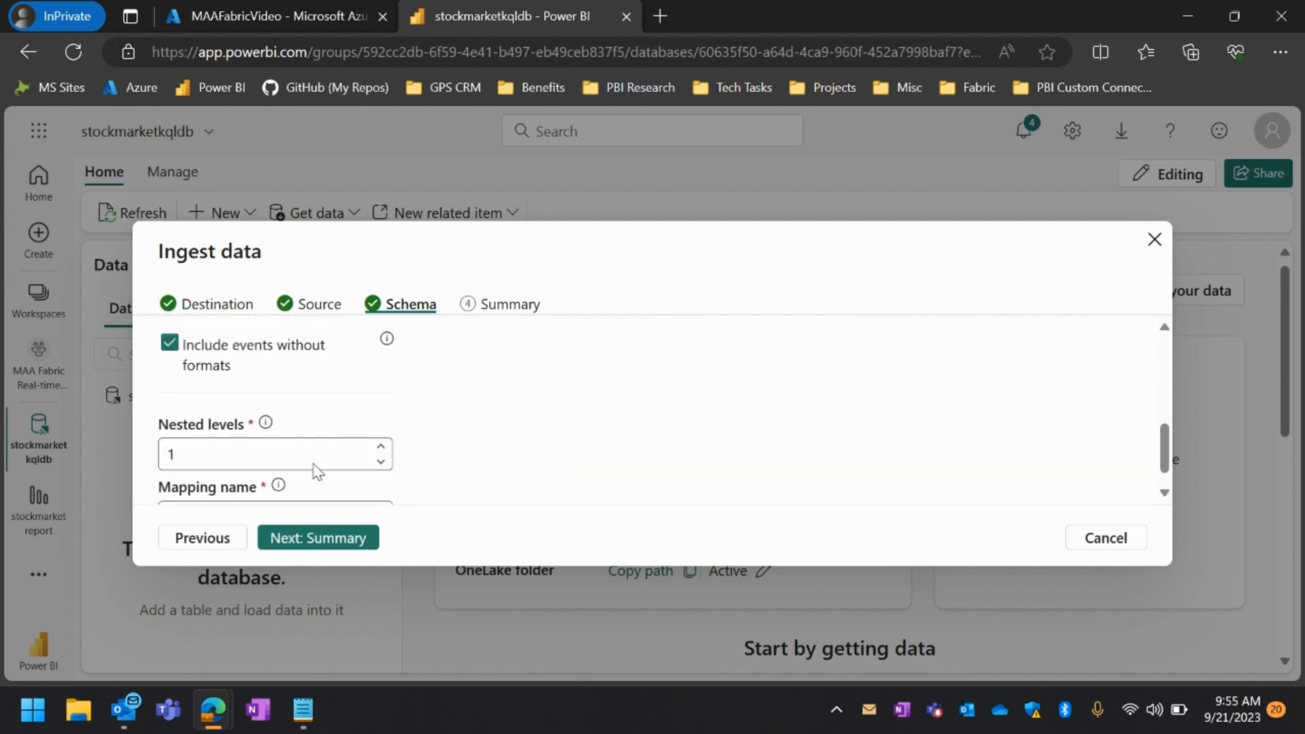
pyautogui.scroll(-1, 314, 469)
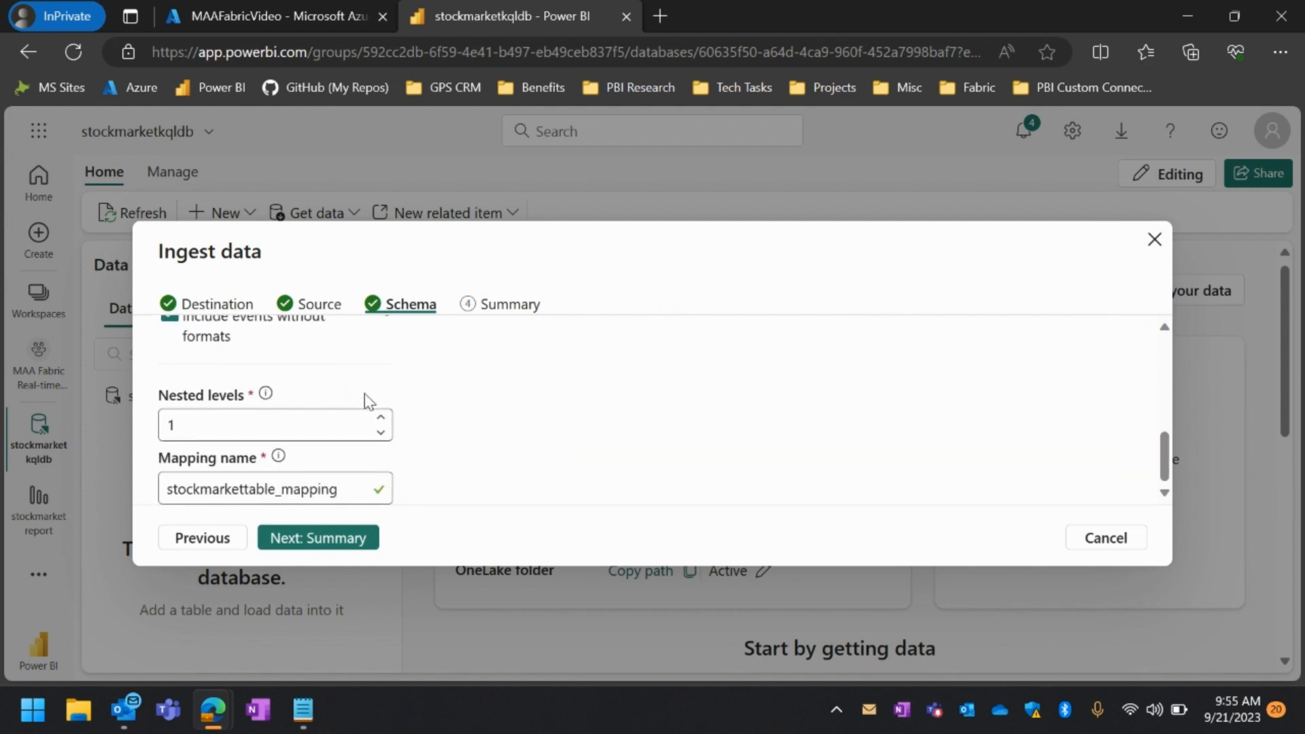
pyautogui.scroll(4, 347, 383)
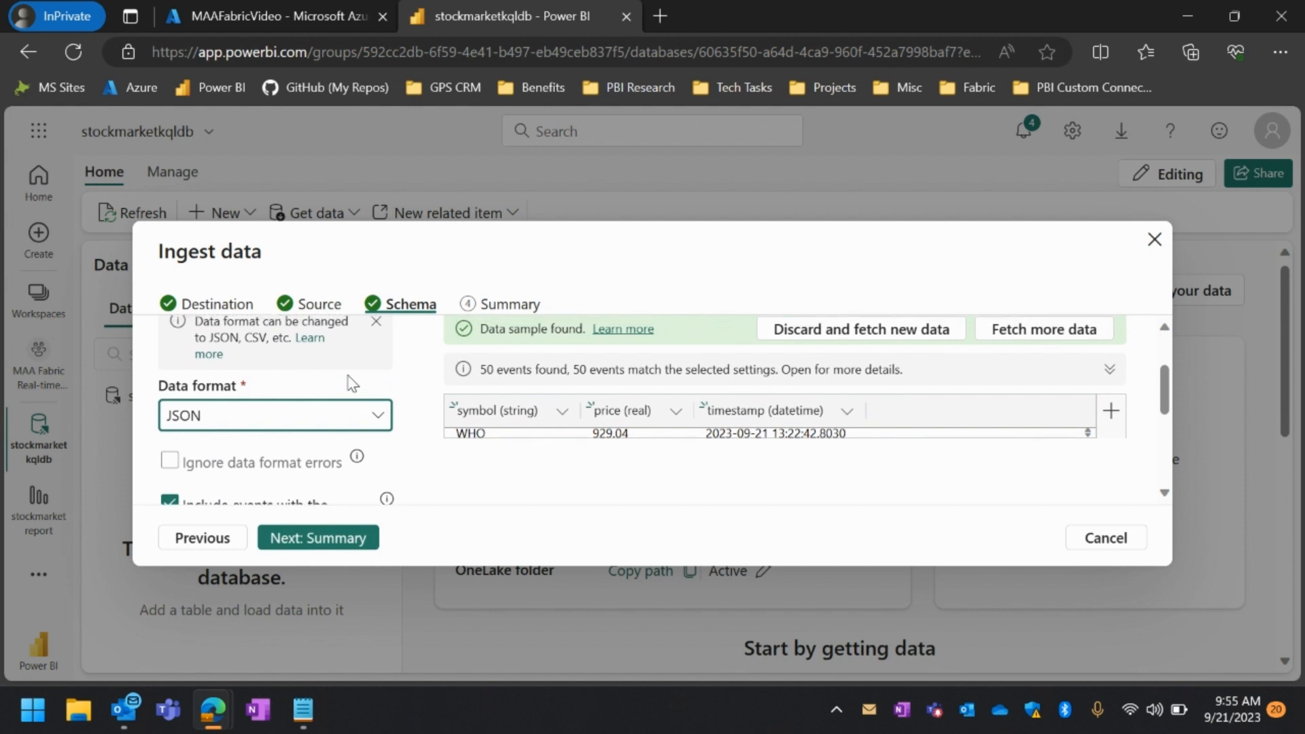
pyautogui.scroll(2, 351, 384)
pyautogui.scroll(-3, 350, 381)
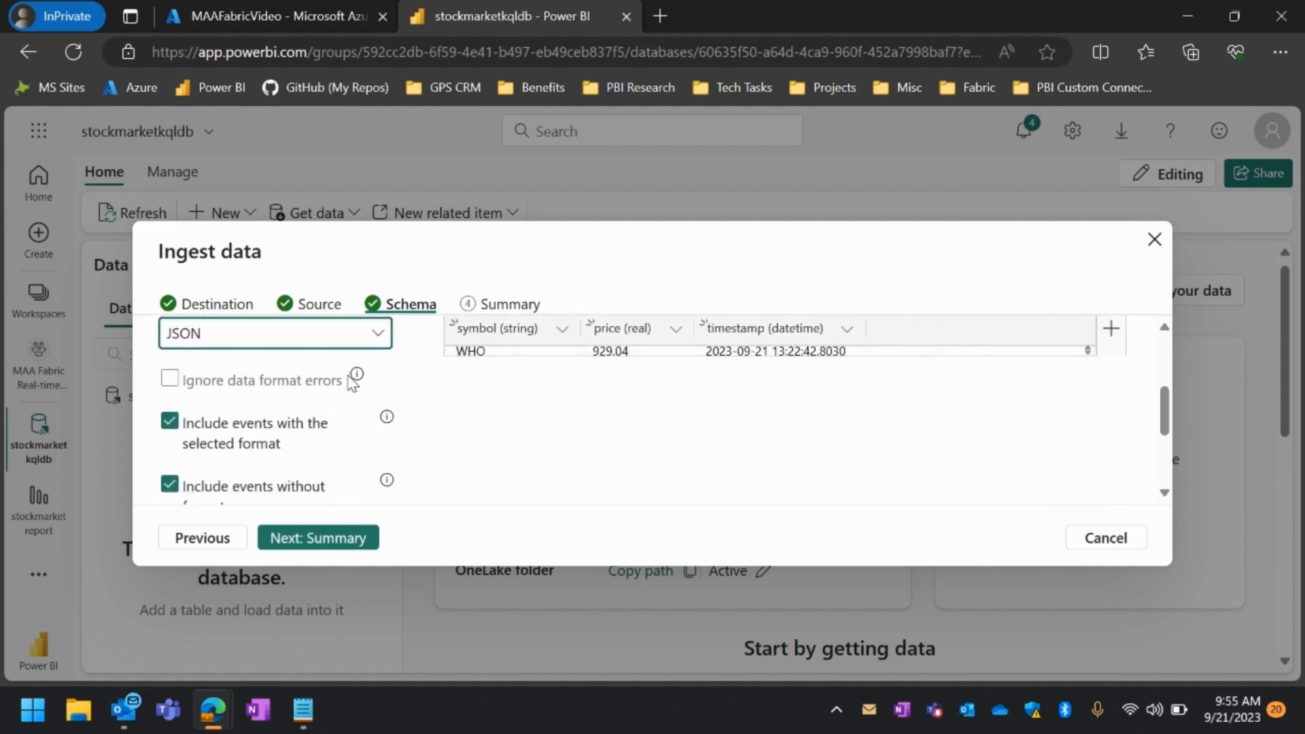
pyautogui.scroll(-1, 350, 381)
pyautogui.scroll(1, 349, 381)
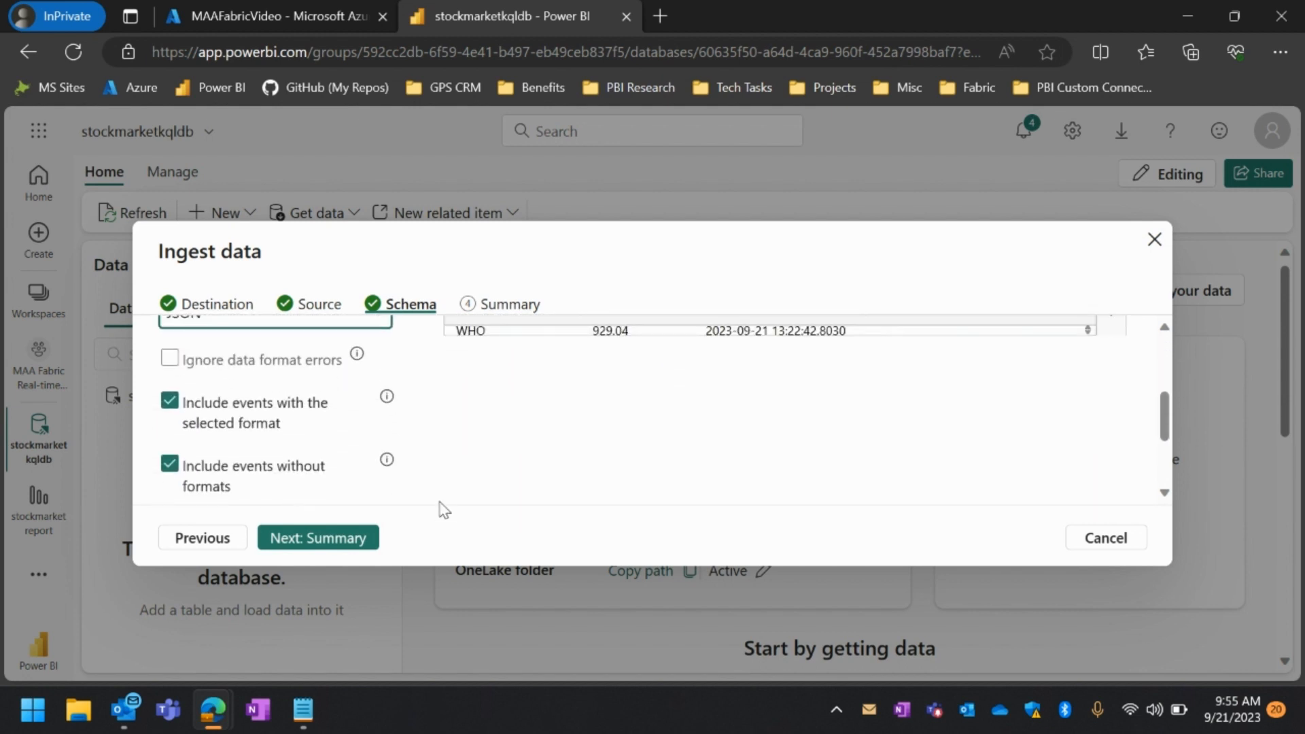
pyautogui.click(350, 537)
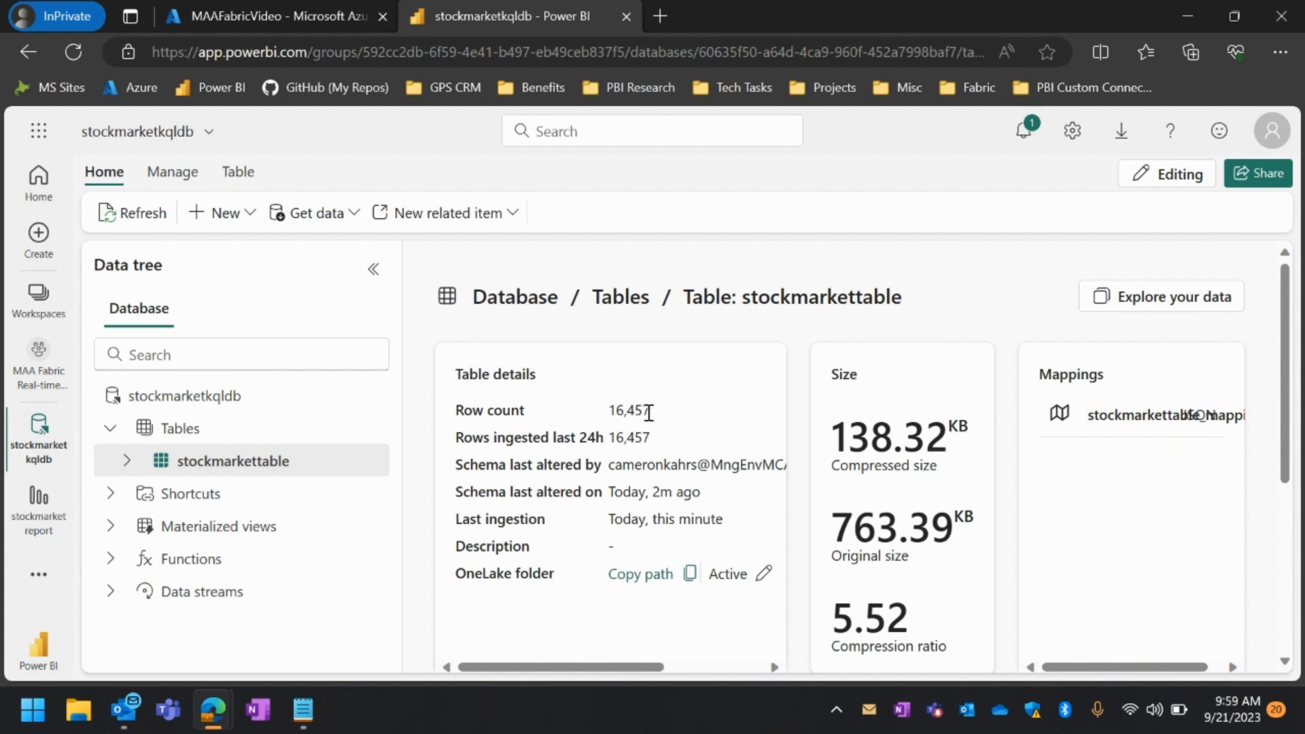
# Check the row count in the stockmarkettable details and query the table to show any 100 records
pyautogui.moveTo(654, 415); pyautogui.dragTo(612, 413)
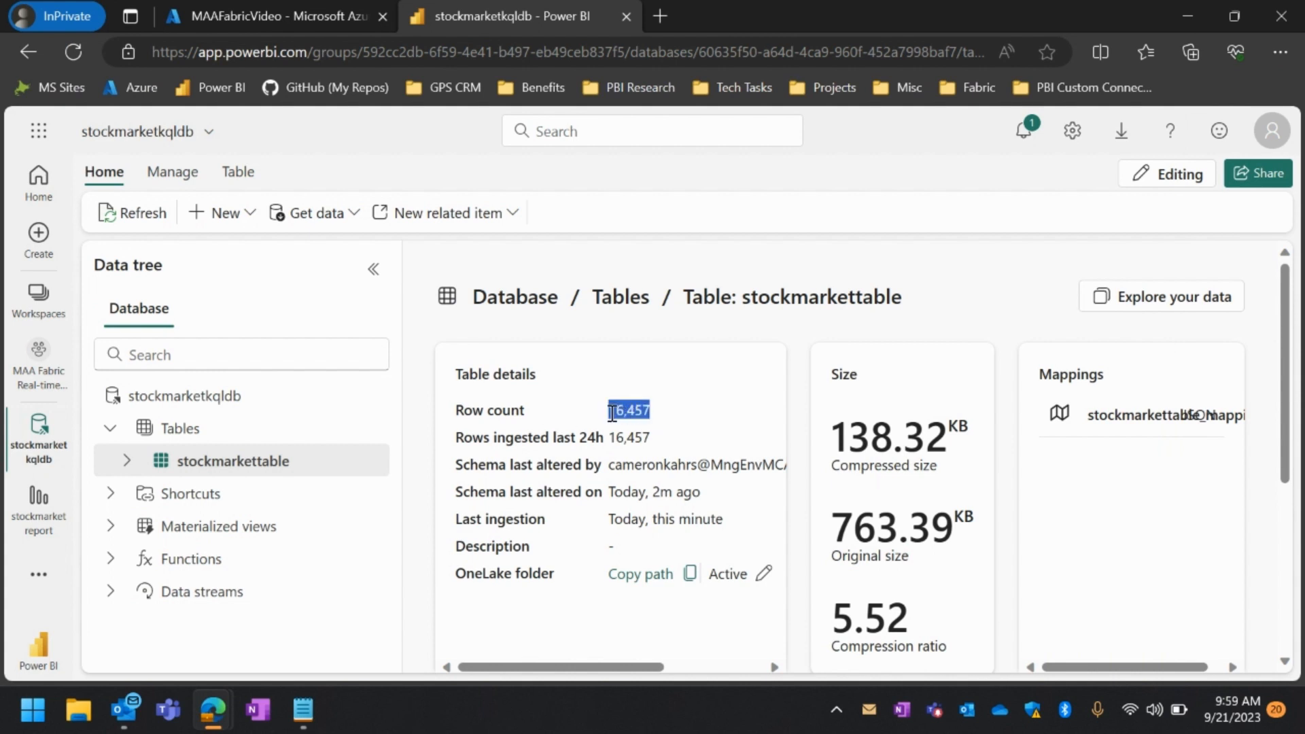
pyautogui.click(699, 437)
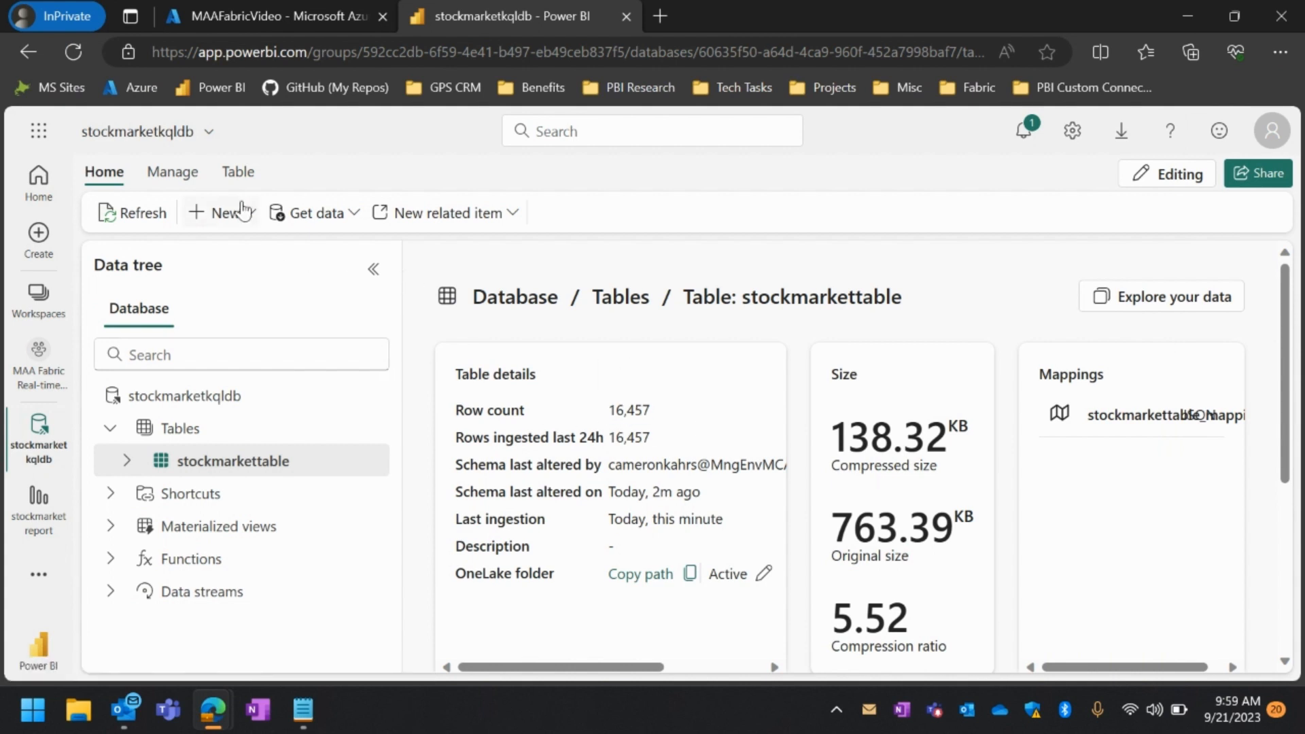
pyautogui.click(244, 174)
pyautogui.click(284, 215)
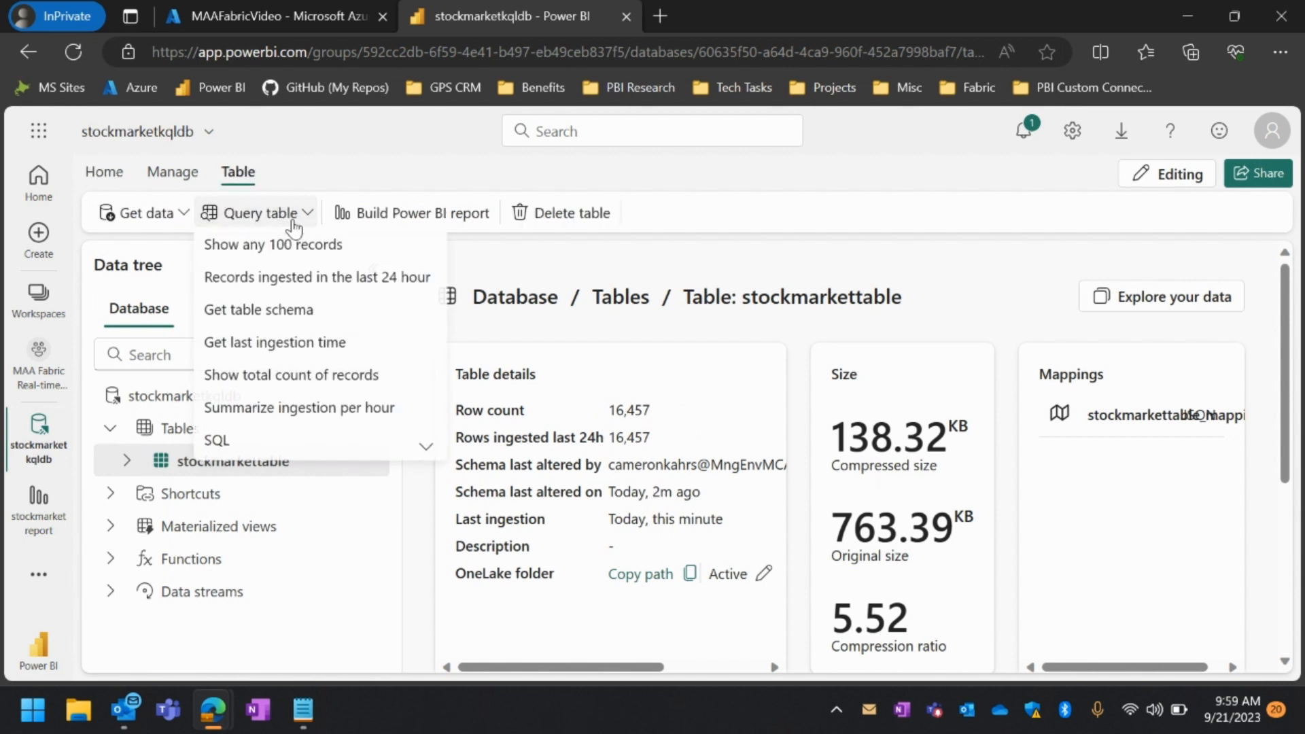
pyautogui.moveTo(276, 454)
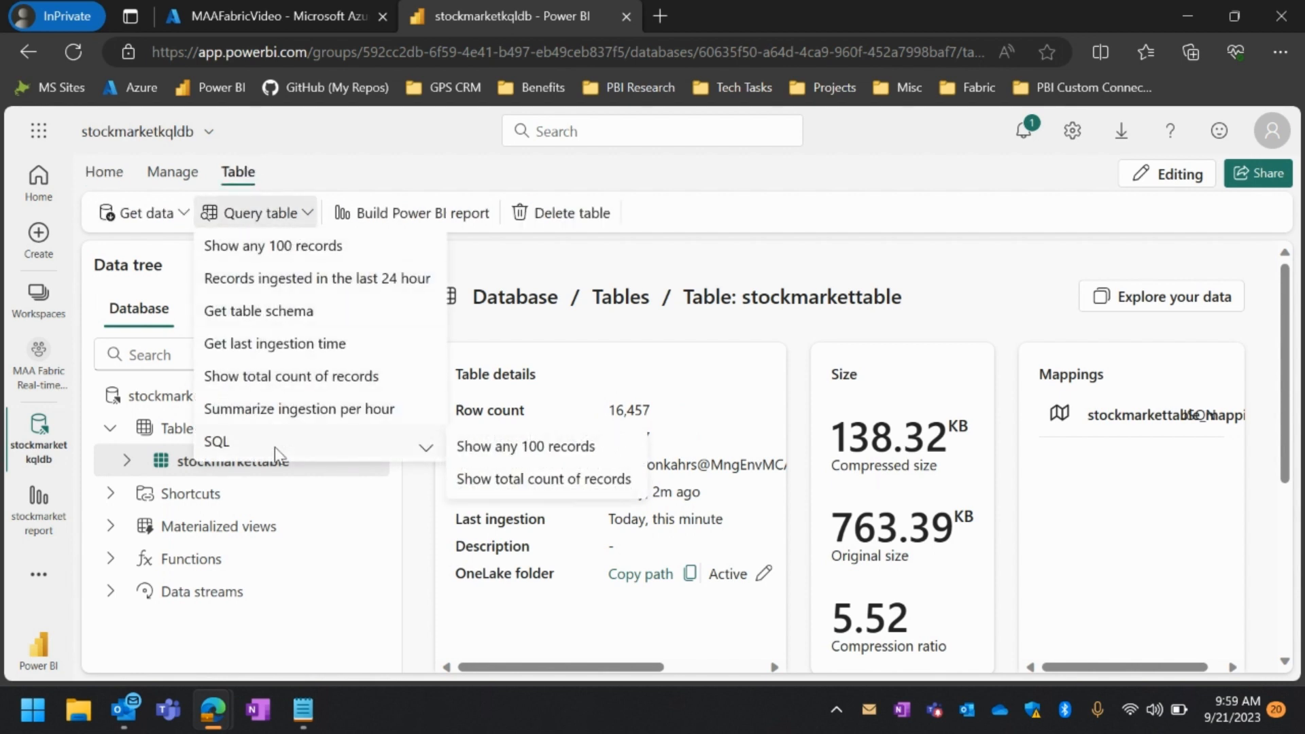
pyautogui.click(282, 250)
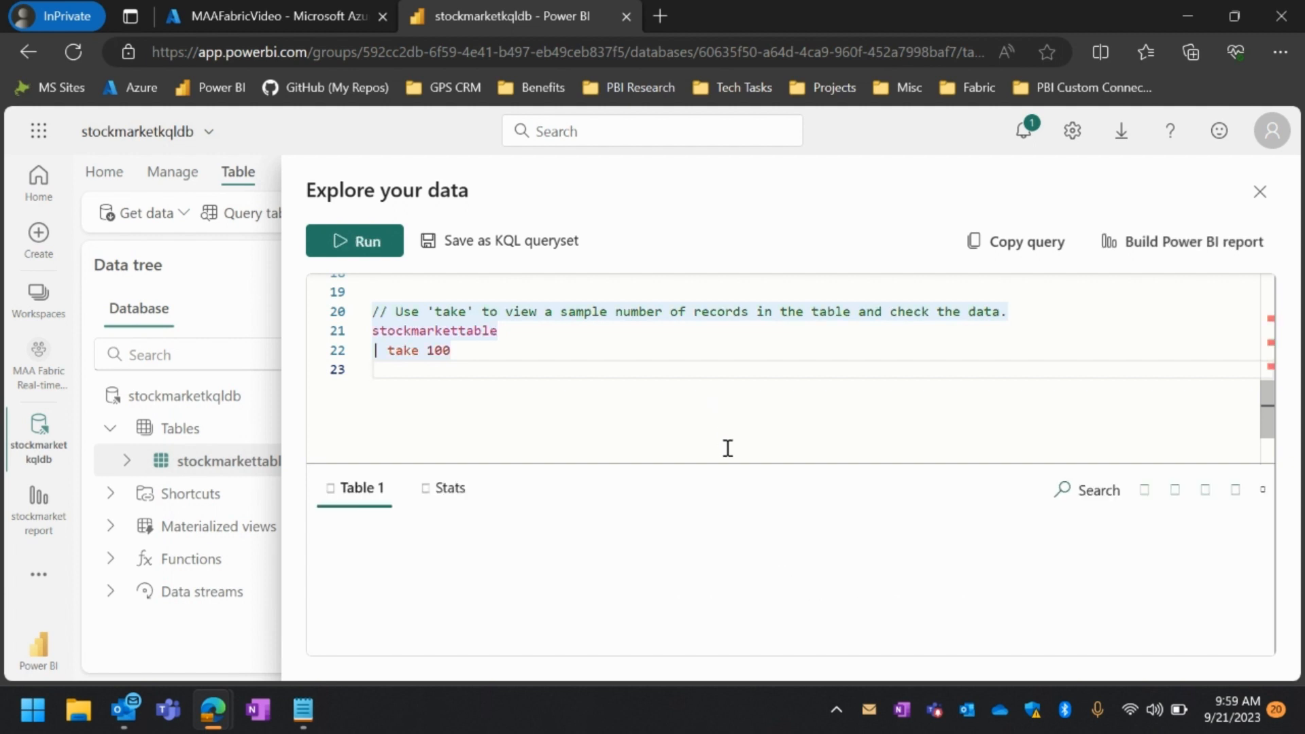
# Enlarge the results area to review the sampled stockmarkettable records, and close the data exploration view
pyautogui.moveTo(727, 464); pyautogui.dragTo(750, 357)
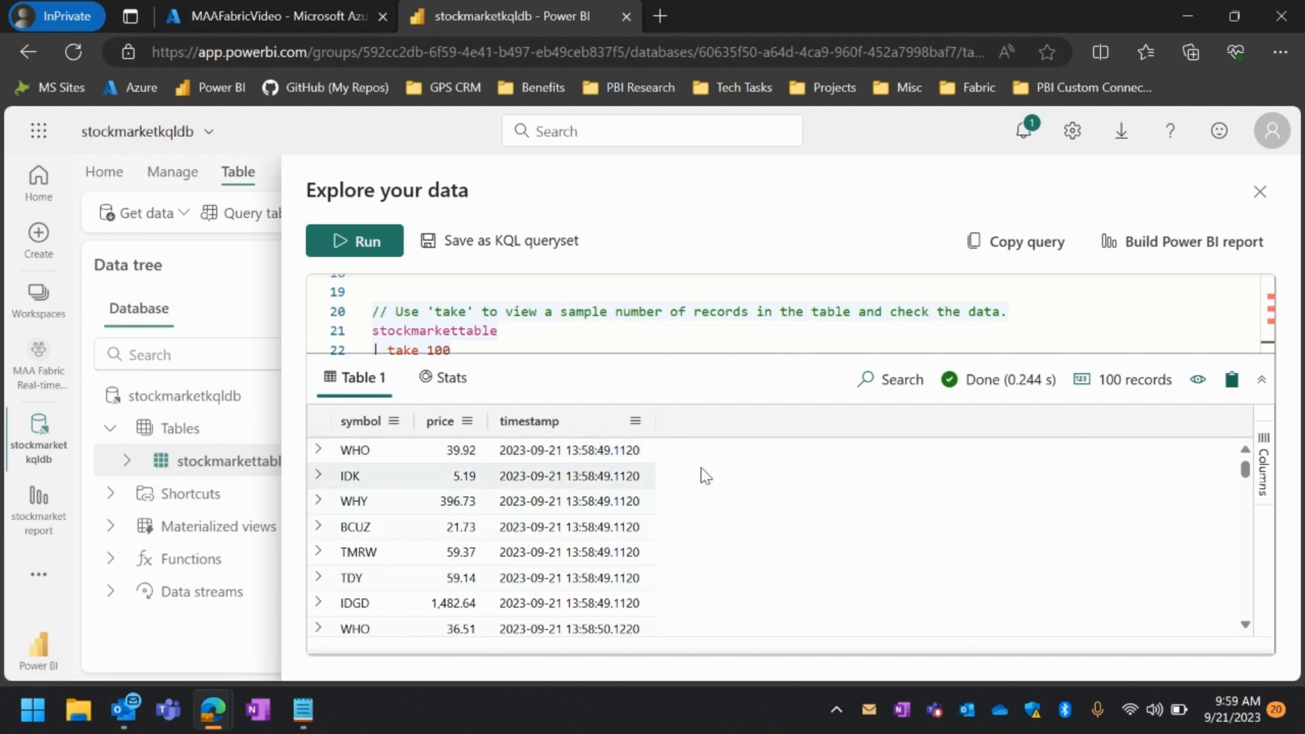
pyautogui.click(1258, 192)
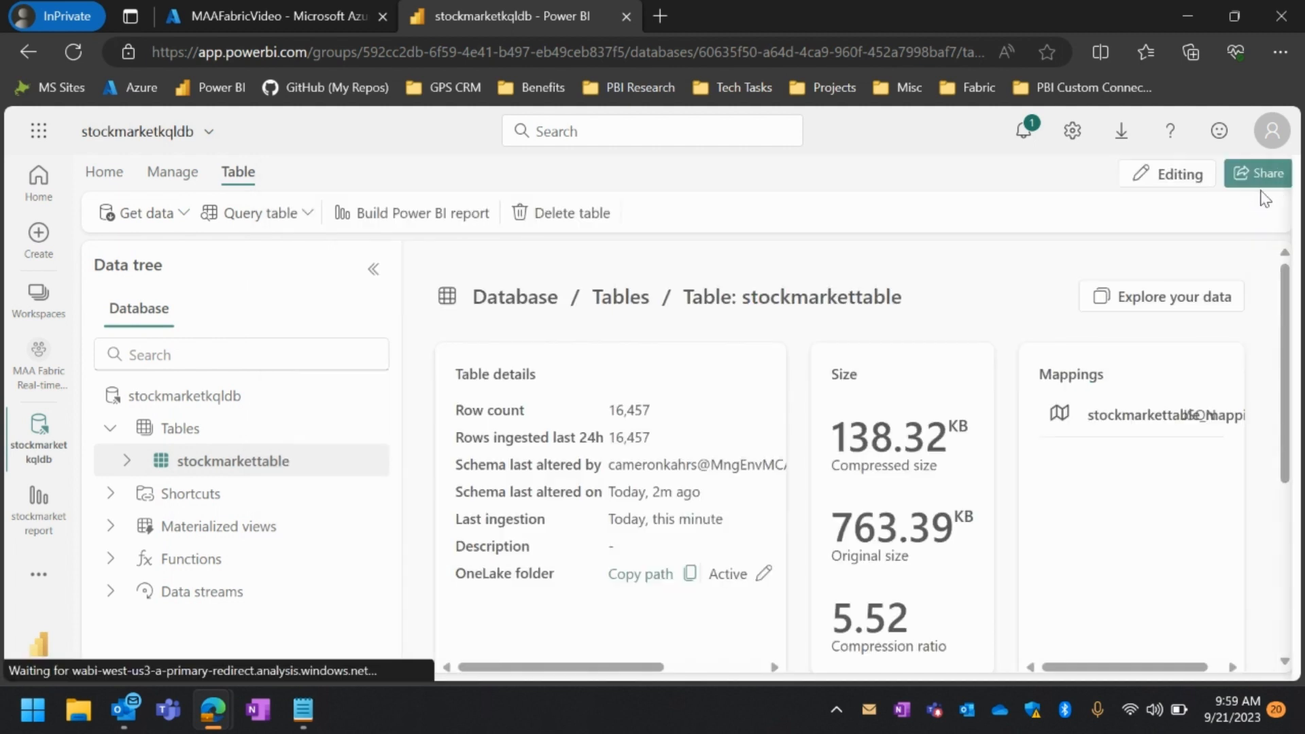
# Create a KQL queryset named stockmarketkqlqueryset as a related item of the stockmarketkqldb database
pyautogui.click(108, 179)
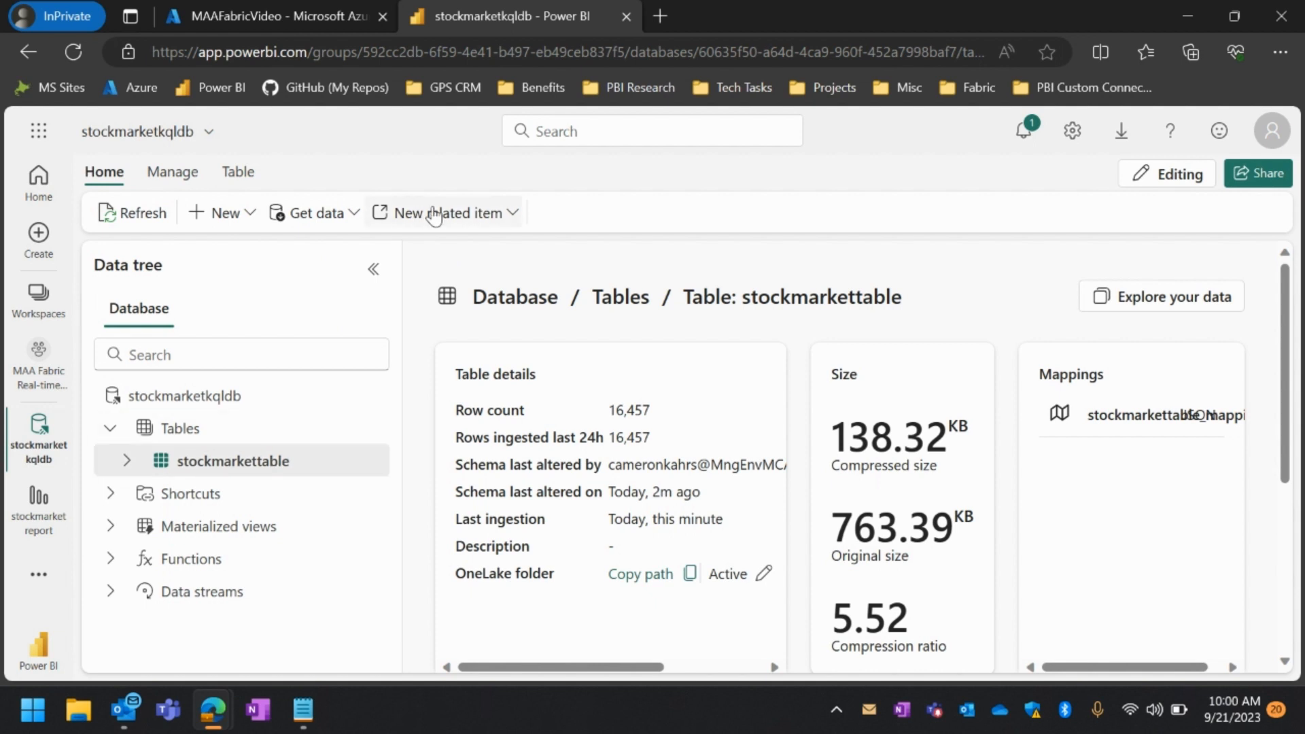
pyautogui.click(462, 218)
pyautogui.click(448, 247)
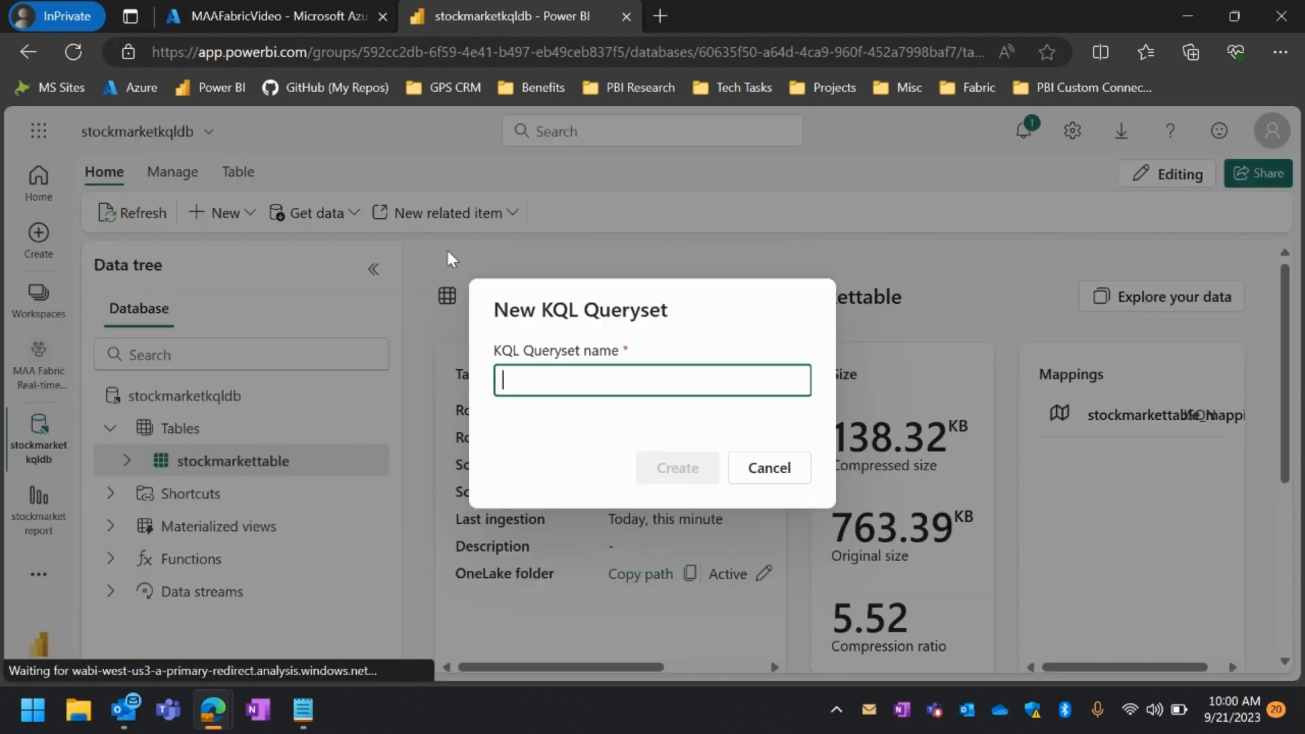
pyautogui.write('stock')
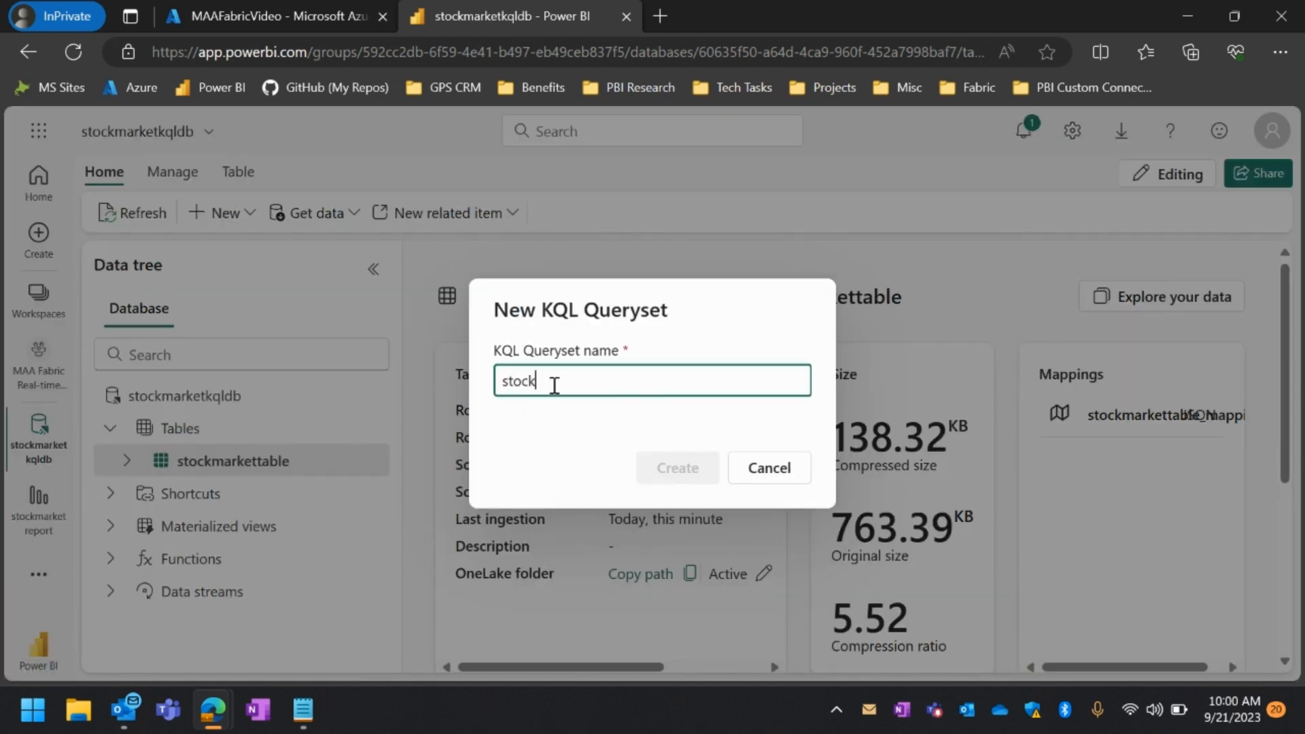
pyautogui.write('mar')
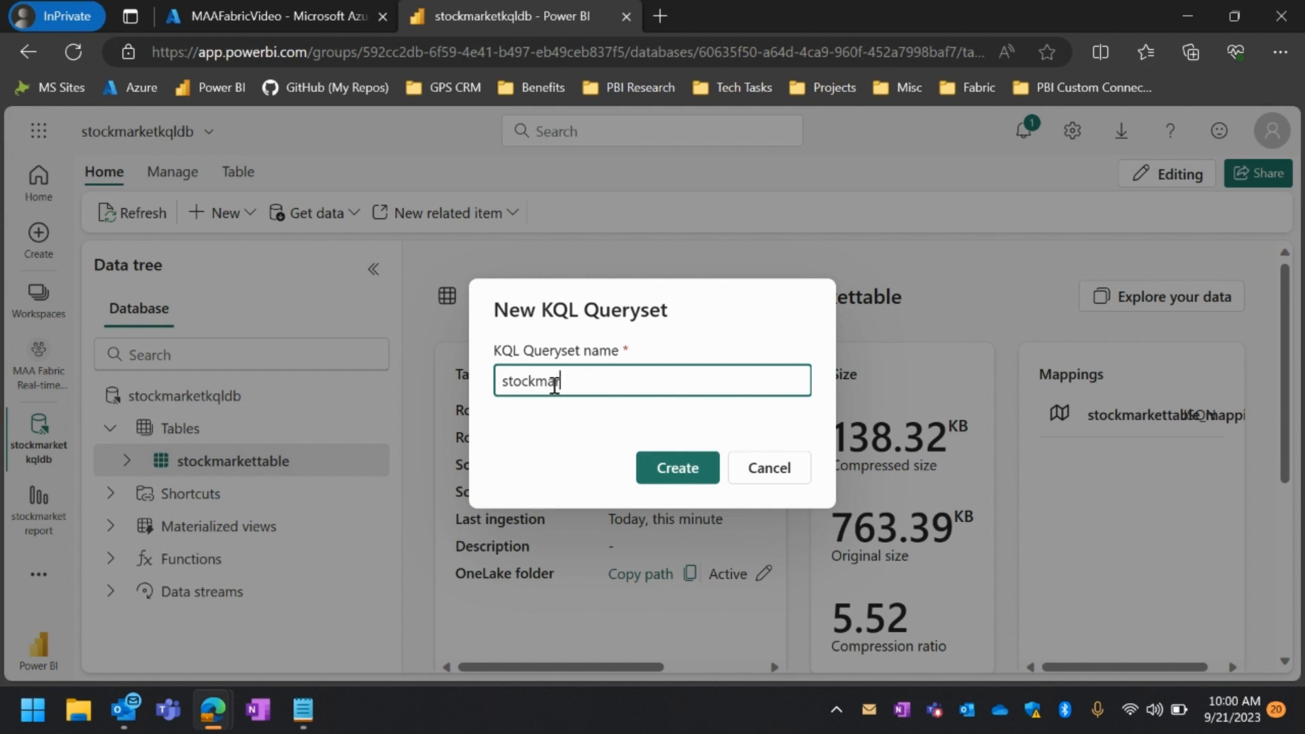
pyautogui.write('ketkqlqueryset')
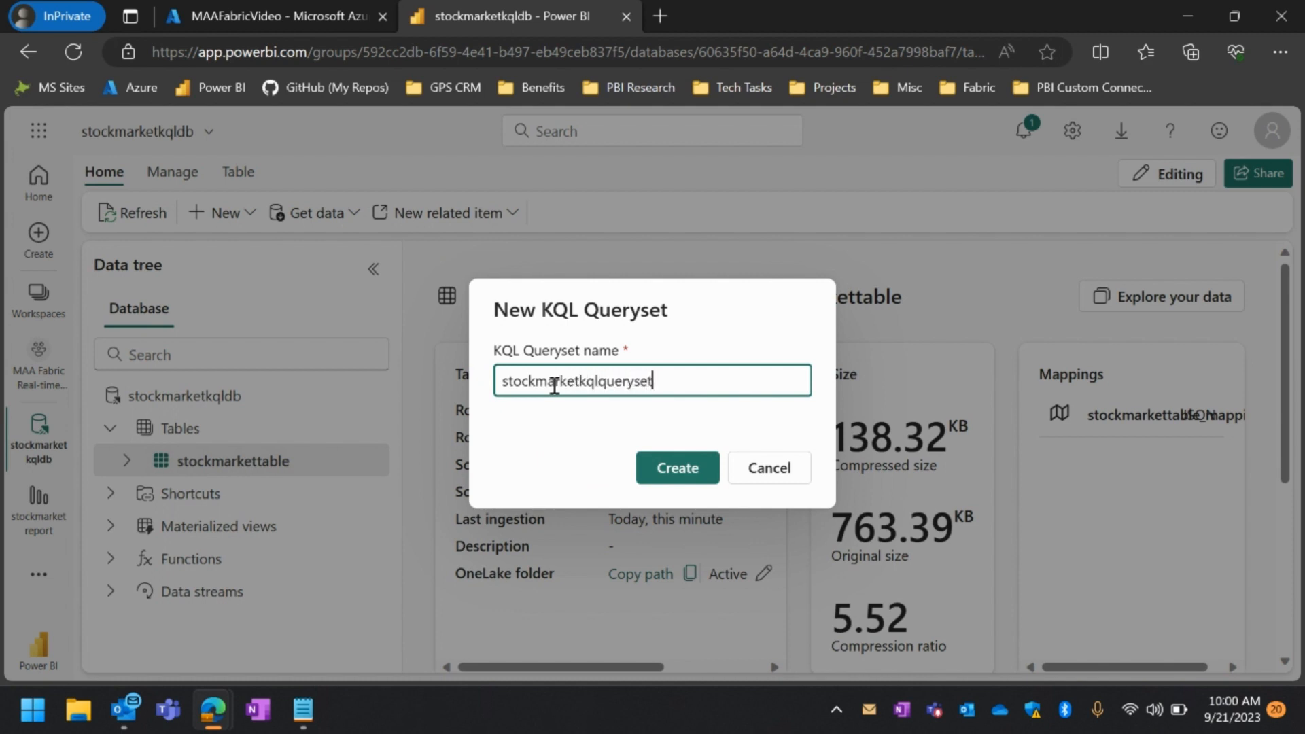
pyautogui.click(675, 469)
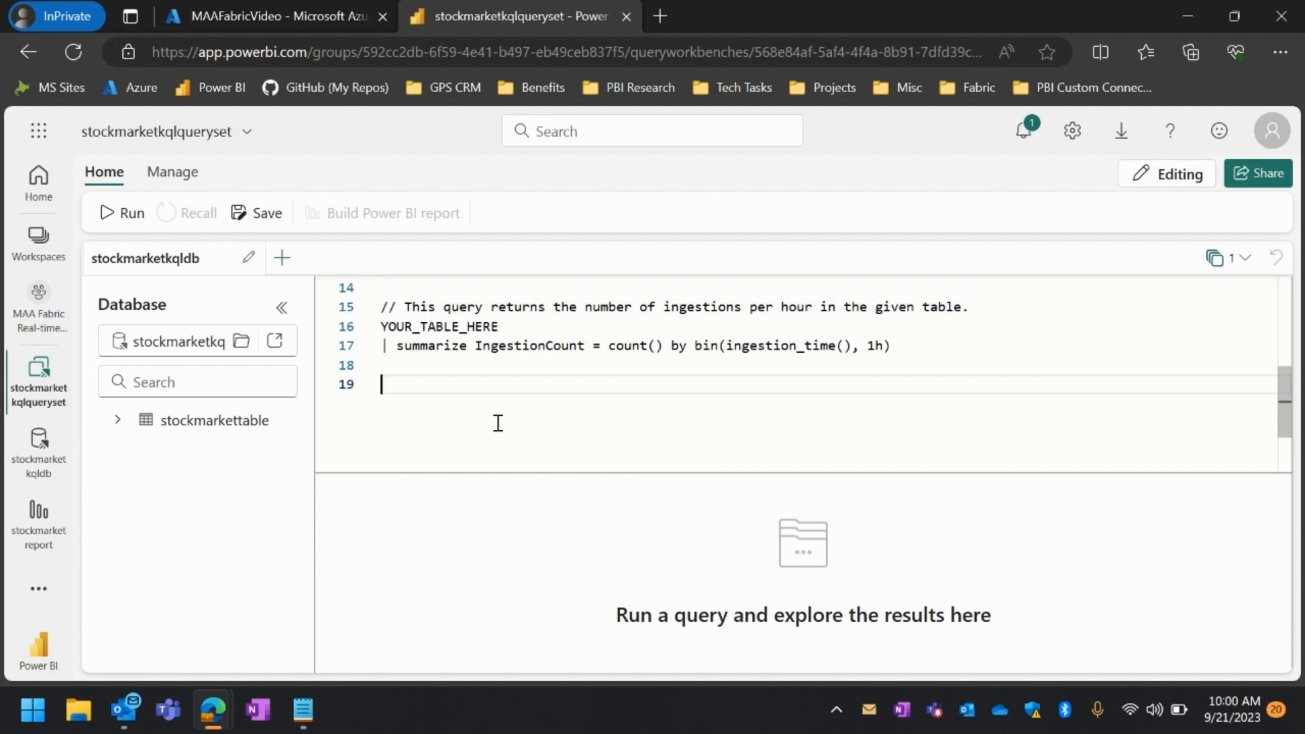
# Replace the queryset's sample queries with the stockmarket query for pricedifference and percentdifference copied from text document.txt in Notepad
pyautogui.hotkey('ctrl', 'a')
pyautogui.press('Delete')
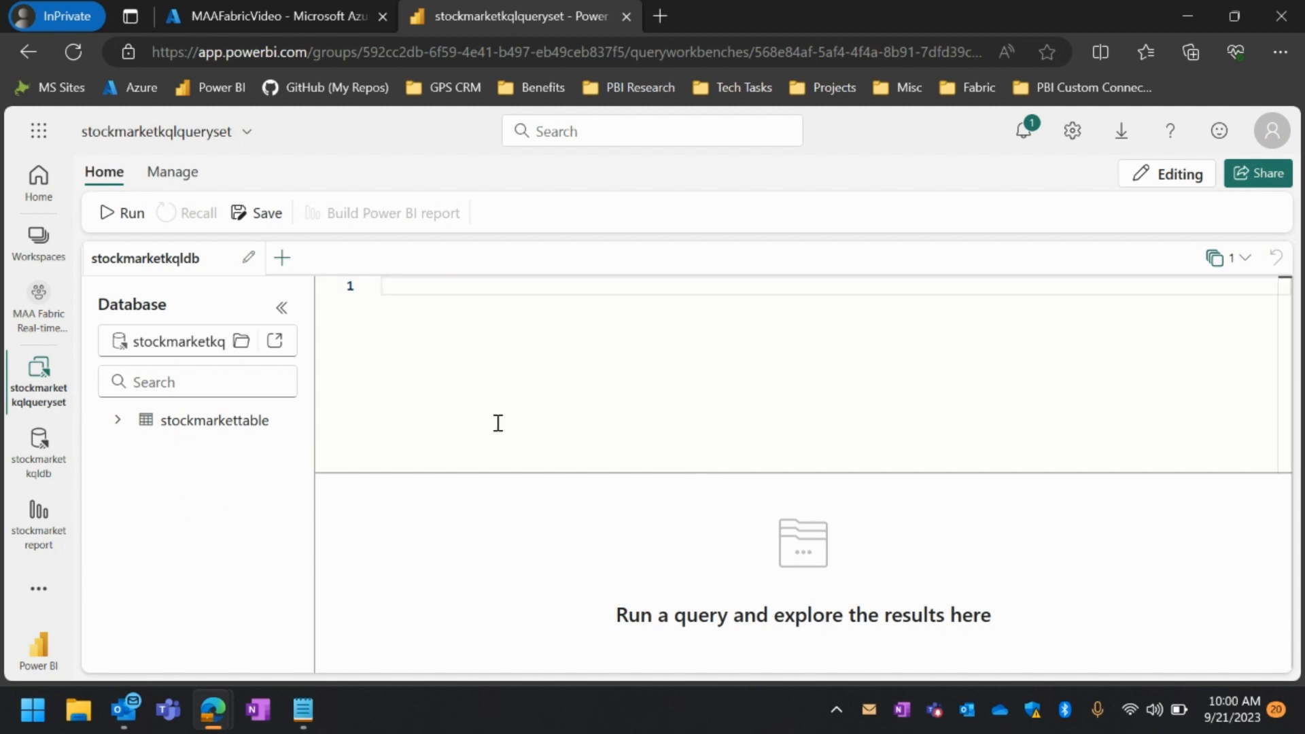
pyautogui.click(303, 709)
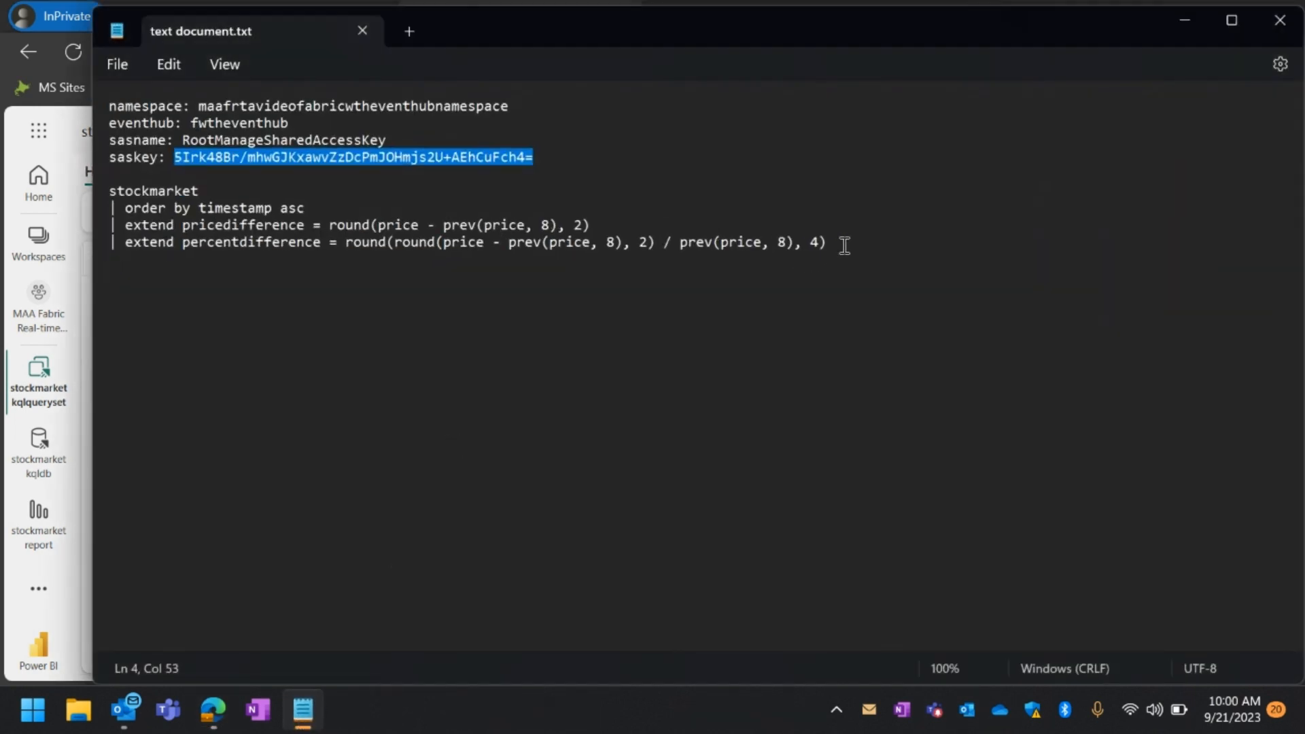
pyautogui.moveTo(844, 244); pyautogui.dragTo(99, 185)
pyautogui.hotkey('ctrl', 'c')
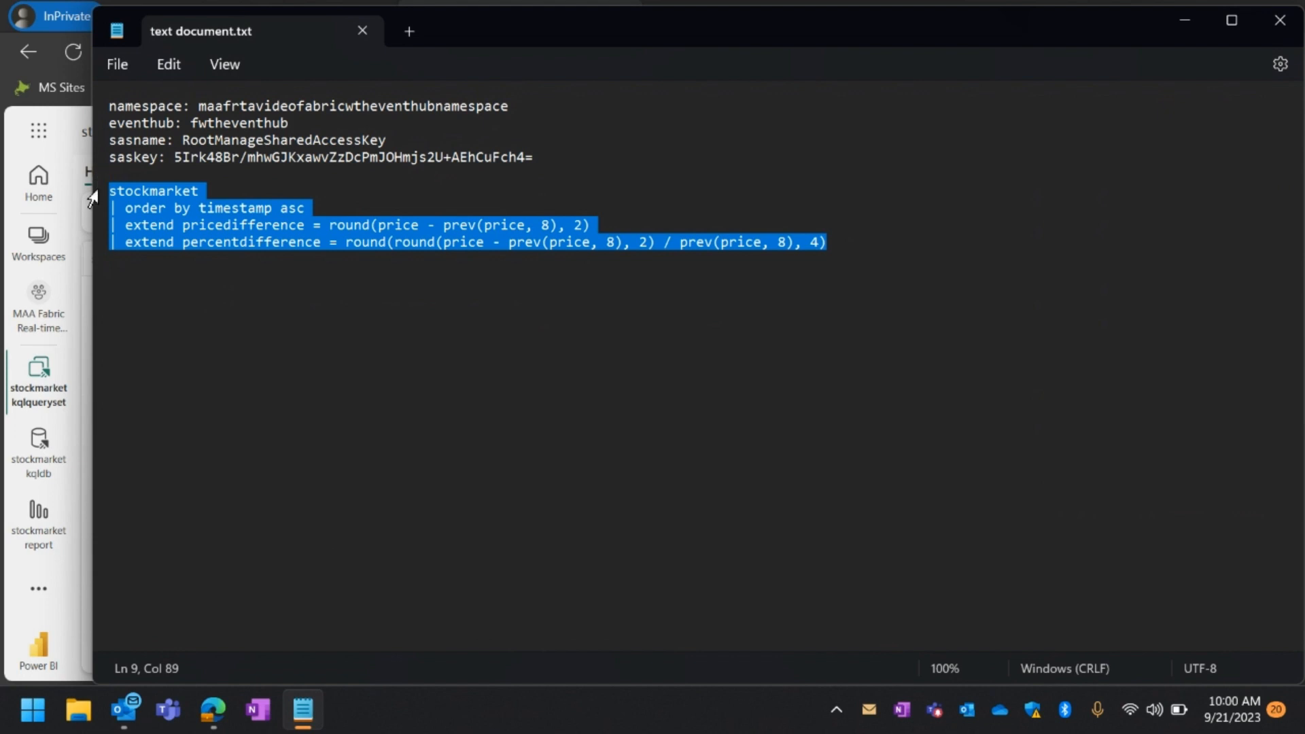
pyautogui.click(1184, 20)
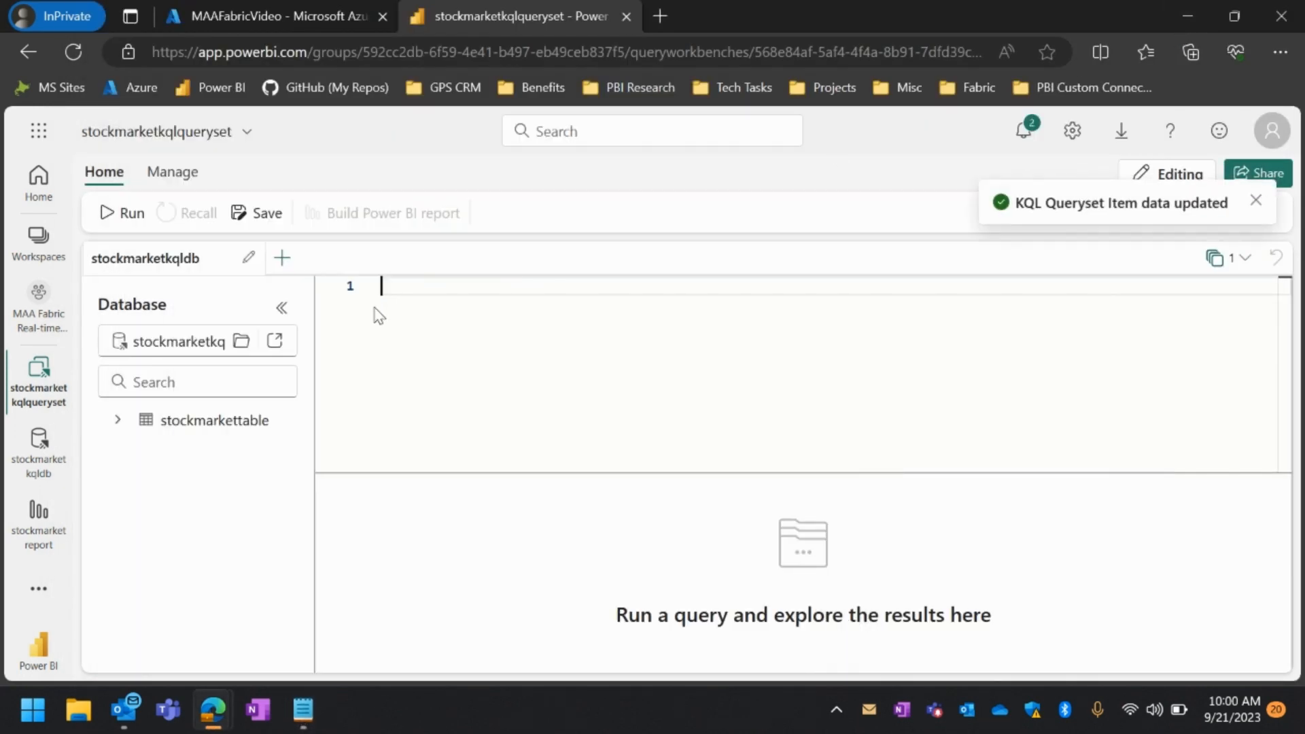
pyautogui.hotkey('ctrl', 'v')
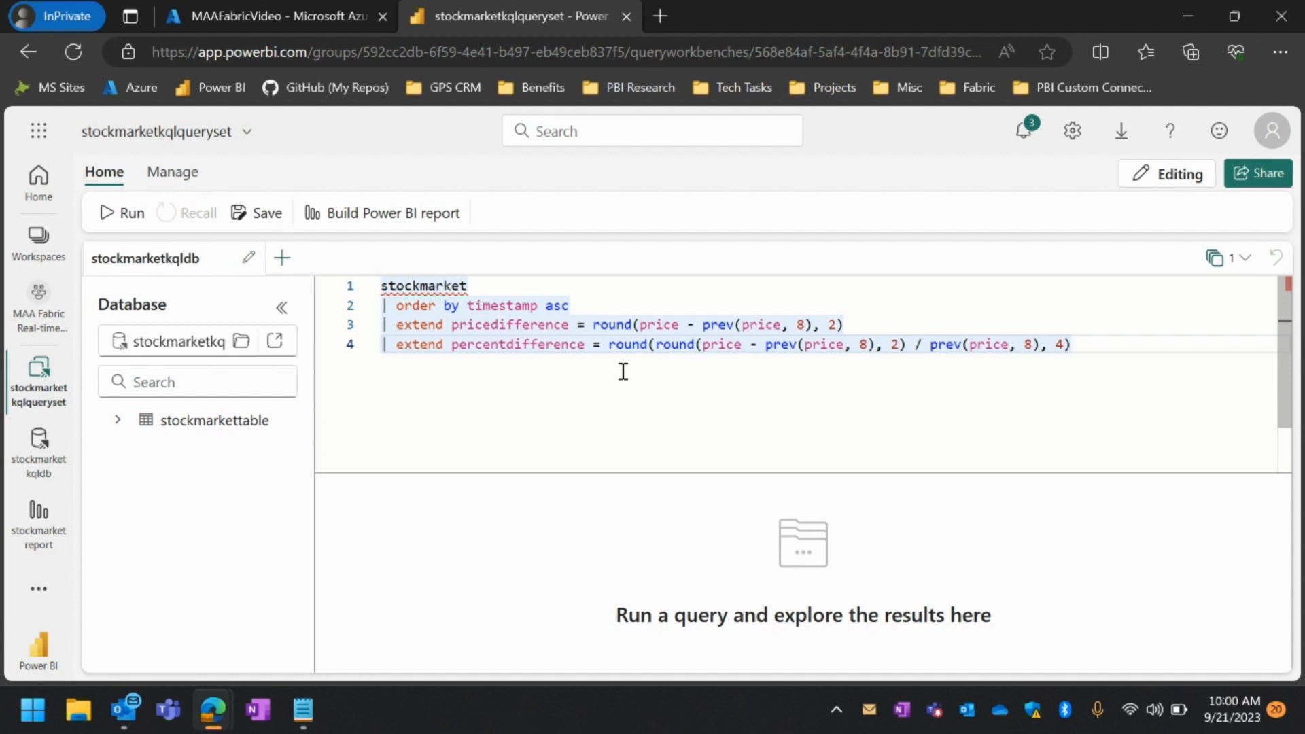
# Change the queried table to stockmarkettable, run the query and examine the pricedifference and percentdifference values in the enlarged results
pyautogui.click(115, 213)
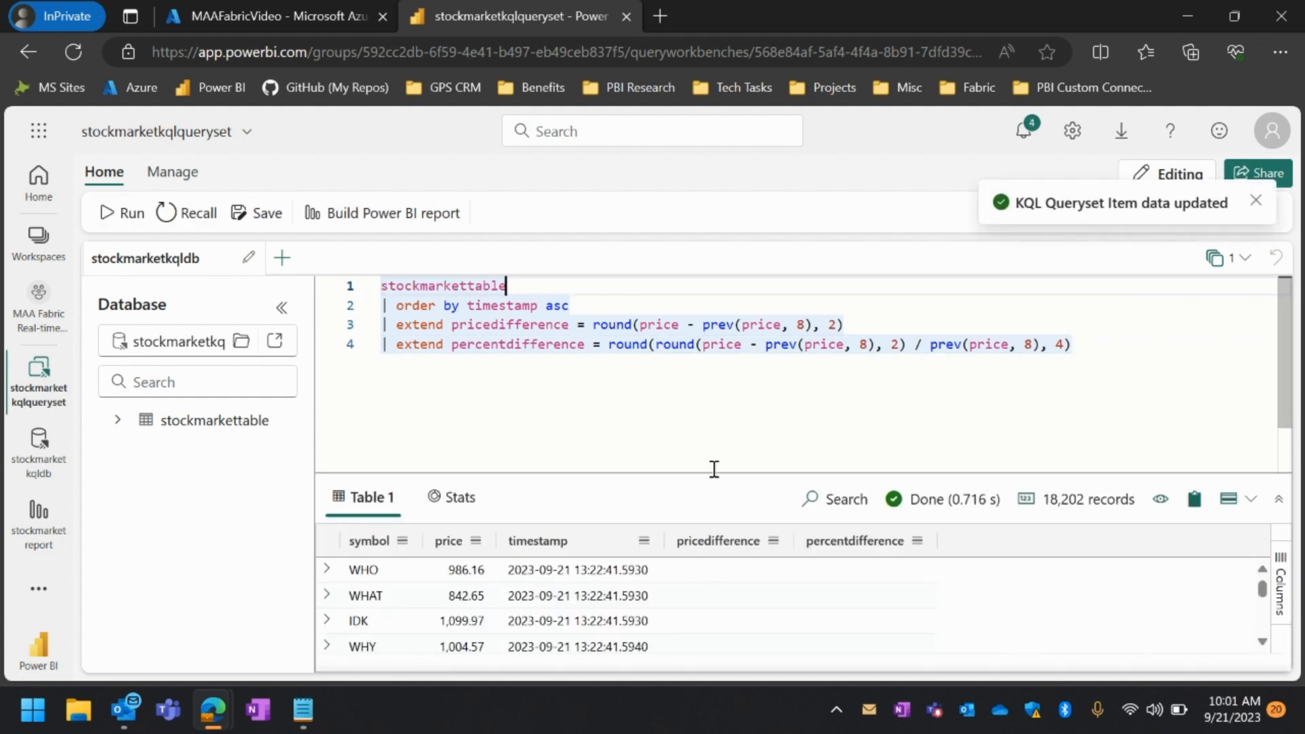
pyautogui.moveTo(712, 476); pyautogui.dragTo(740, 325)
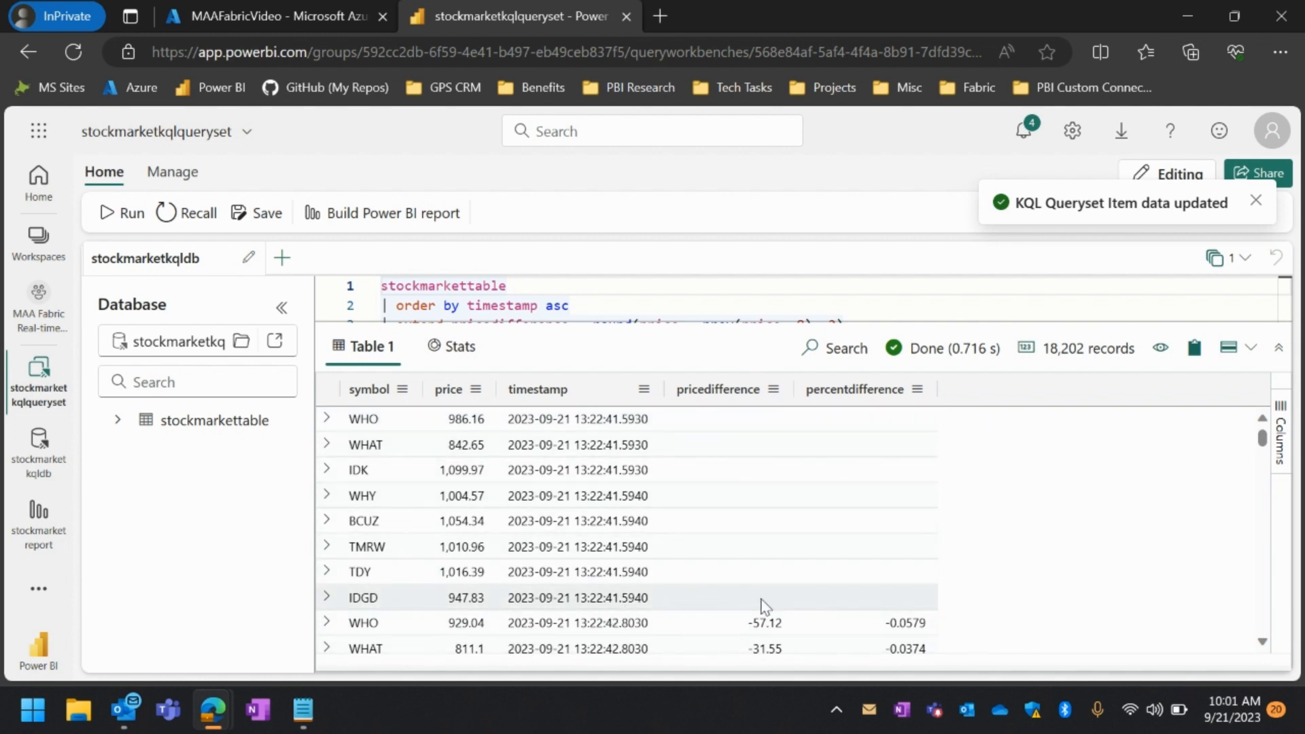
pyautogui.scroll(-1, 761, 592)
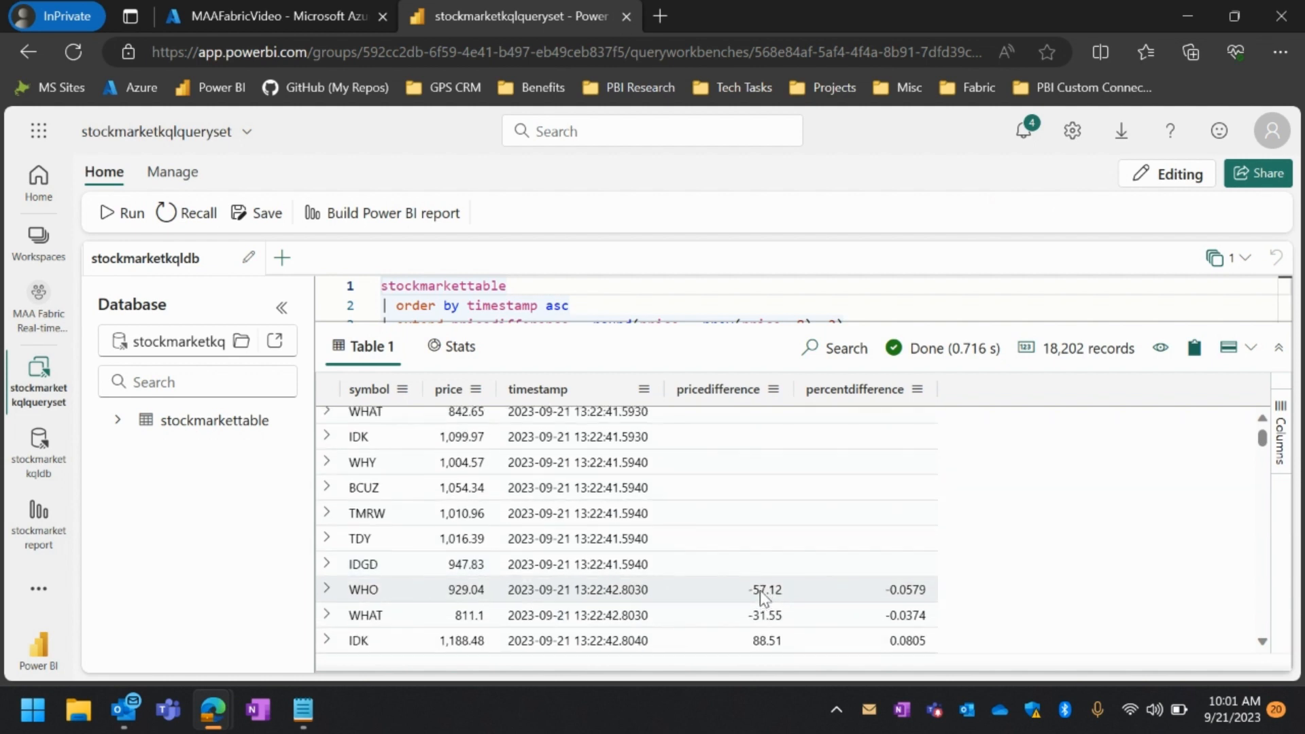
pyautogui.scroll(1, 760, 590)
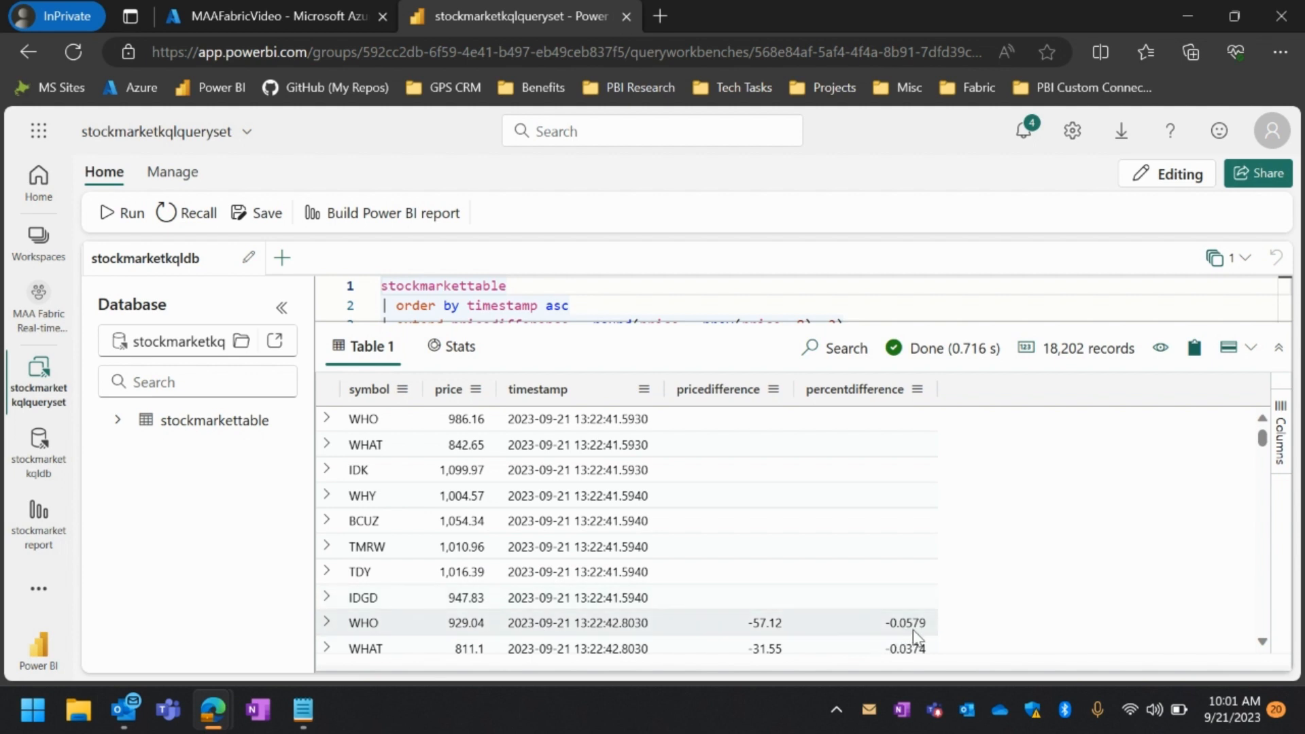
pyautogui.scroll(-4, 912, 629)
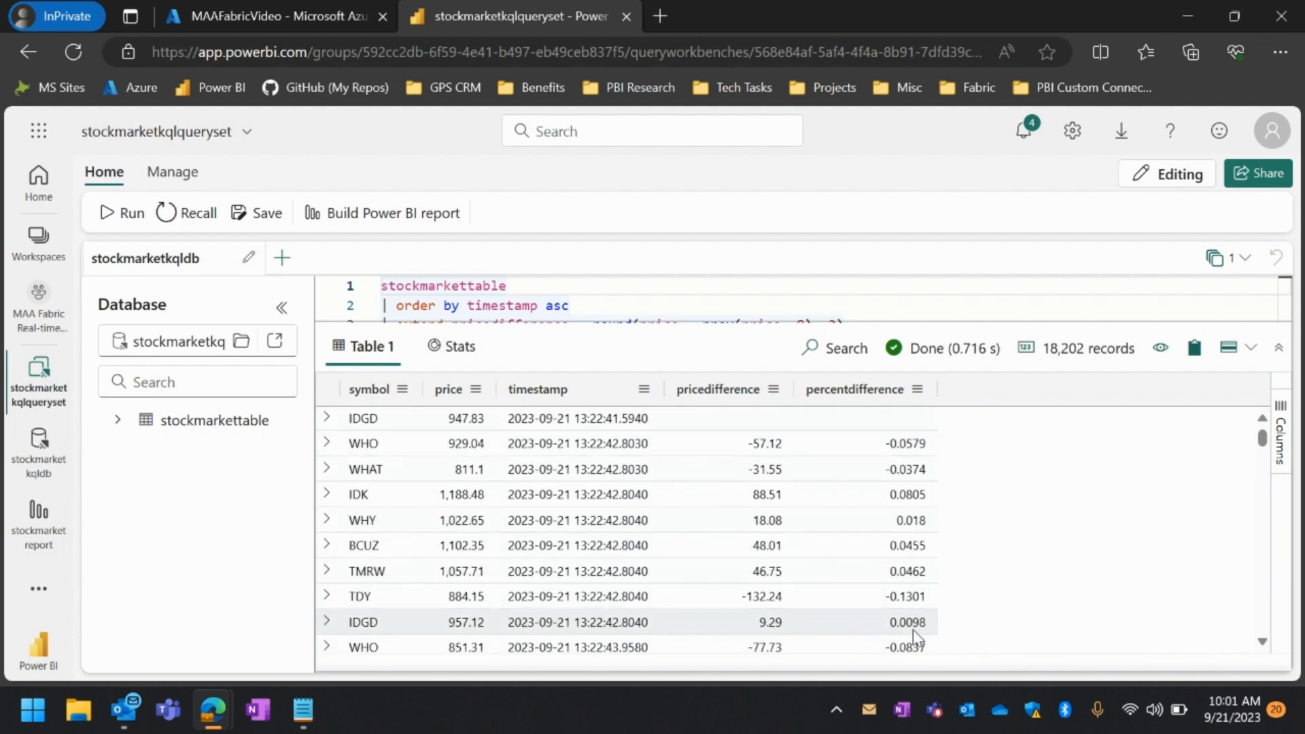
pyautogui.scroll(-4, 912, 630)
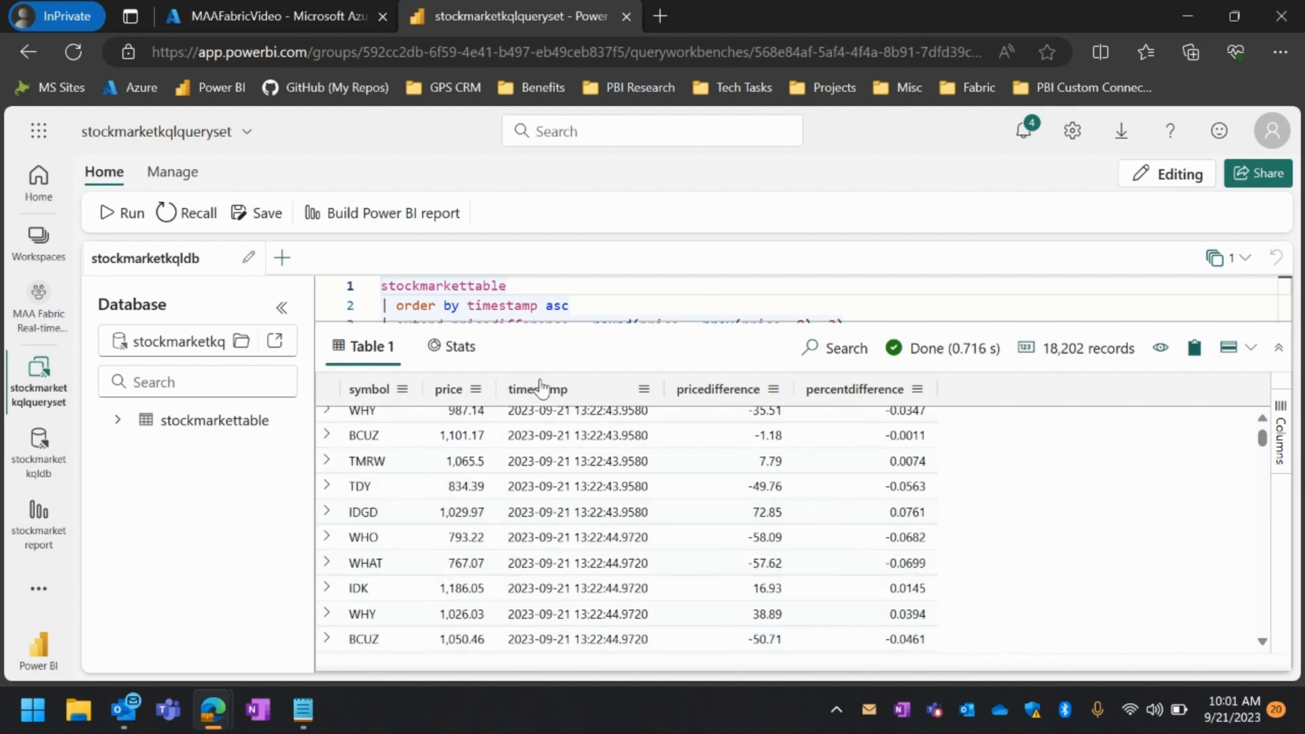
pyautogui.moveTo(694, 323); pyautogui.dragTo(700, 423)
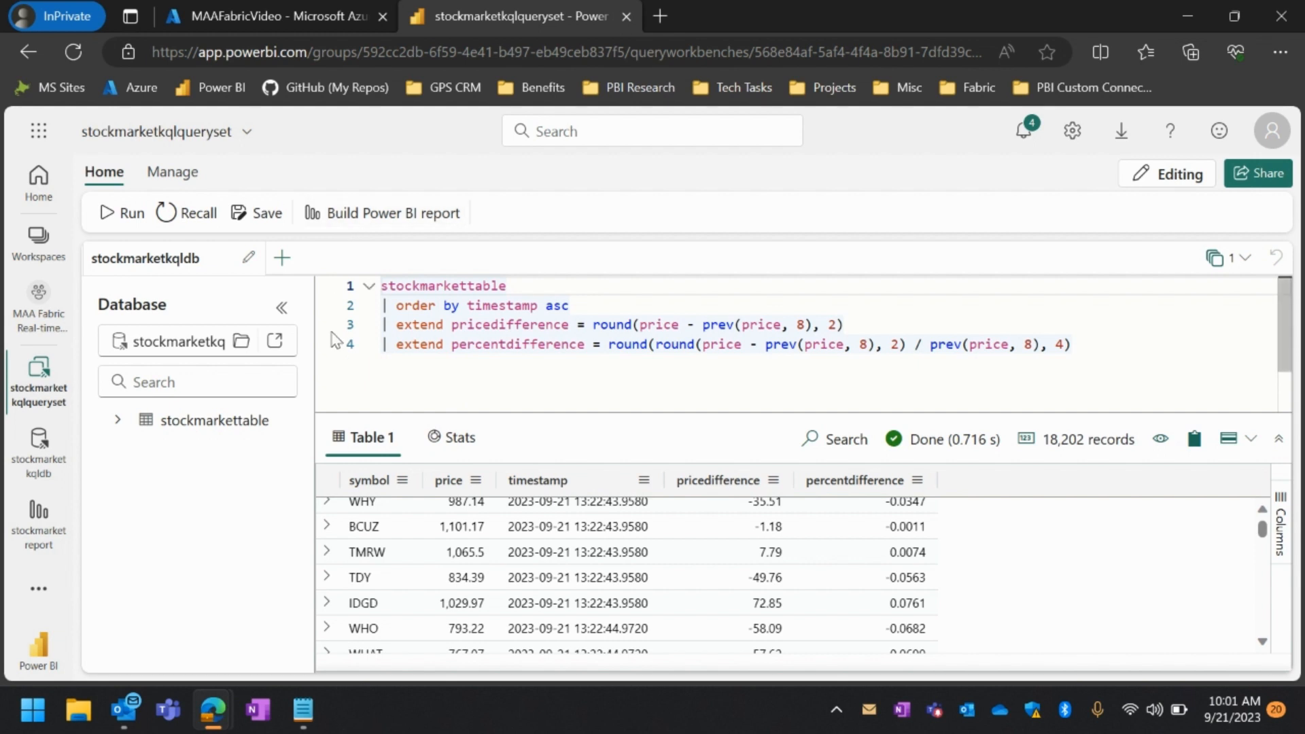
# Save the queryset and start a Power BI report from its query result, collapsing the filters to widen the canvas
pyautogui.click(265, 217)
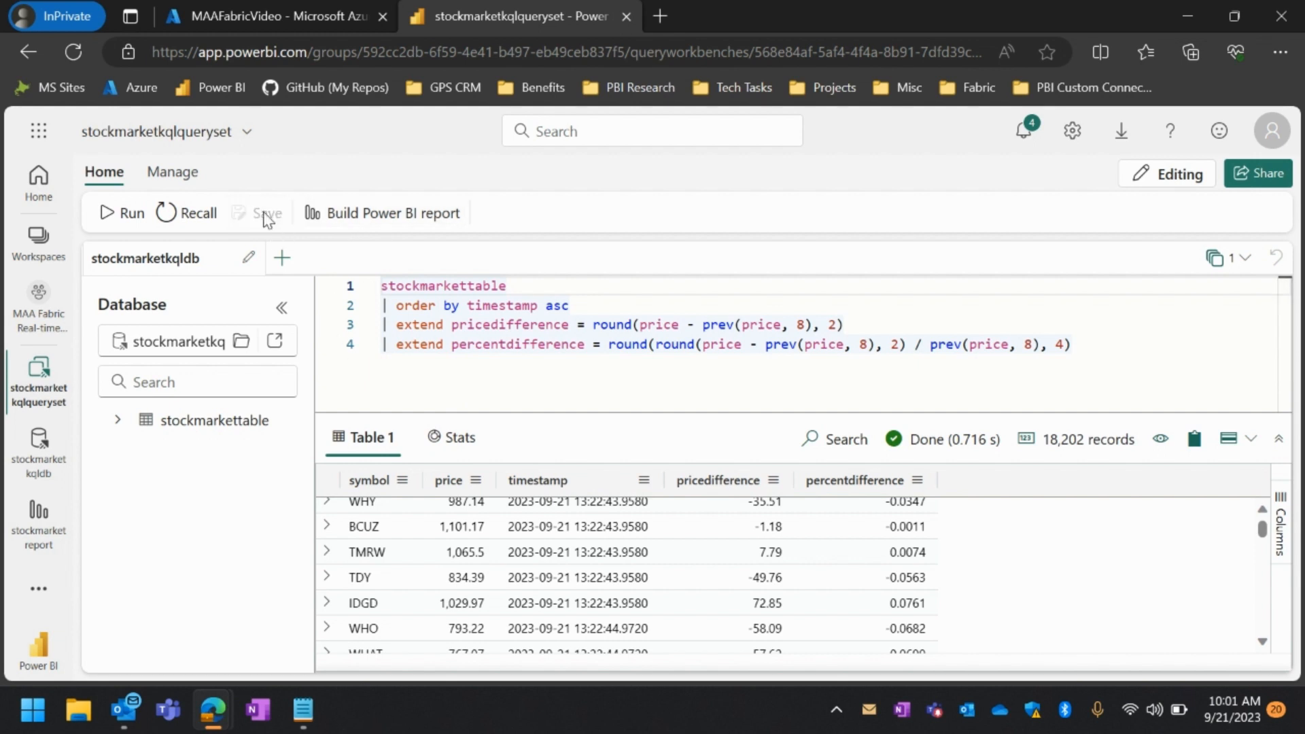
pyautogui.click(385, 214)
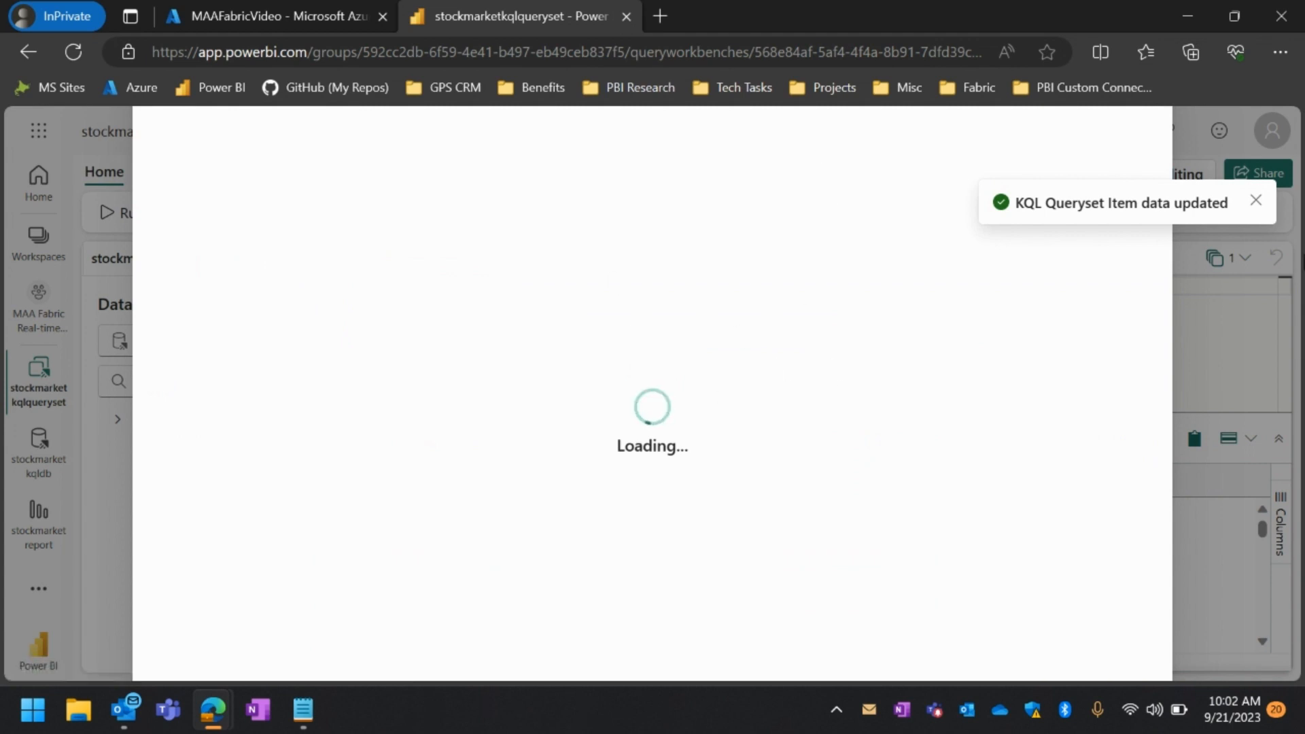
pyautogui.click(1255, 200)
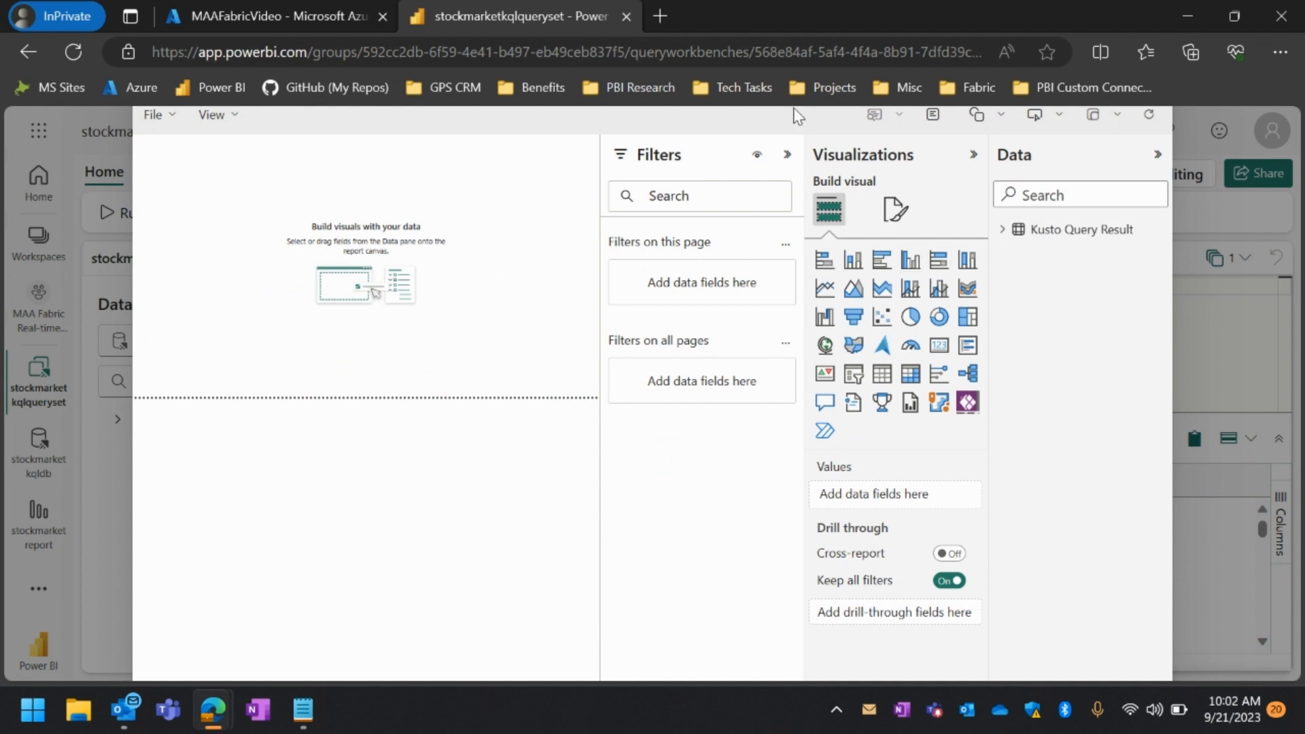
pyautogui.click(787, 155)
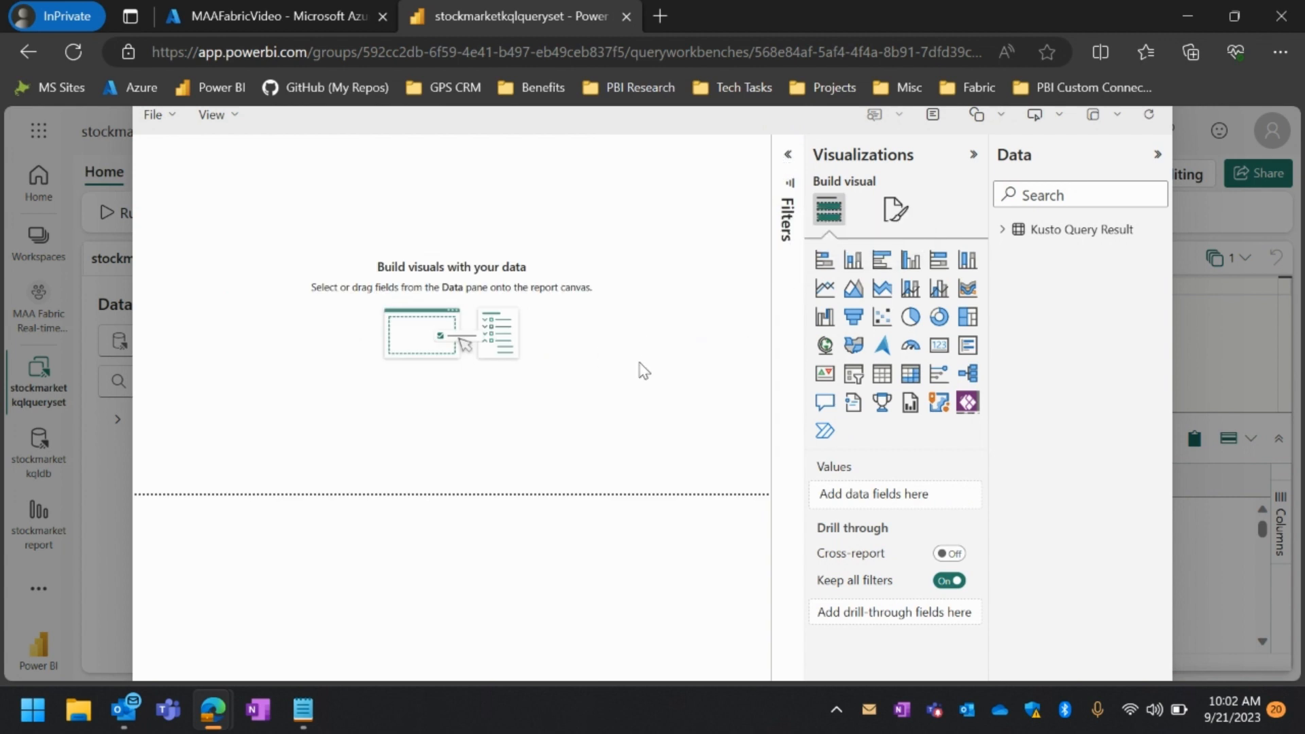
# Add a line chart of Sum of price by timestamp with symbol as legend, and enlarge it to the full page width
pyautogui.click(824, 289)
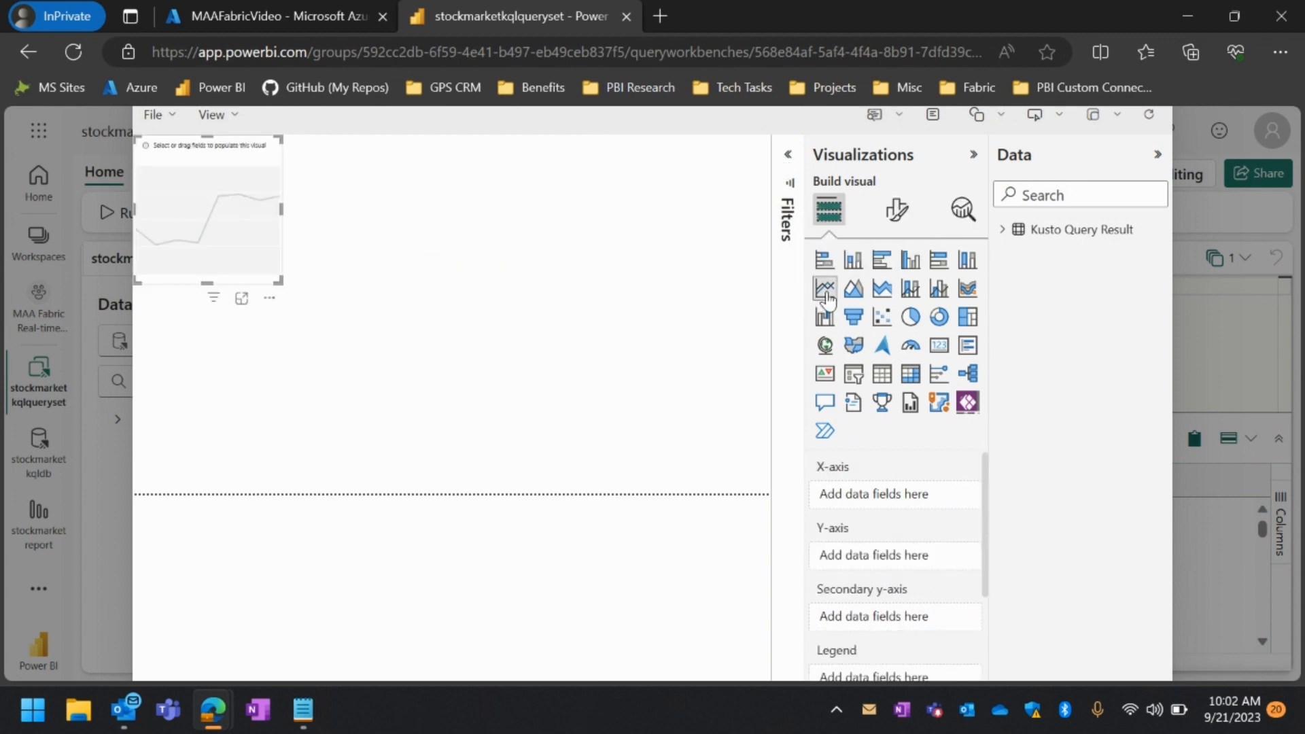
pyautogui.click(1002, 230)
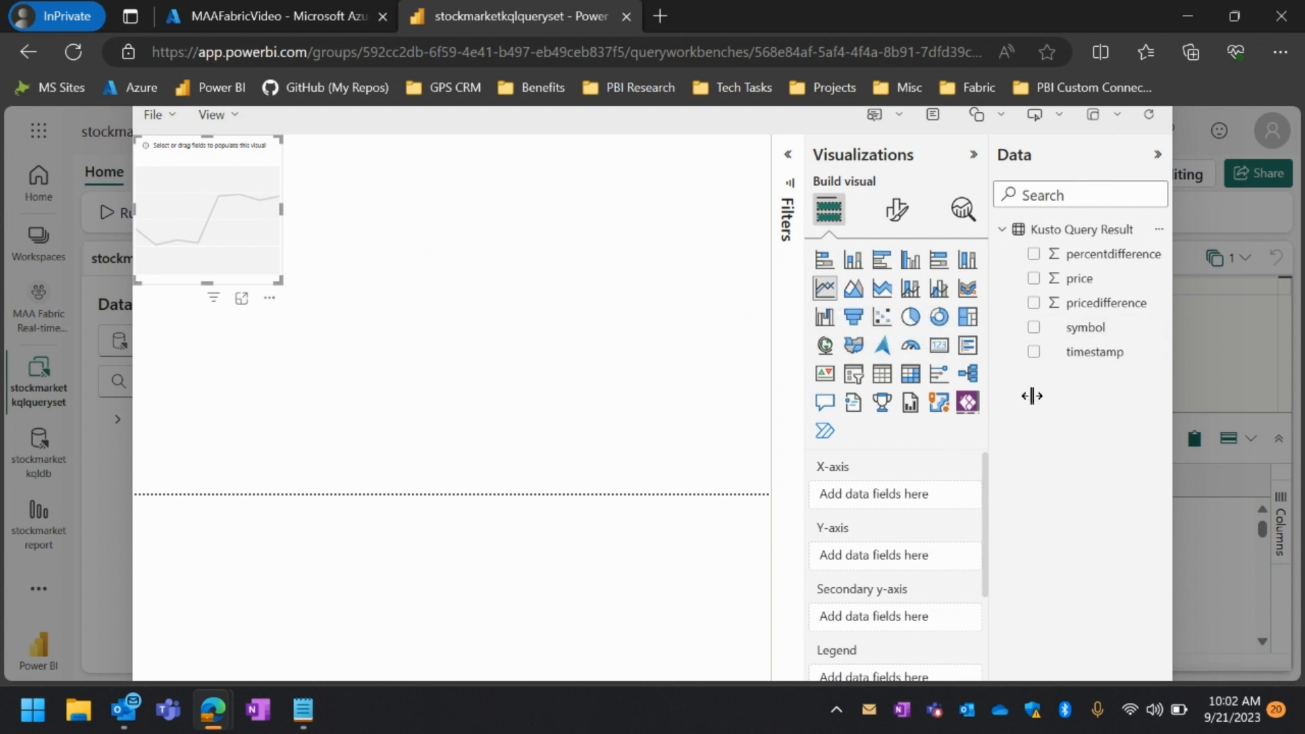
pyautogui.moveTo(1094, 359); pyautogui.dragTo(903, 503)
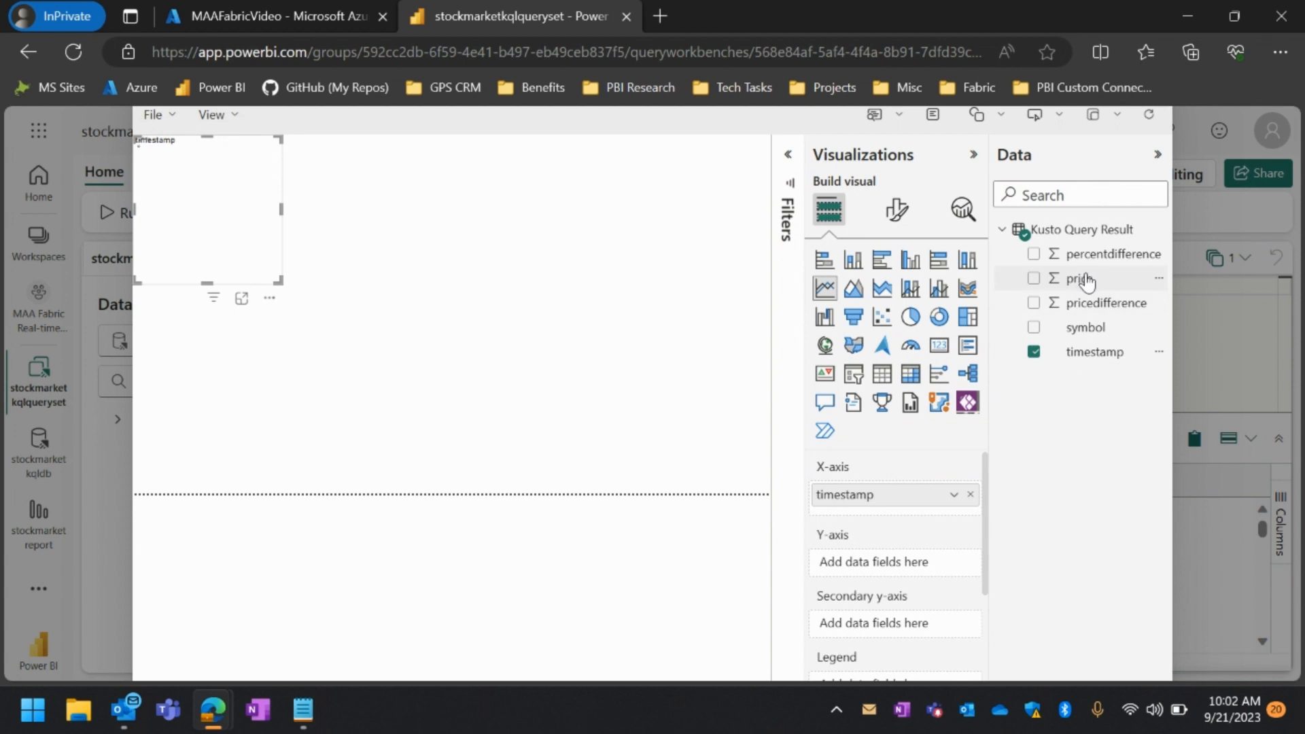
pyautogui.moveTo(1082, 278); pyautogui.dragTo(892, 564)
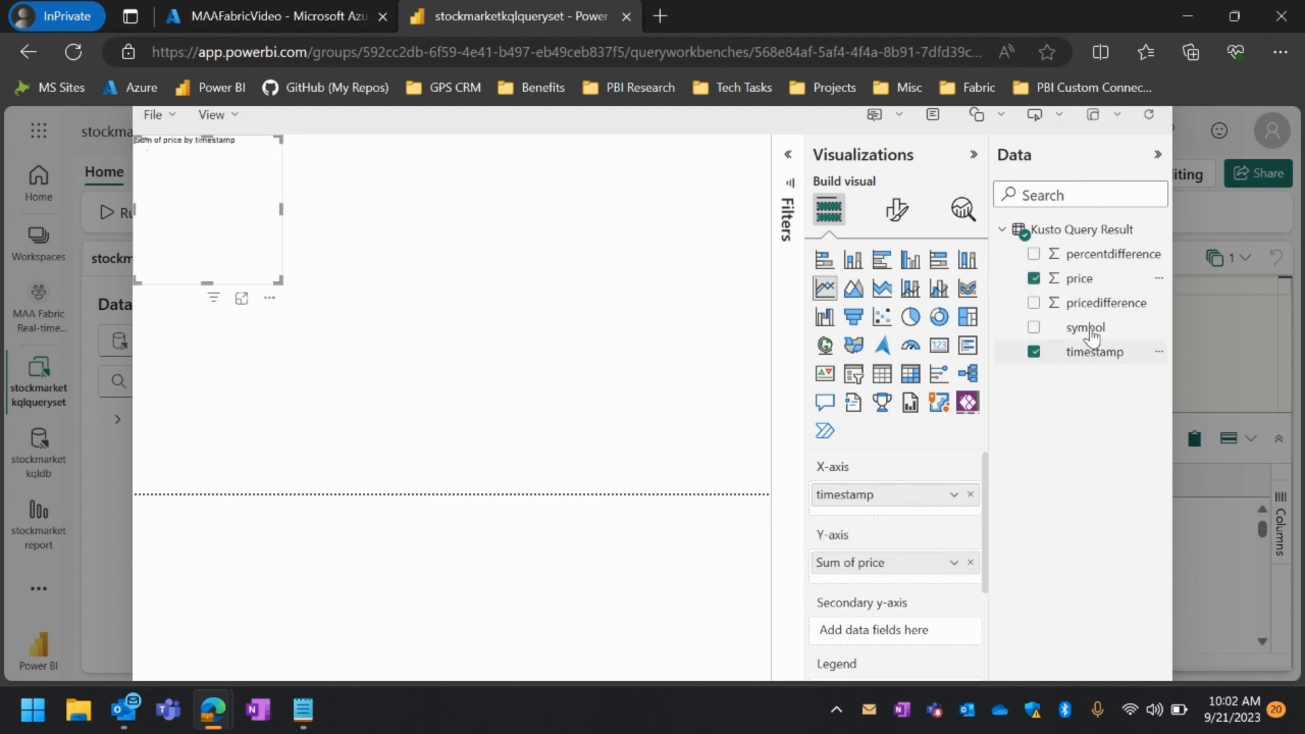
pyautogui.moveTo(1084, 327); pyautogui.dragTo(888, 585)
pyautogui.scroll(-2, 929, 548)
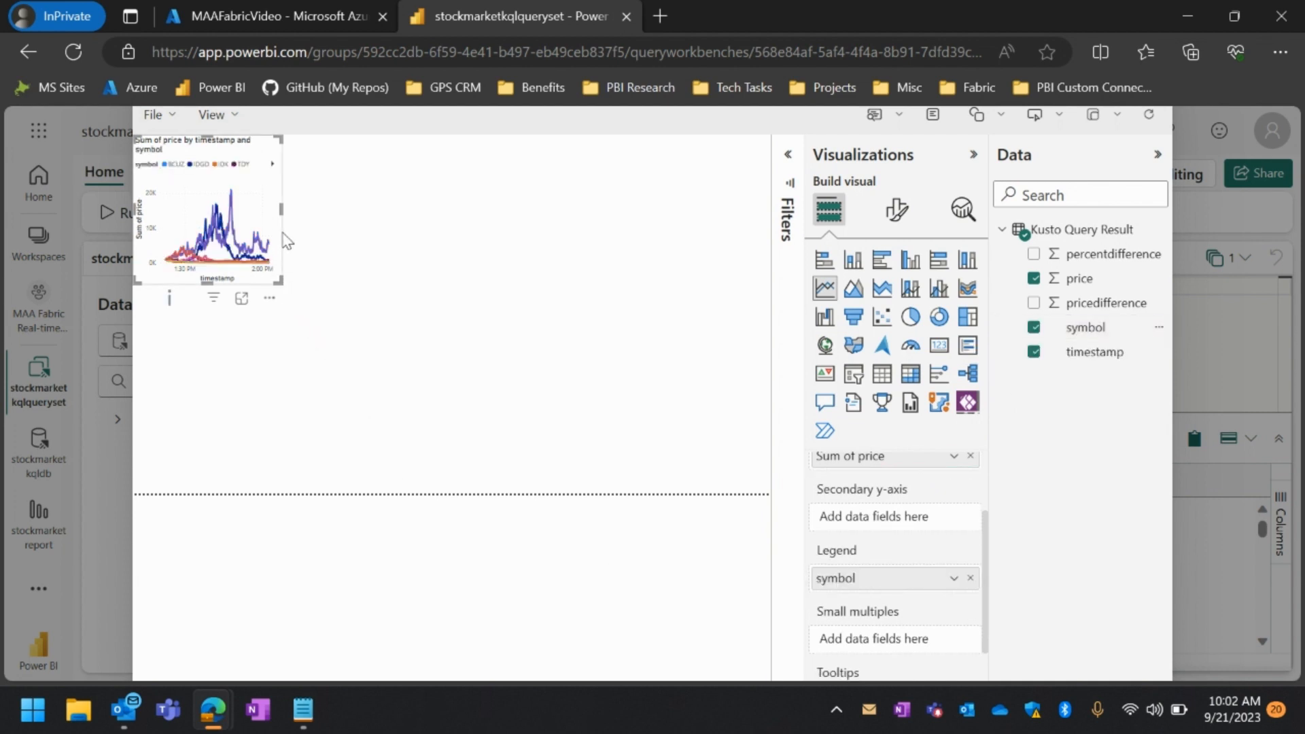
pyautogui.moveTo(279, 280); pyautogui.dragTo(768, 397)
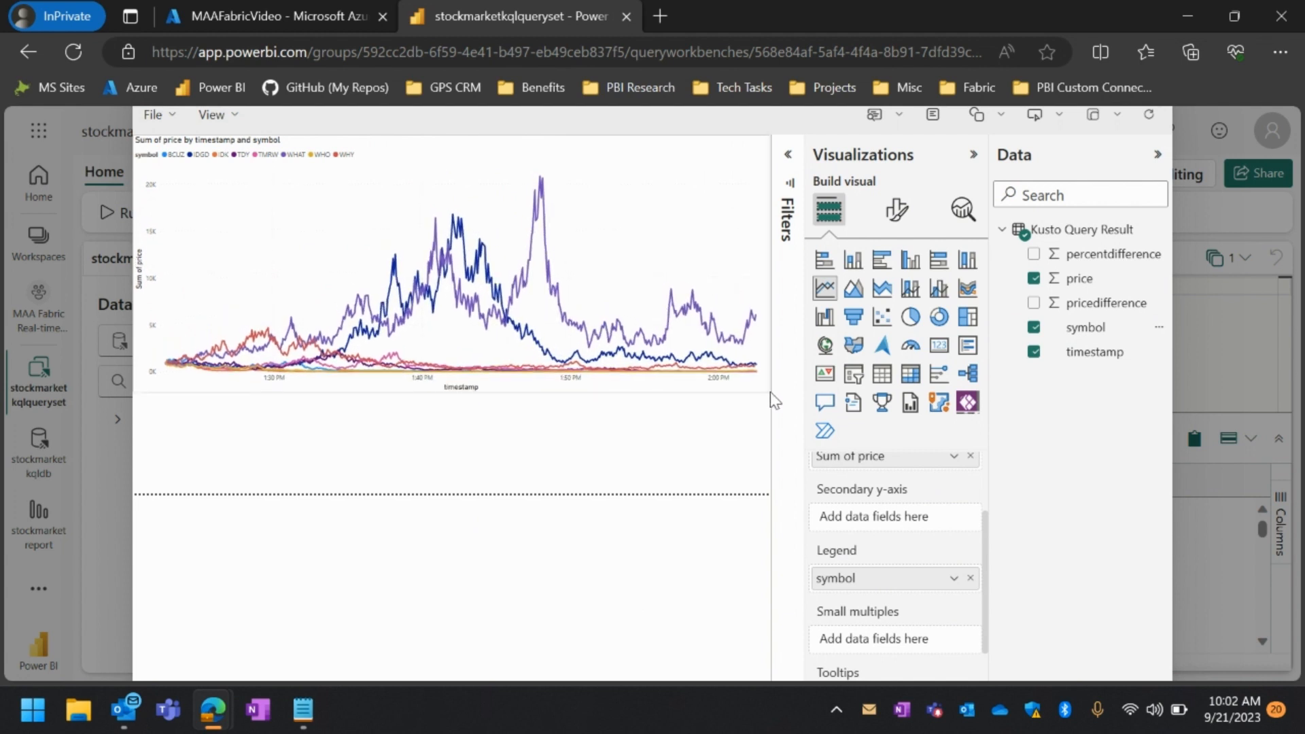
# Add a card showing the Count of symbol below the line chart, narrowed to about half the page width
pyautogui.click(607, 494)
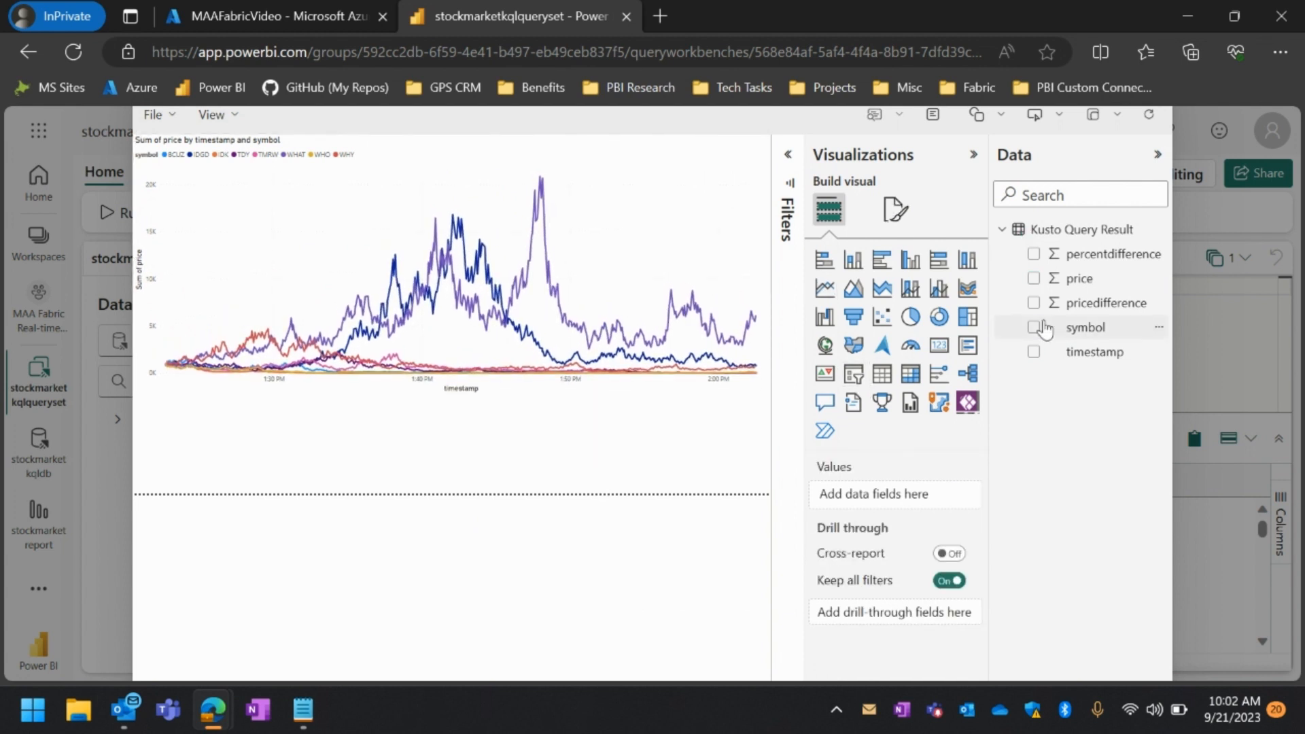
pyautogui.click(938, 347)
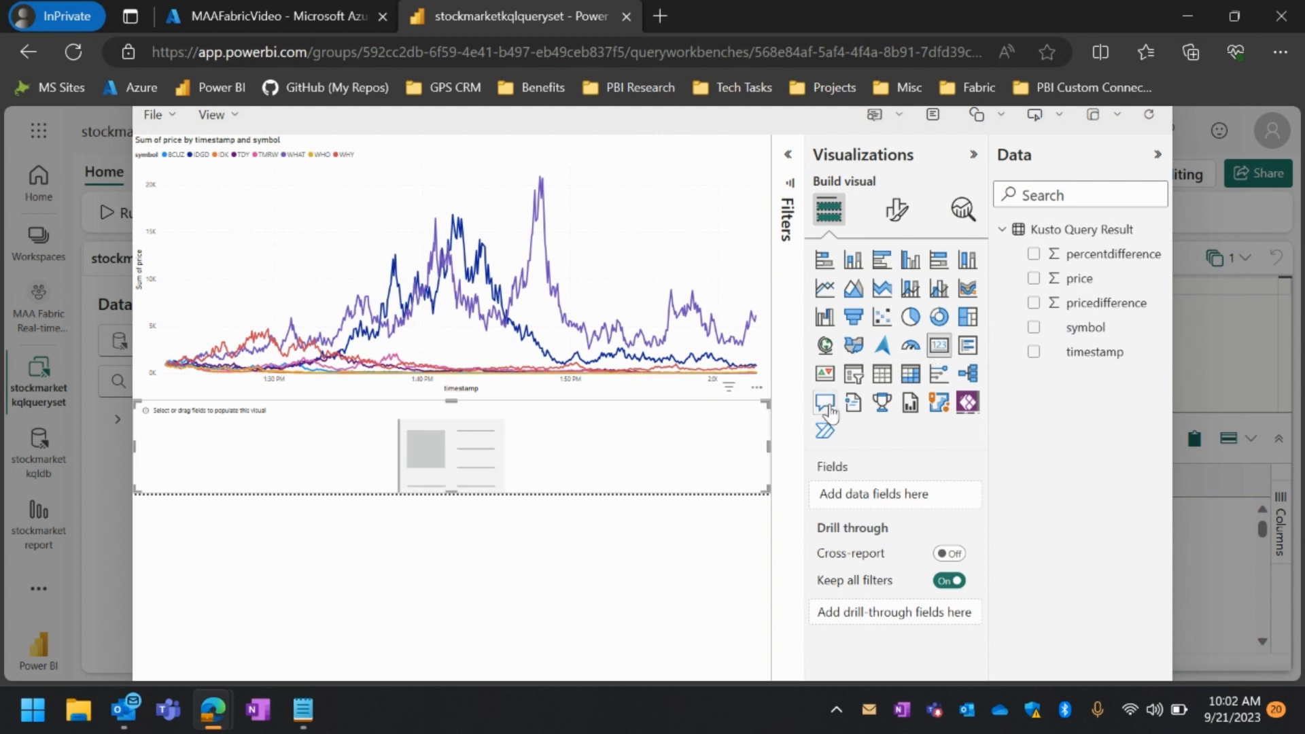
pyautogui.moveTo(767, 445); pyautogui.dragTo(447, 446)
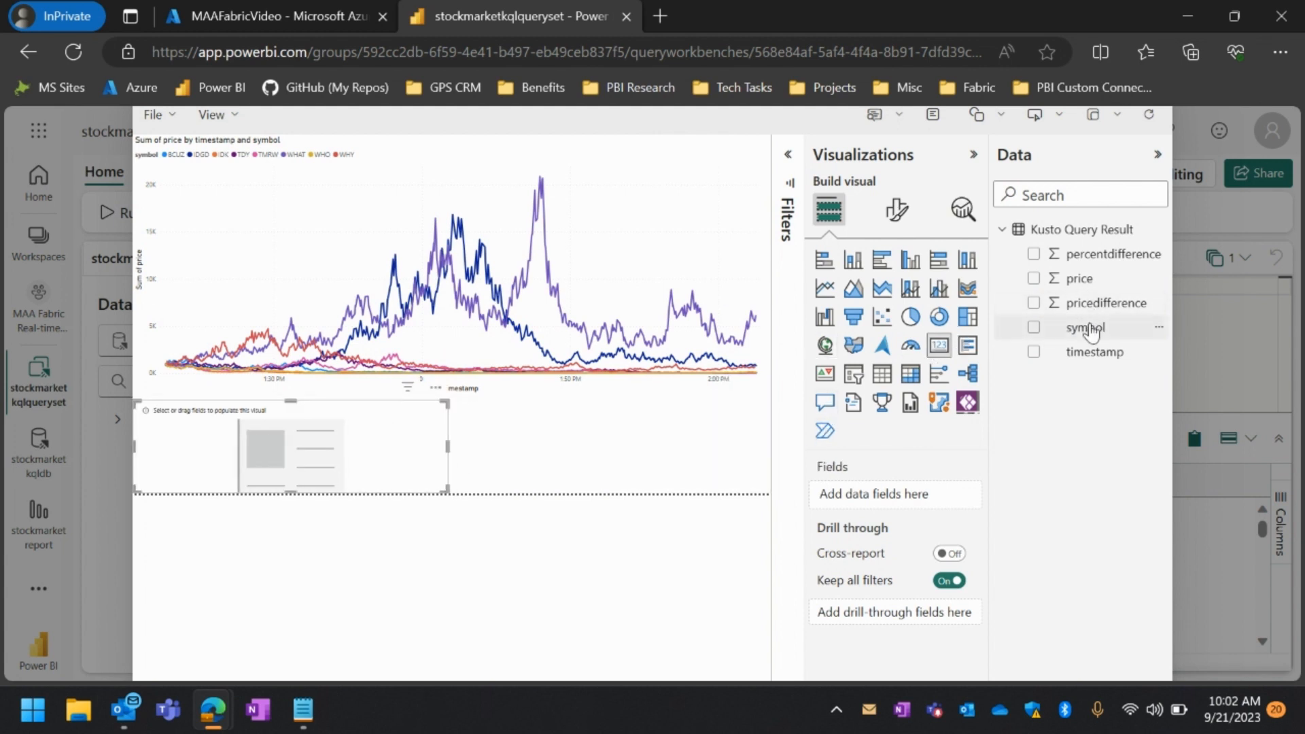
pyautogui.moveTo(1093, 326); pyautogui.dragTo(918, 501)
pyautogui.click(950, 500)
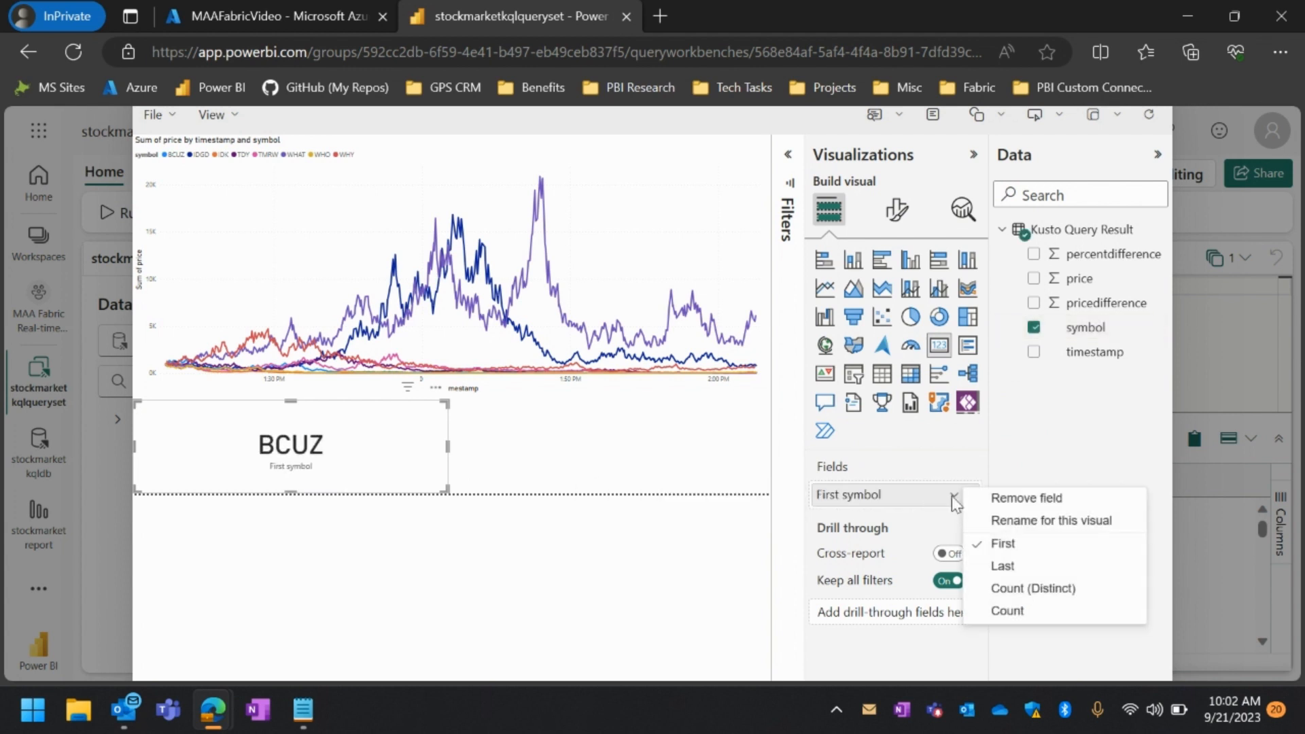
pyautogui.click(1001, 612)
# Set the display units of the Count of symbol card's callout value to None
pyautogui.click(898, 210)
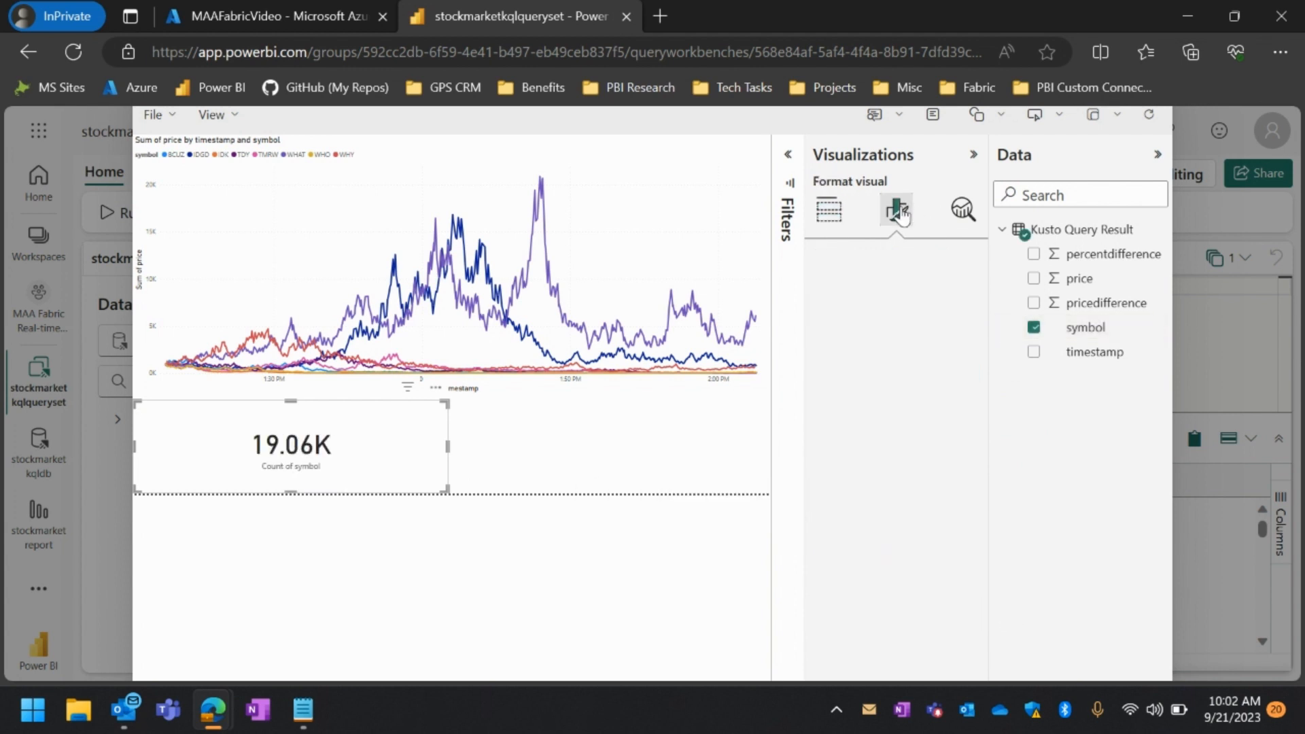
pyautogui.click(867, 351)
pyautogui.click(895, 559)
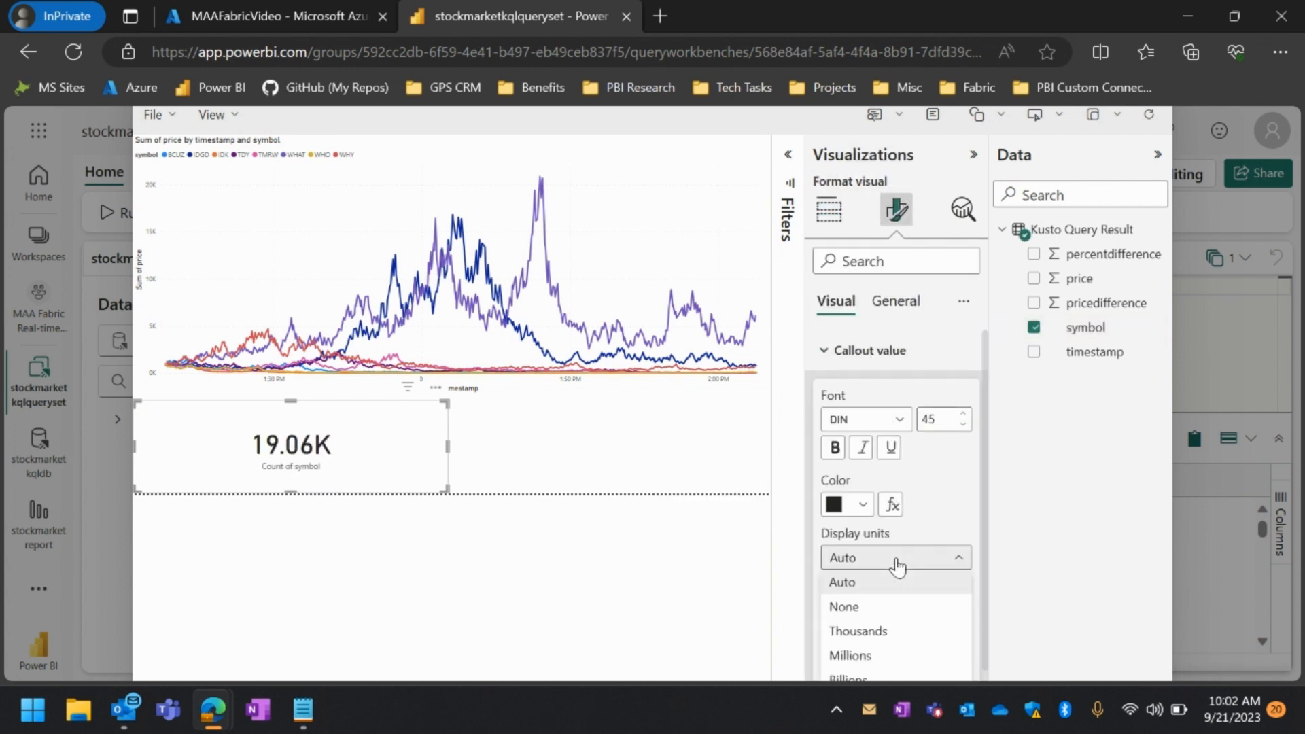
pyautogui.click(859, 600)
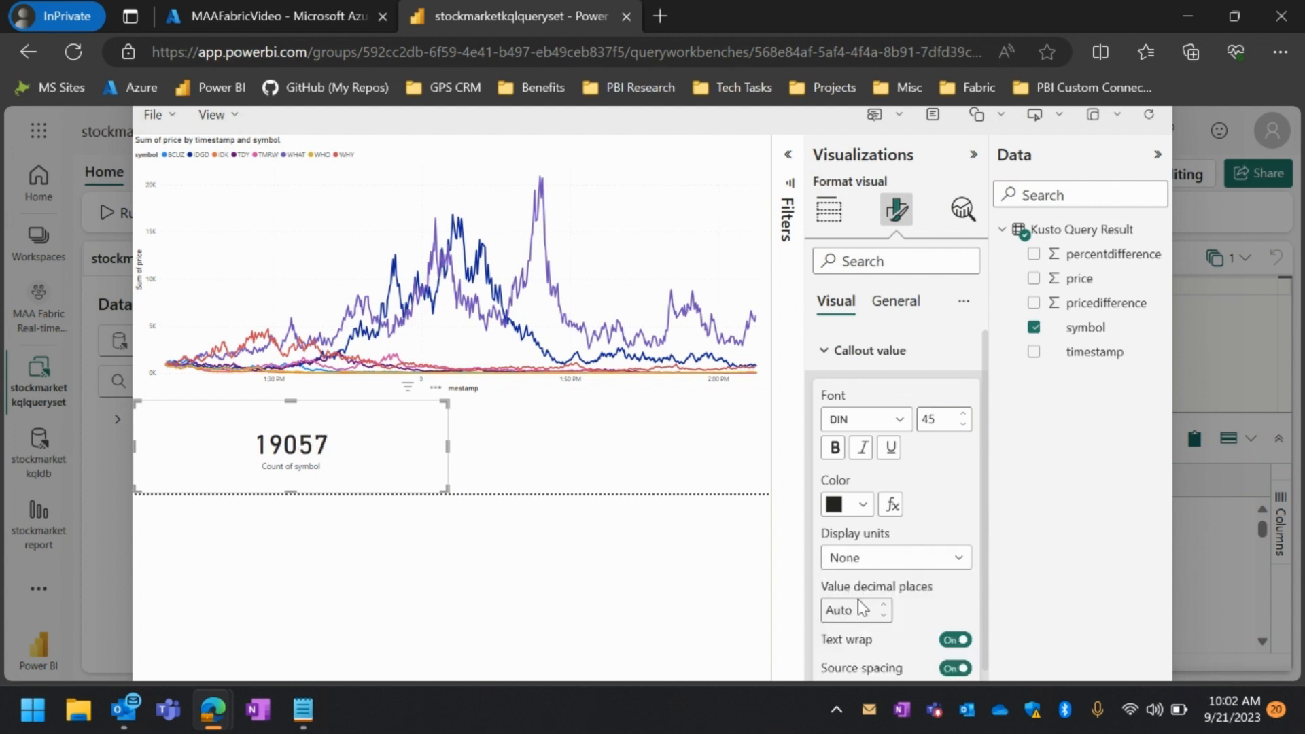
pyautogui.click(828, 211)
pyautogui.click(651, 443)
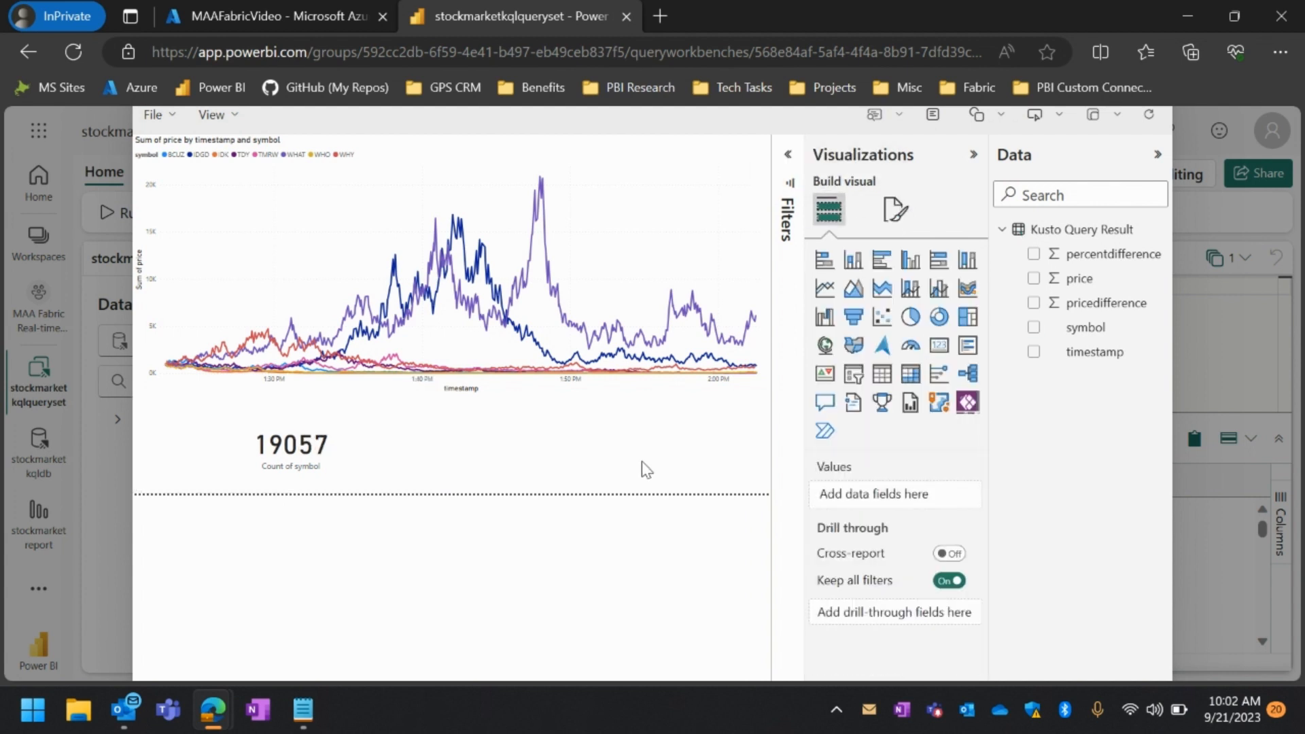
# Save the report as stockmarketreport in the MAA Fabric Real-time Analytics Demo workspace
pyautogui.click(158, 115)
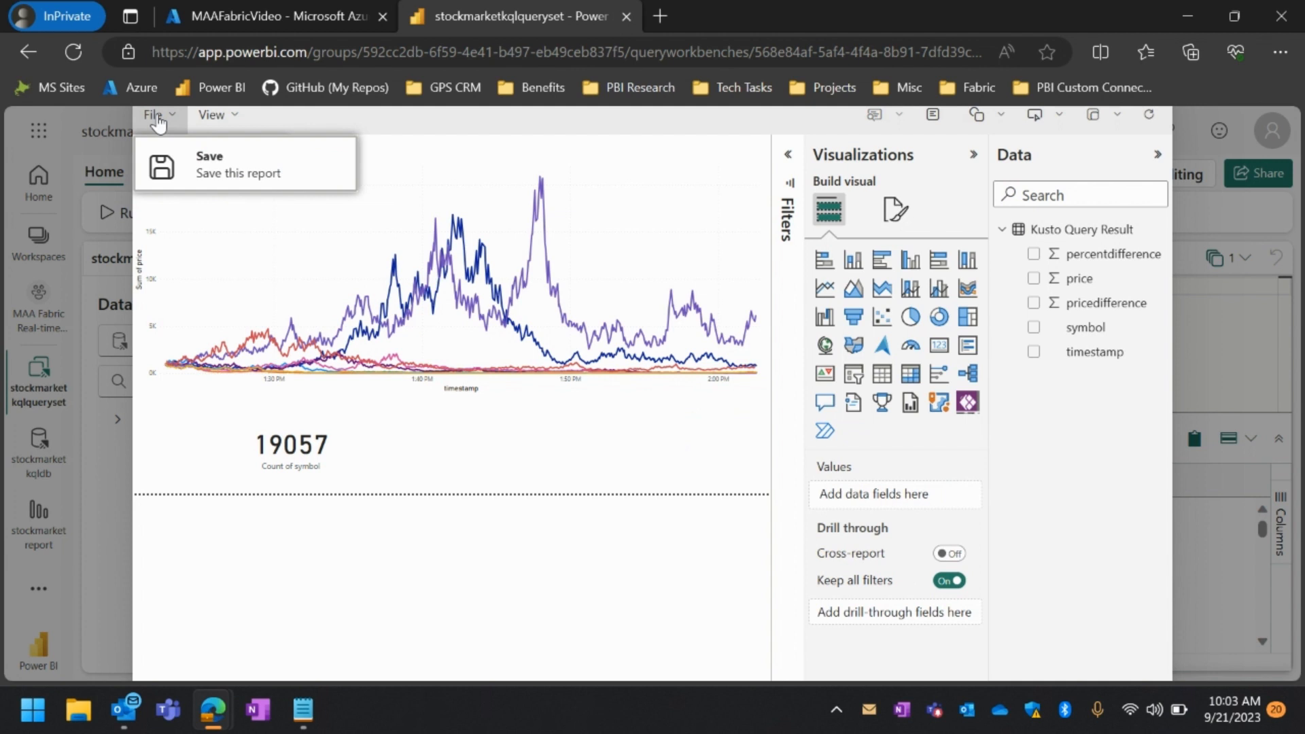
pyautogui.click(179, 165)
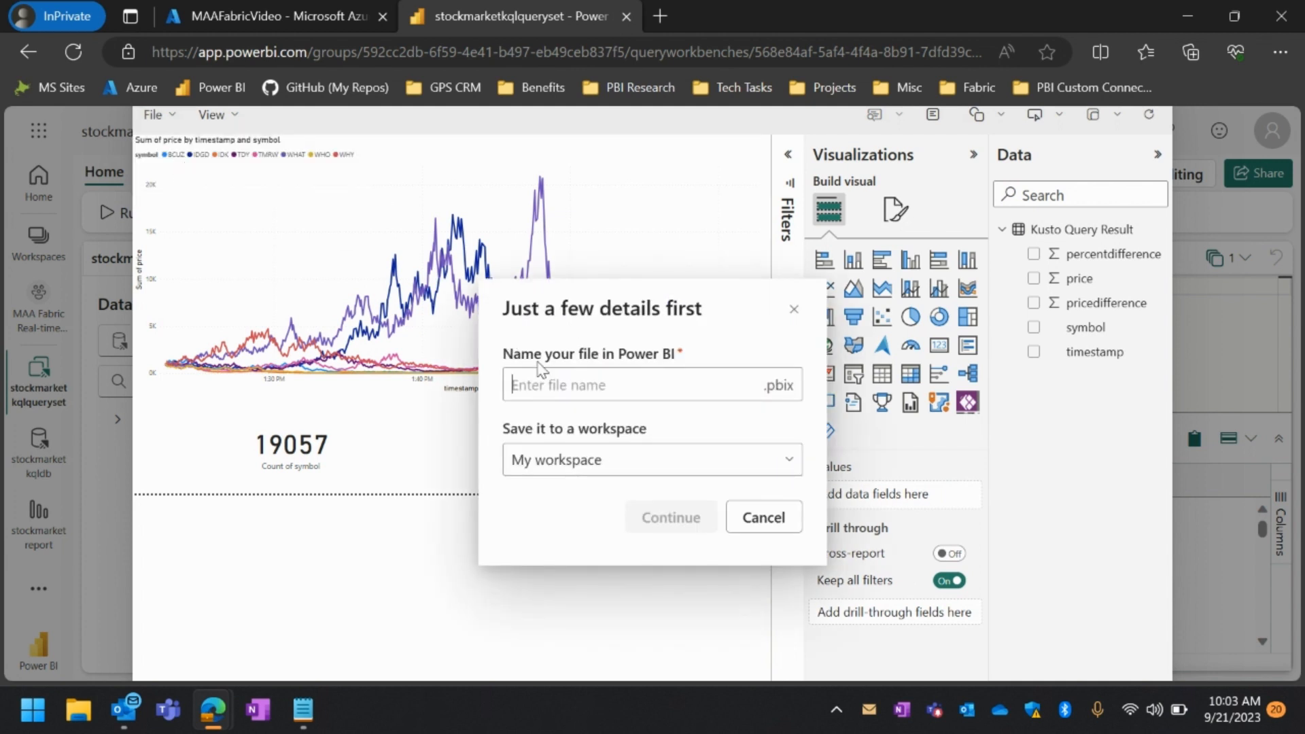
pyautogui.write('stockmarketreport')
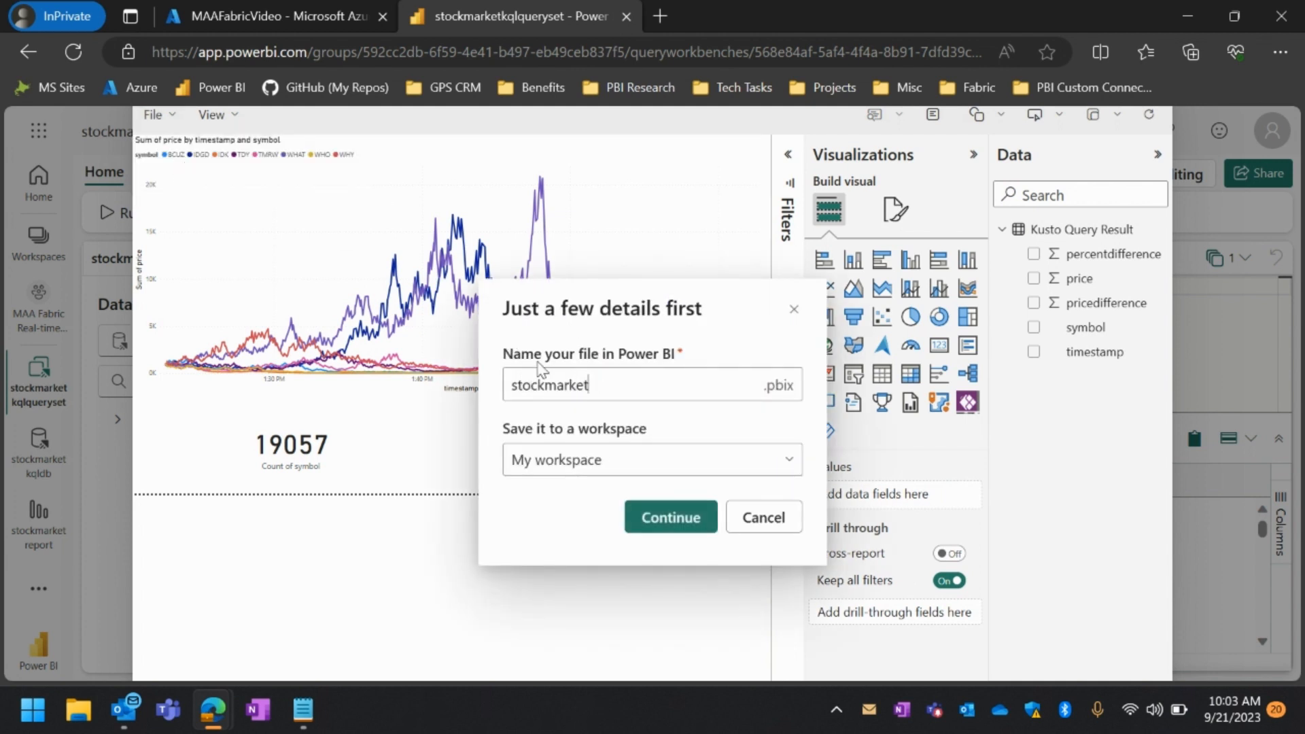
pyautogui.click(666, 462)
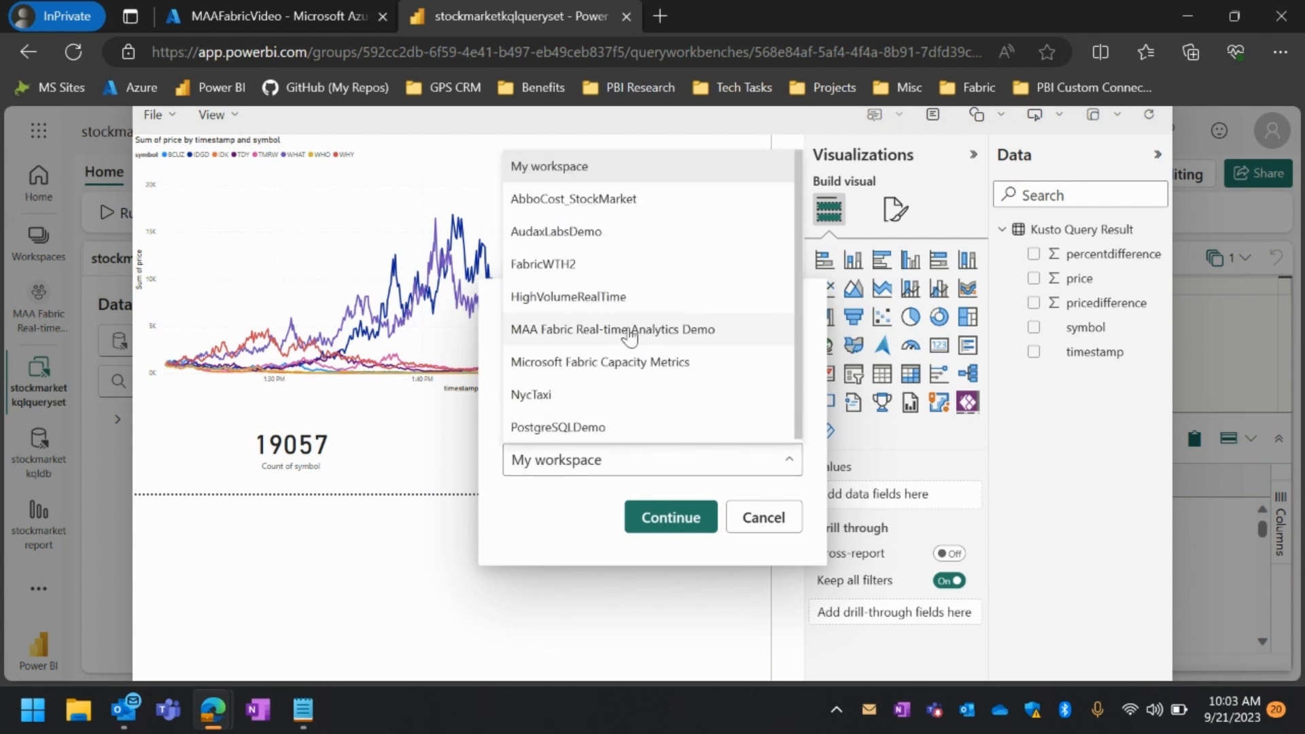
pyautogui.click(598, 329)
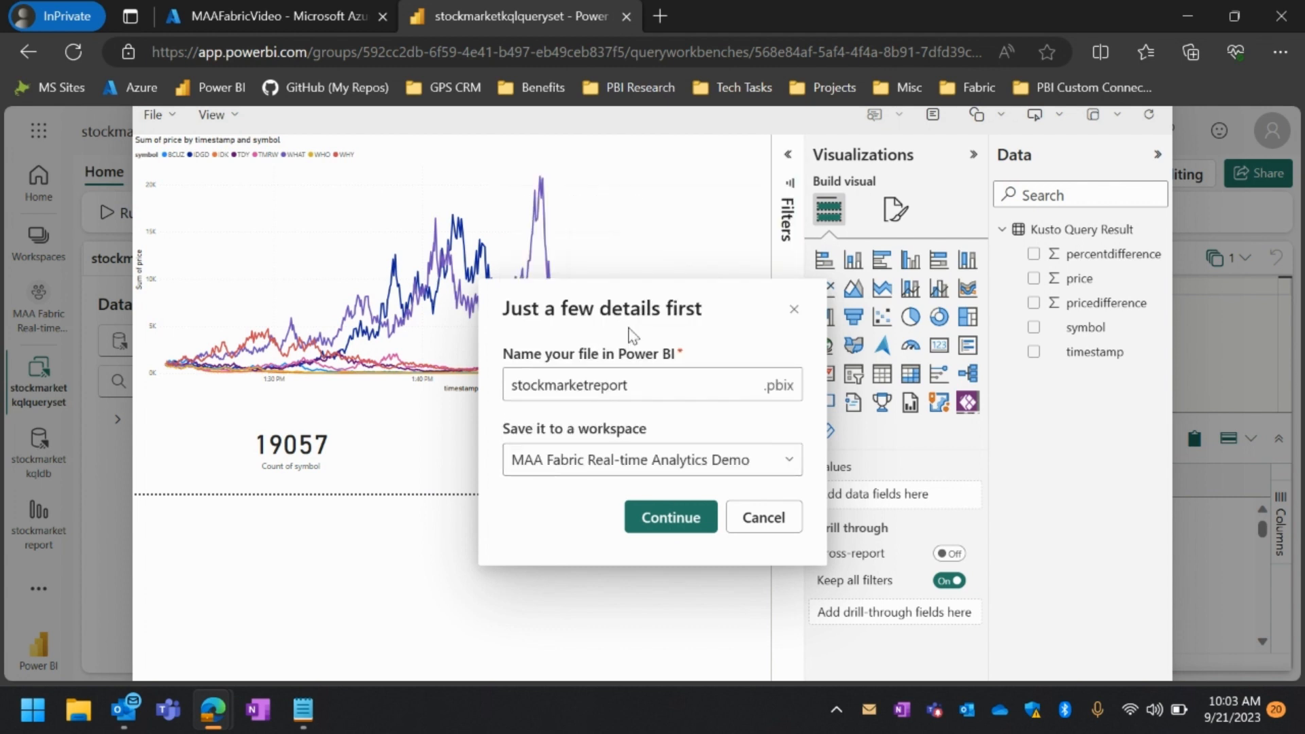
pyautogui.click(671, 518)
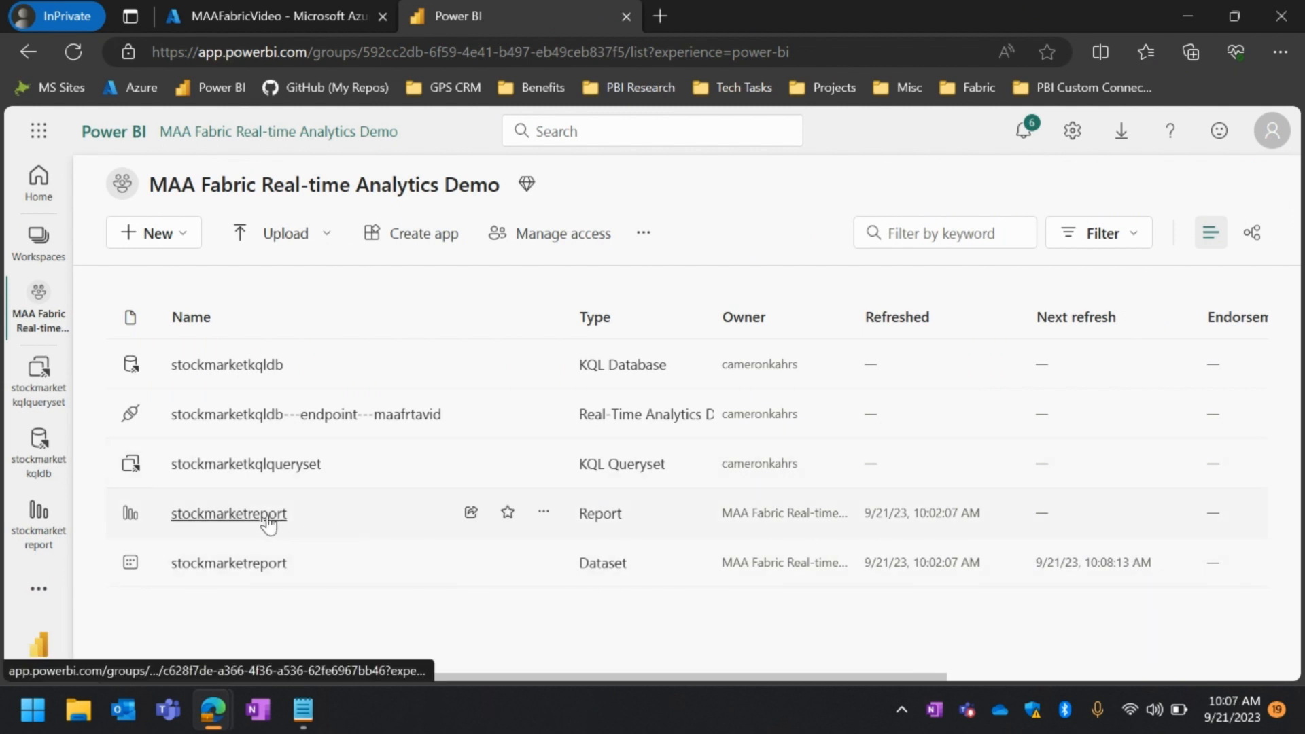
# Open the stockmarketreport report from the workspace for editing and select its line chart
pyautogui.click(228, 514)
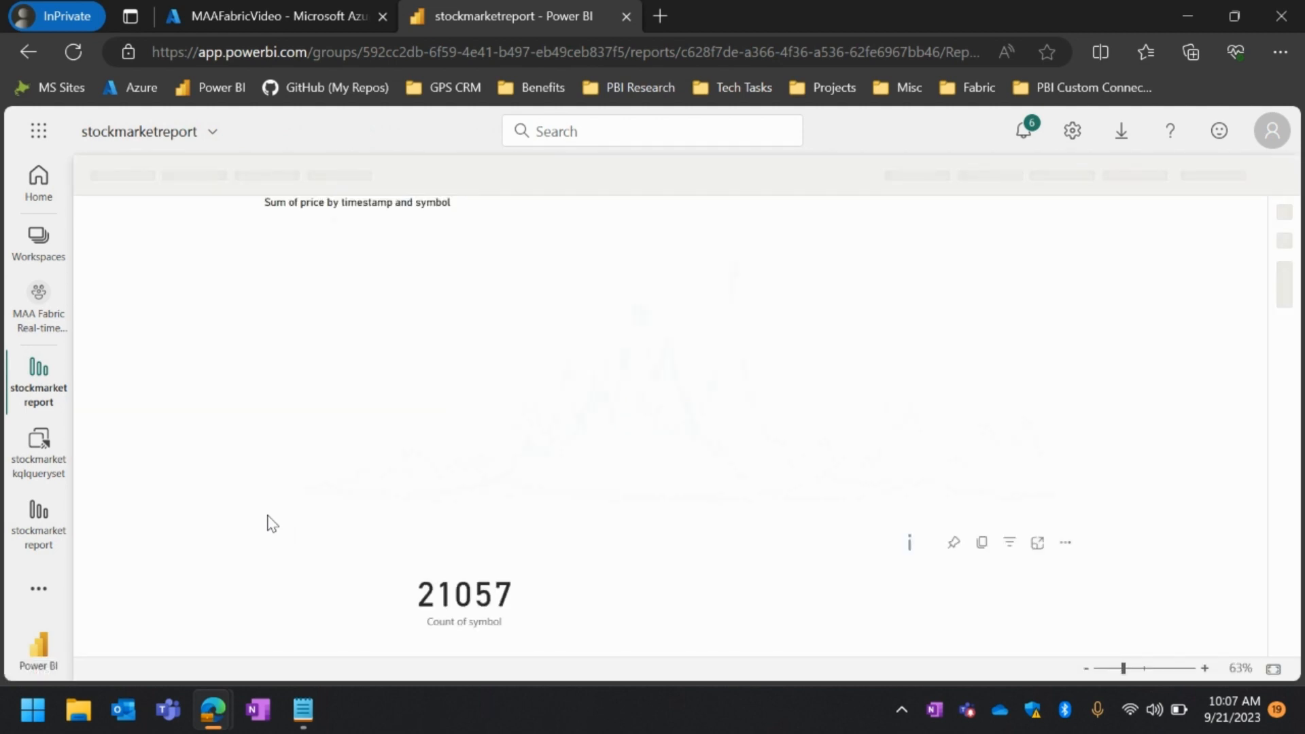
pyautogui.click(613, 176)
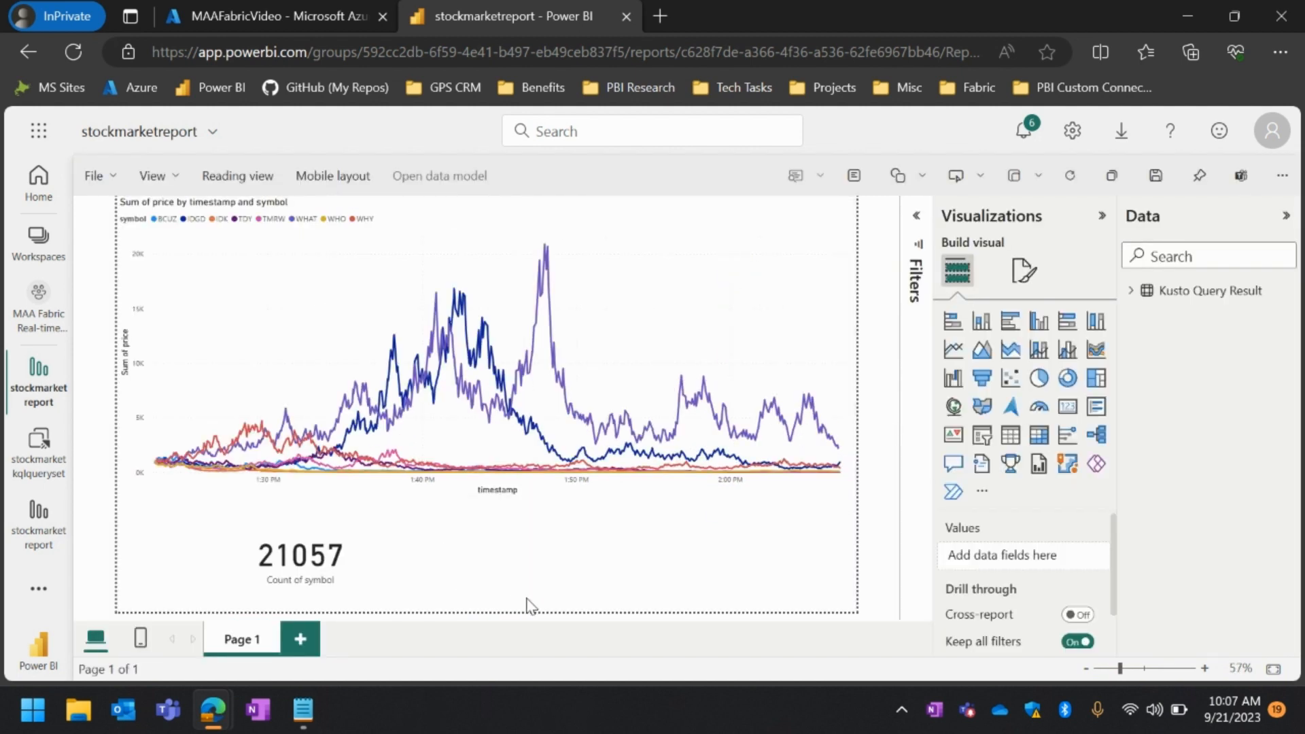
pyautogui.click(697, 328)
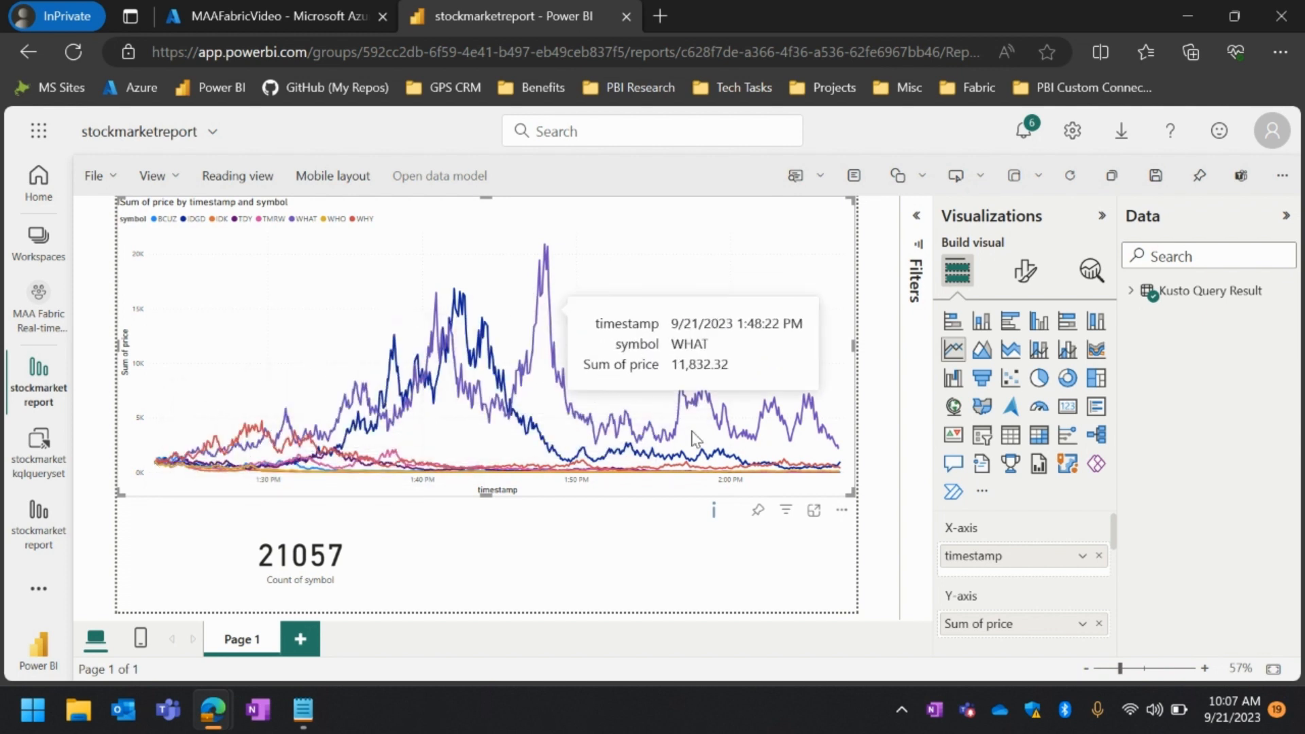
# Apply a relative time filter on timestamp to the line chart, showing values in the last 1 minutes
pyautogui.click(915, 222)
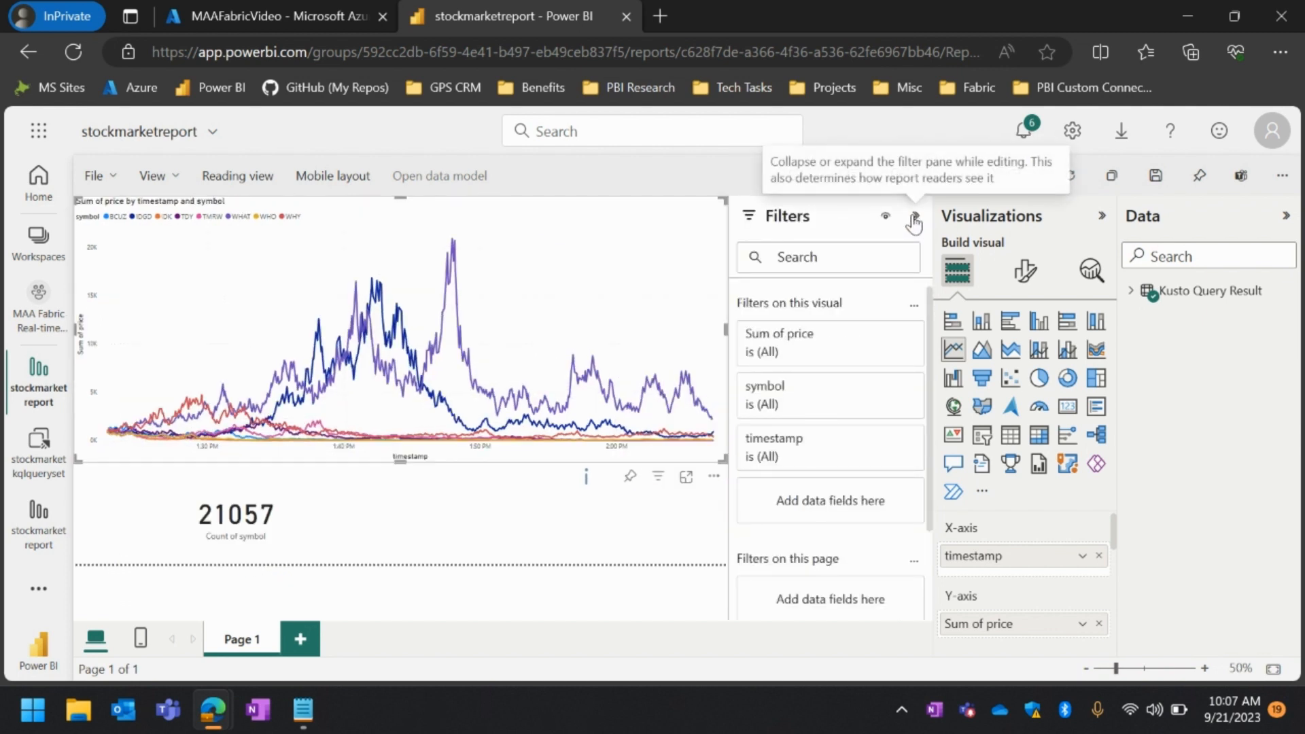
pyautogui.click(825, 458)
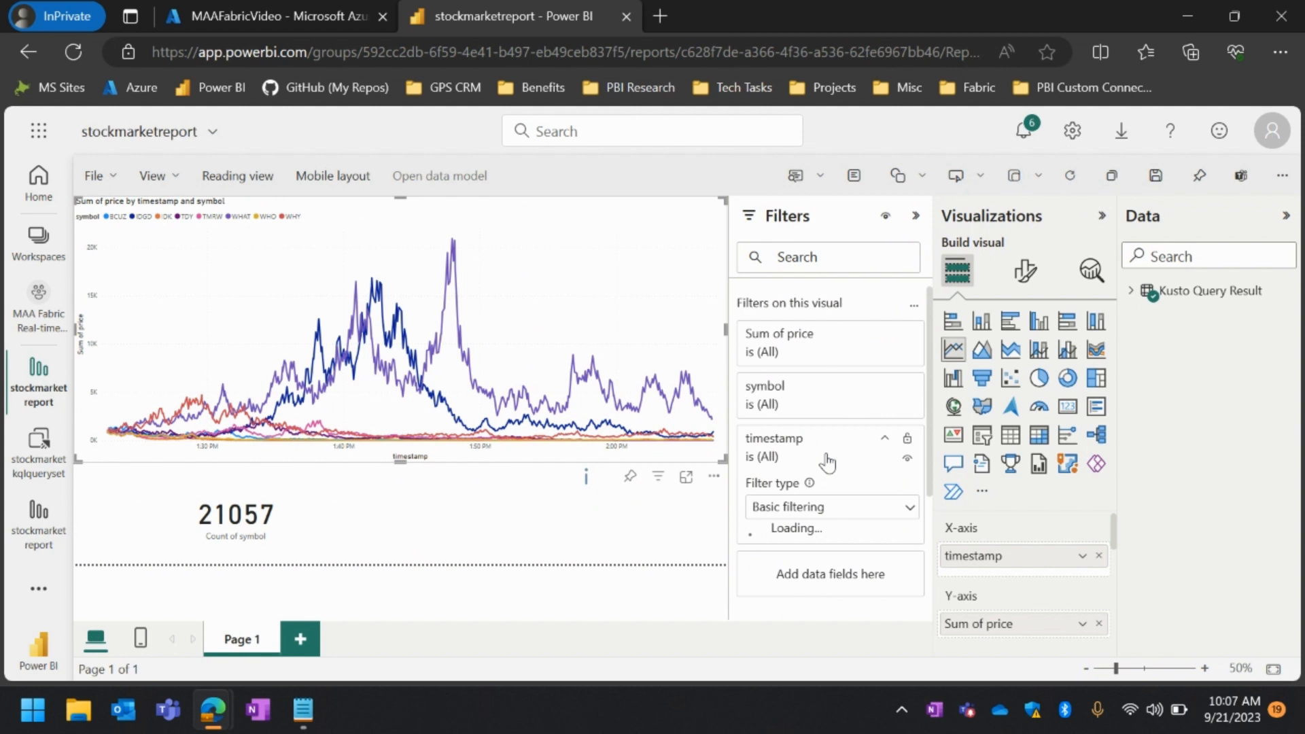
pyautogui.click(822, 511)
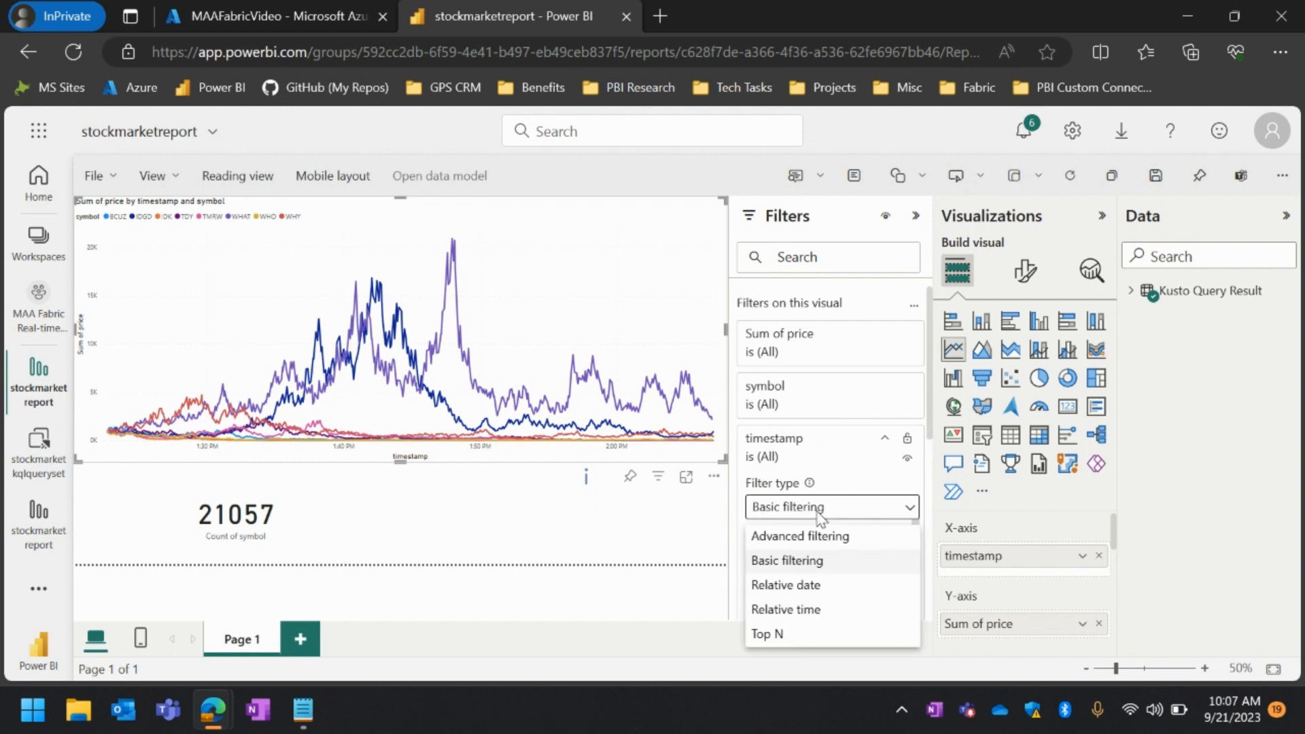
pyautogui.click(788, 609)
pyautogui.click(807, 586)
pyautogui.write('1')
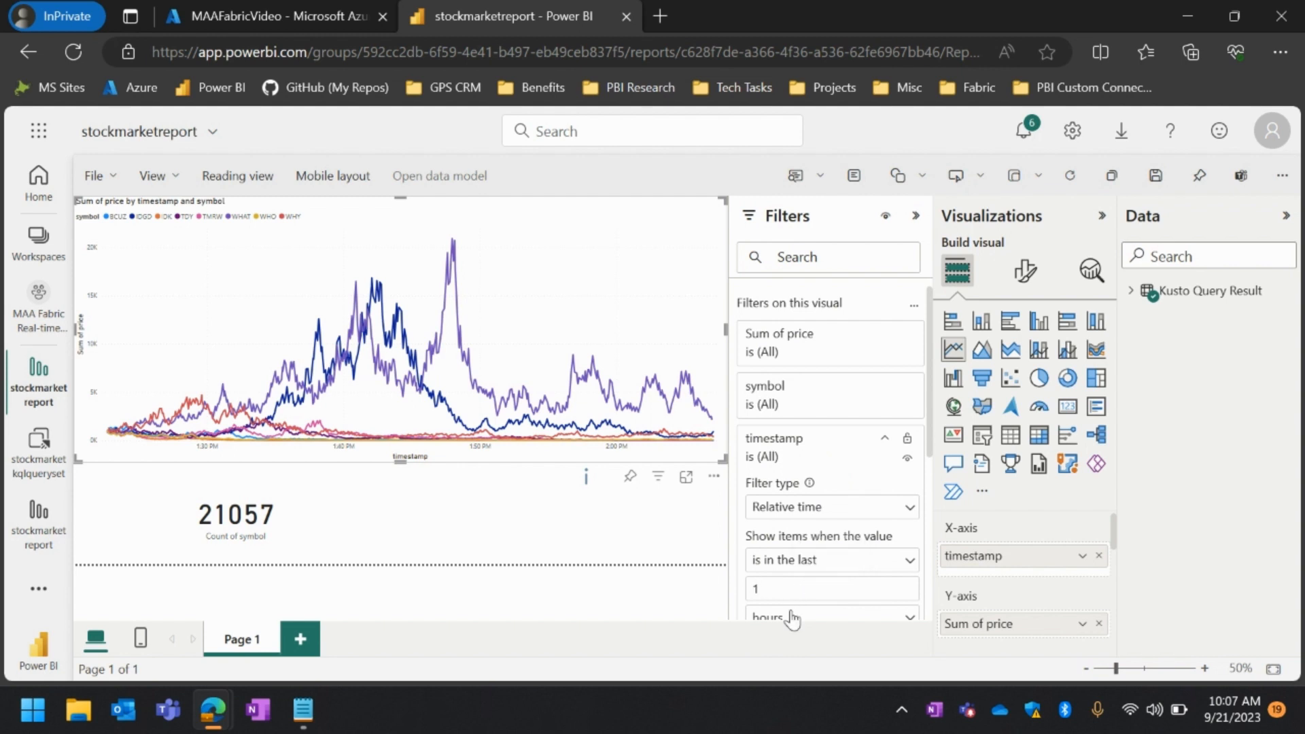
pyautogui.click(788, 615)
pyautogui.click(794, 560)
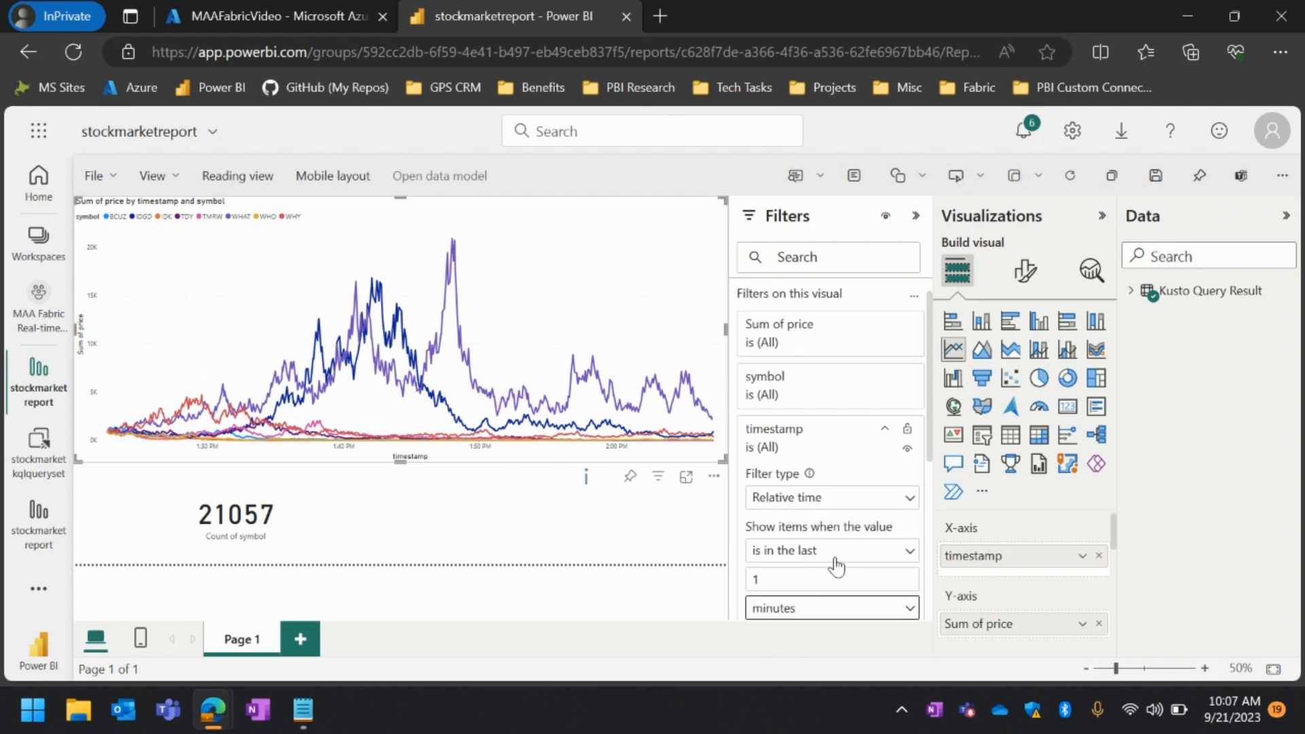
pyautogui.scroll(-3, 836, 562)
pyautogui.click(887, 442)
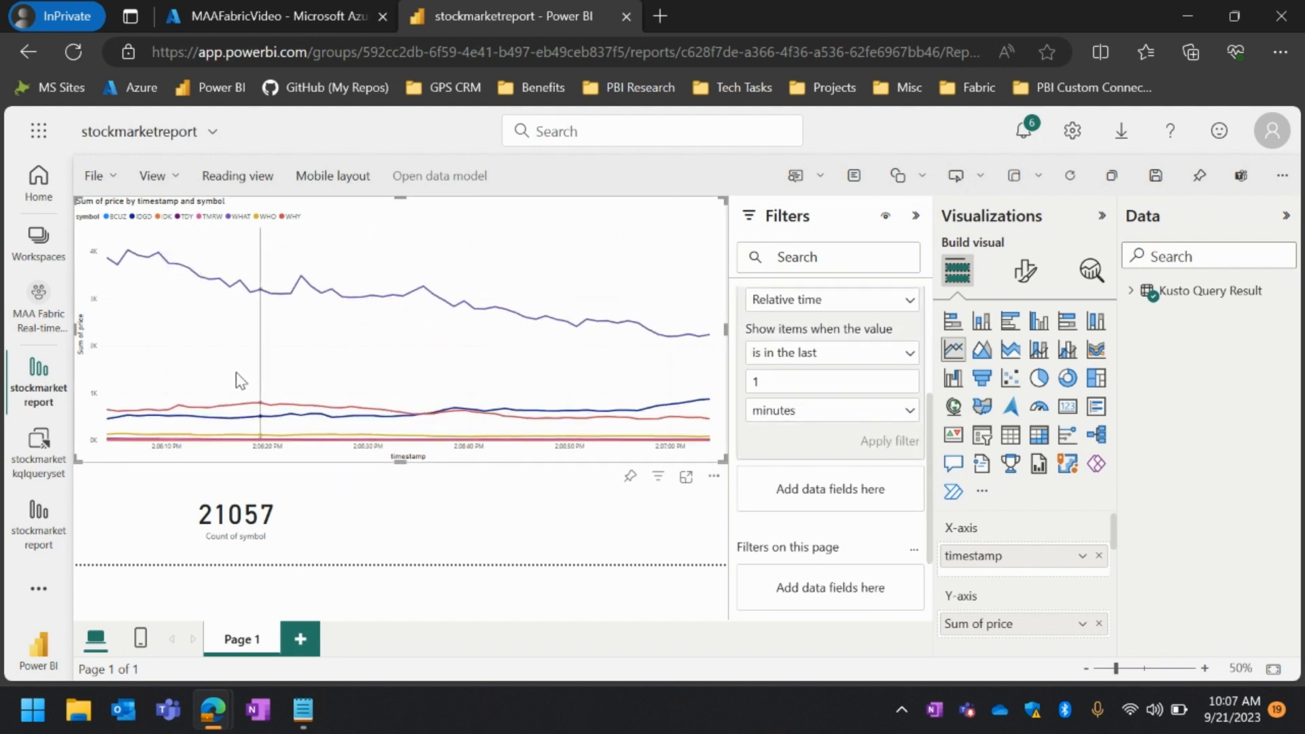
# Deselect the line chart and collapse the filters to widen the canvas
pyautogui.moveTo(322, 408)
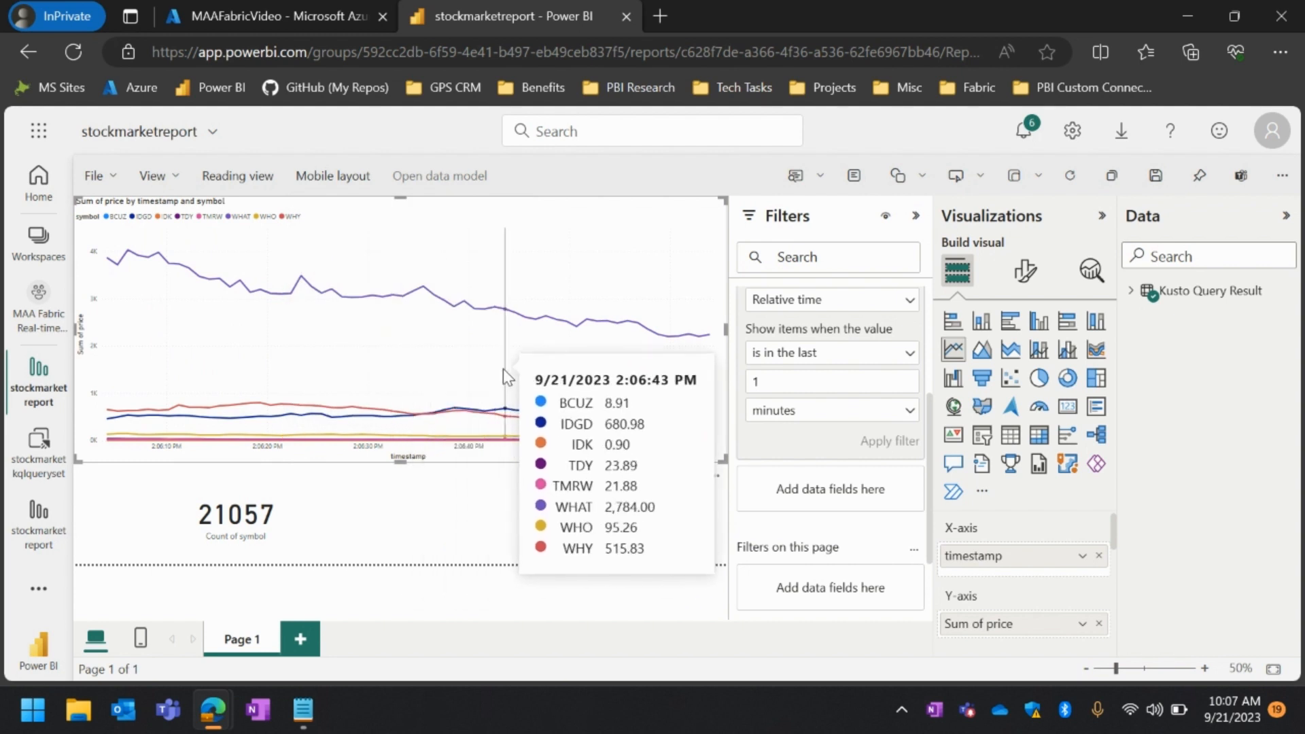
pyautogui.click(438, 542)
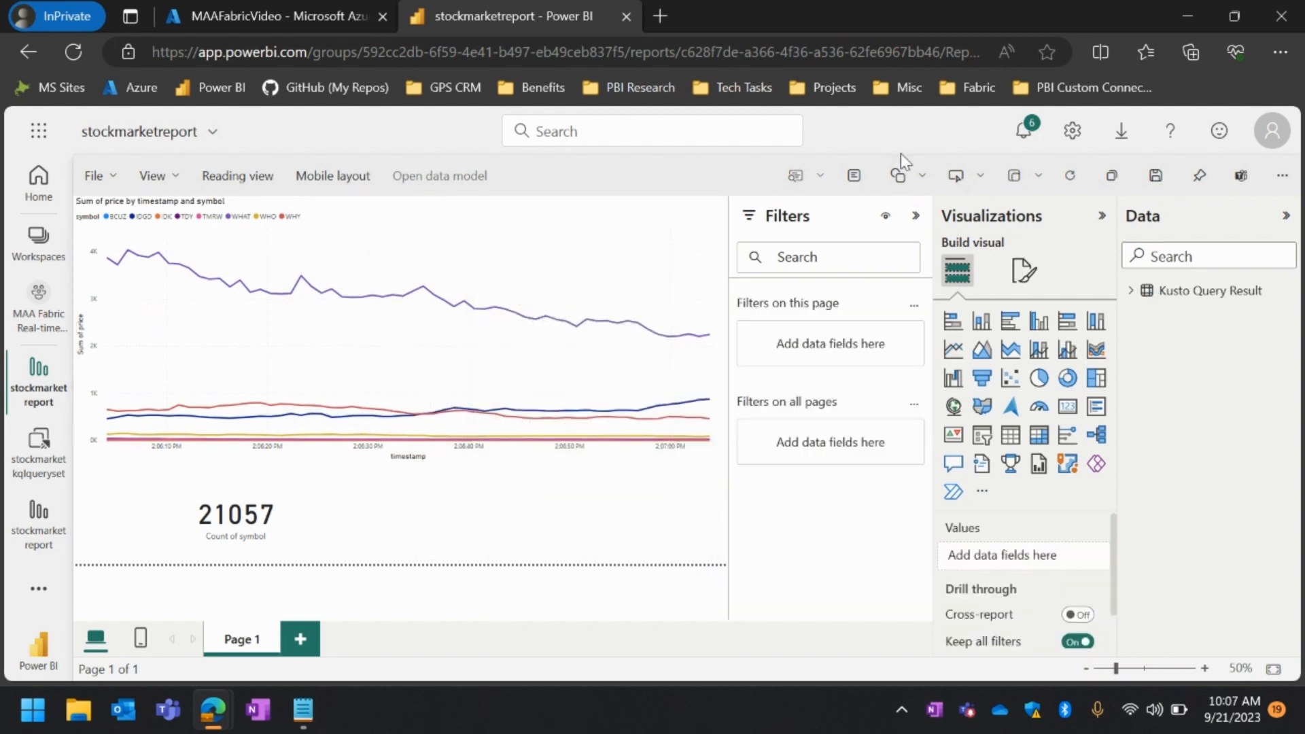
pyautogui.click(915, 216)
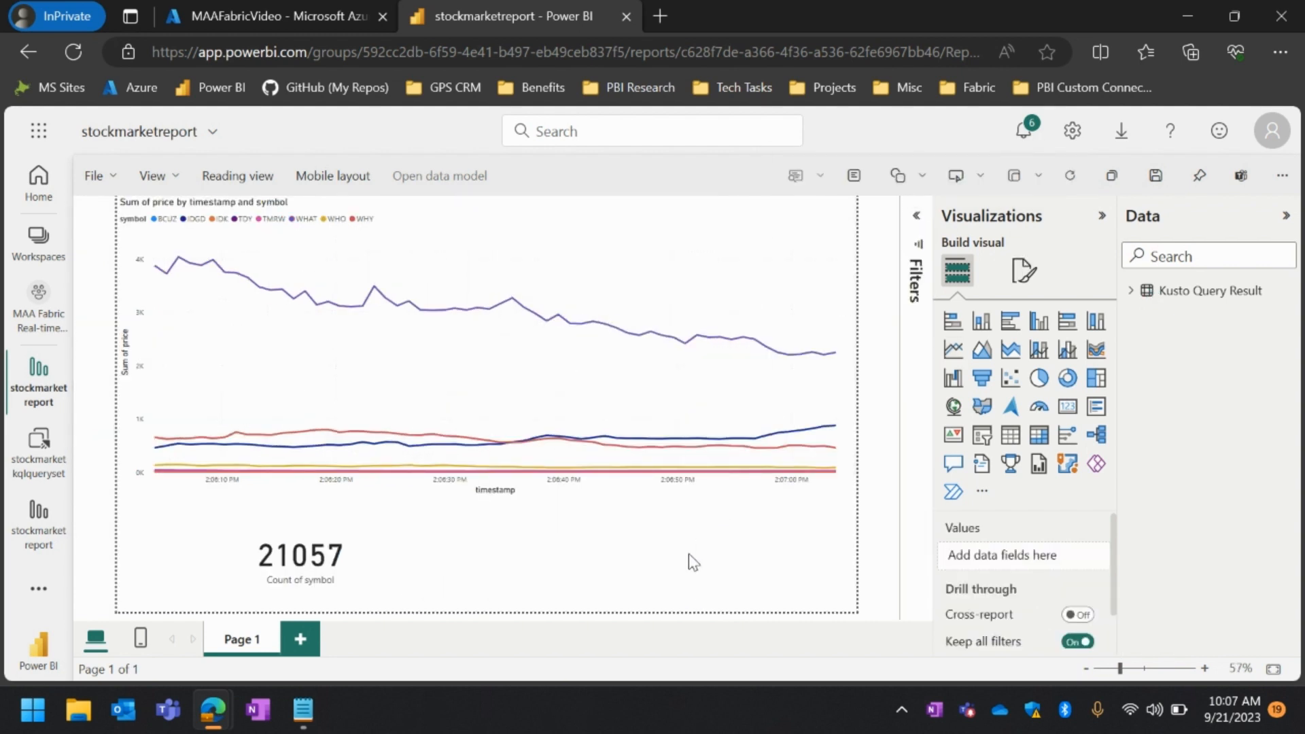
# Turn on page refresh for the report page with the Auto page refresh type
pyautogui.click(1023, 272)
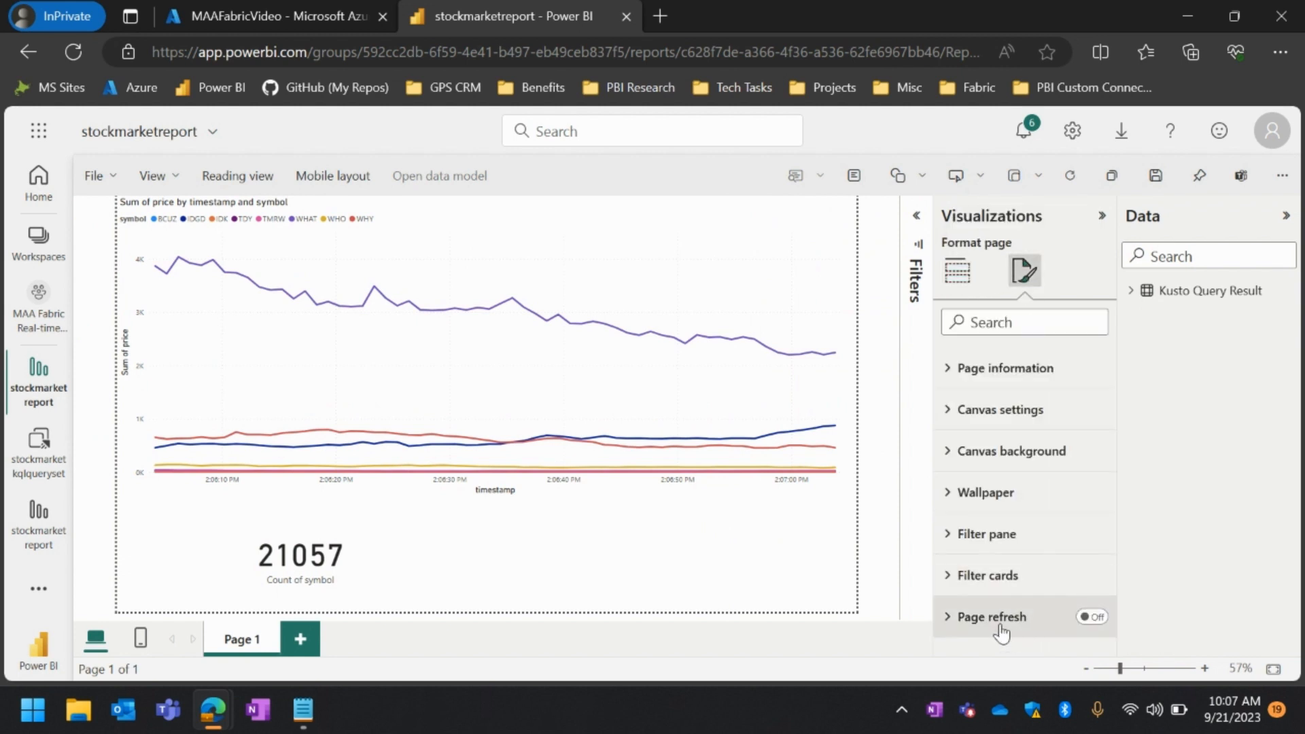
pyautogui.moveTo(835, 362)
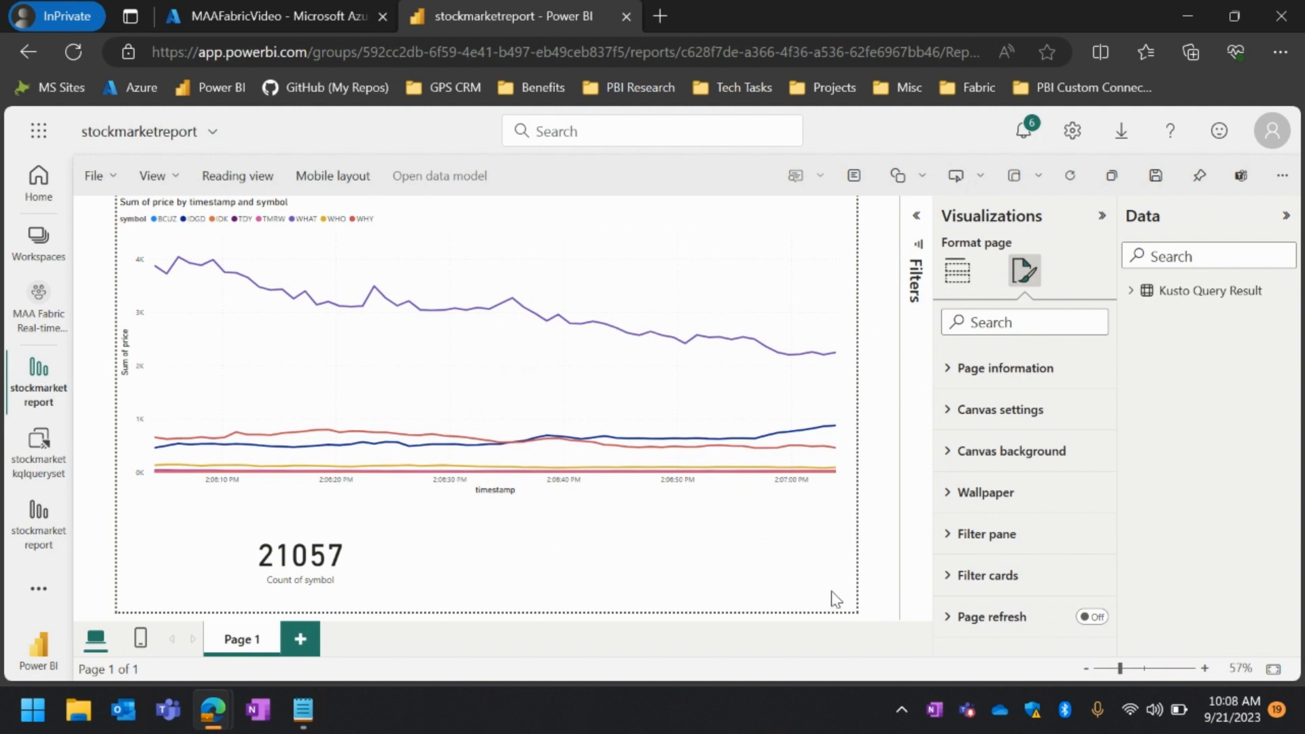
pyautogui.click(970, 616)
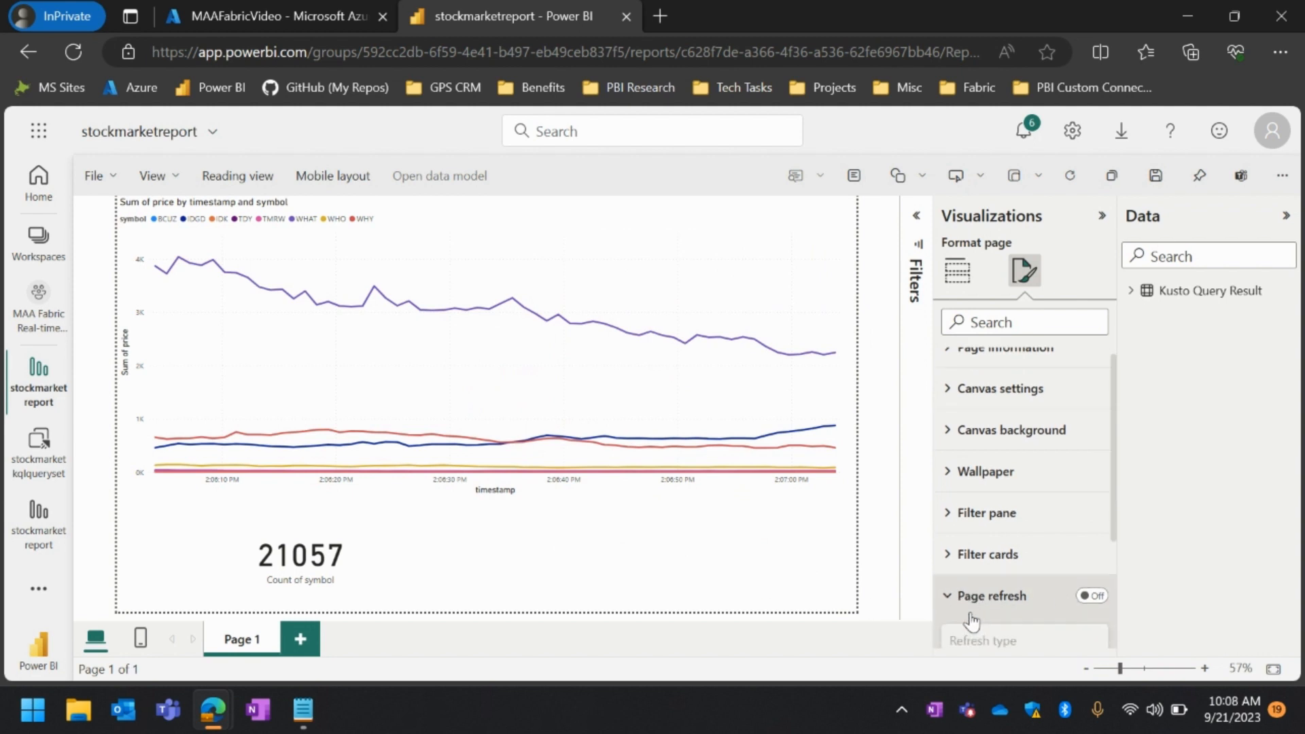
pyautogui.scroll(-3, 971, 615)
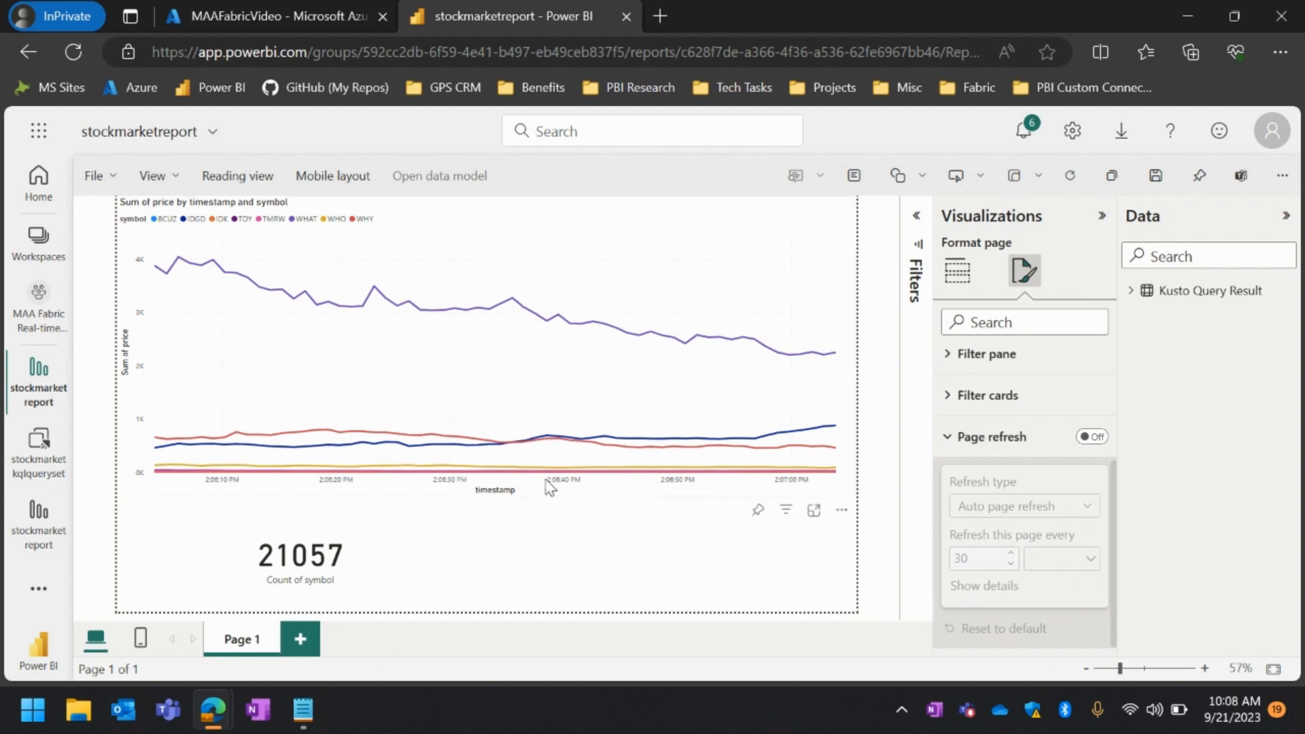
pyautogui.click(1081, 437)
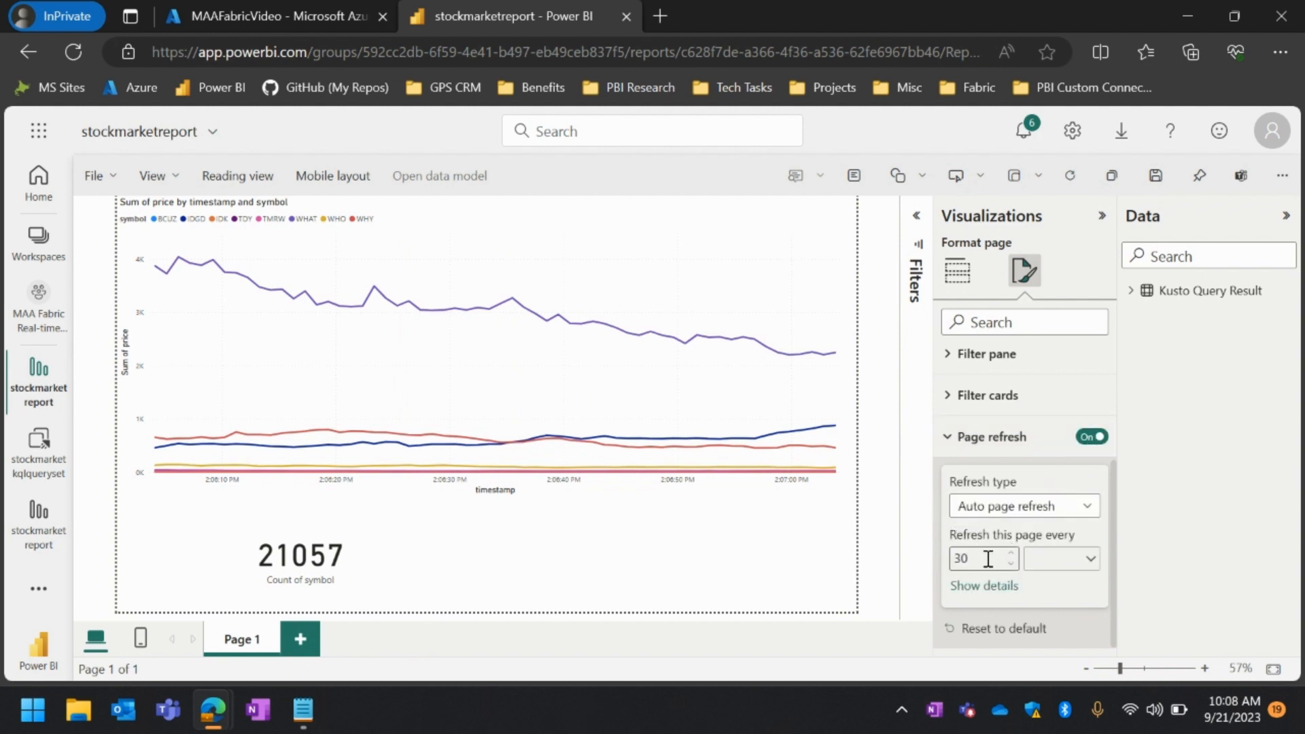
# Set the page to refresh every 1 second and show the refresh details
pyautogui.moveTo(991, 558); pyautogui.dragTo(951, 558)
pyautogui.press('BackSpace')
pyautogui.write('1')
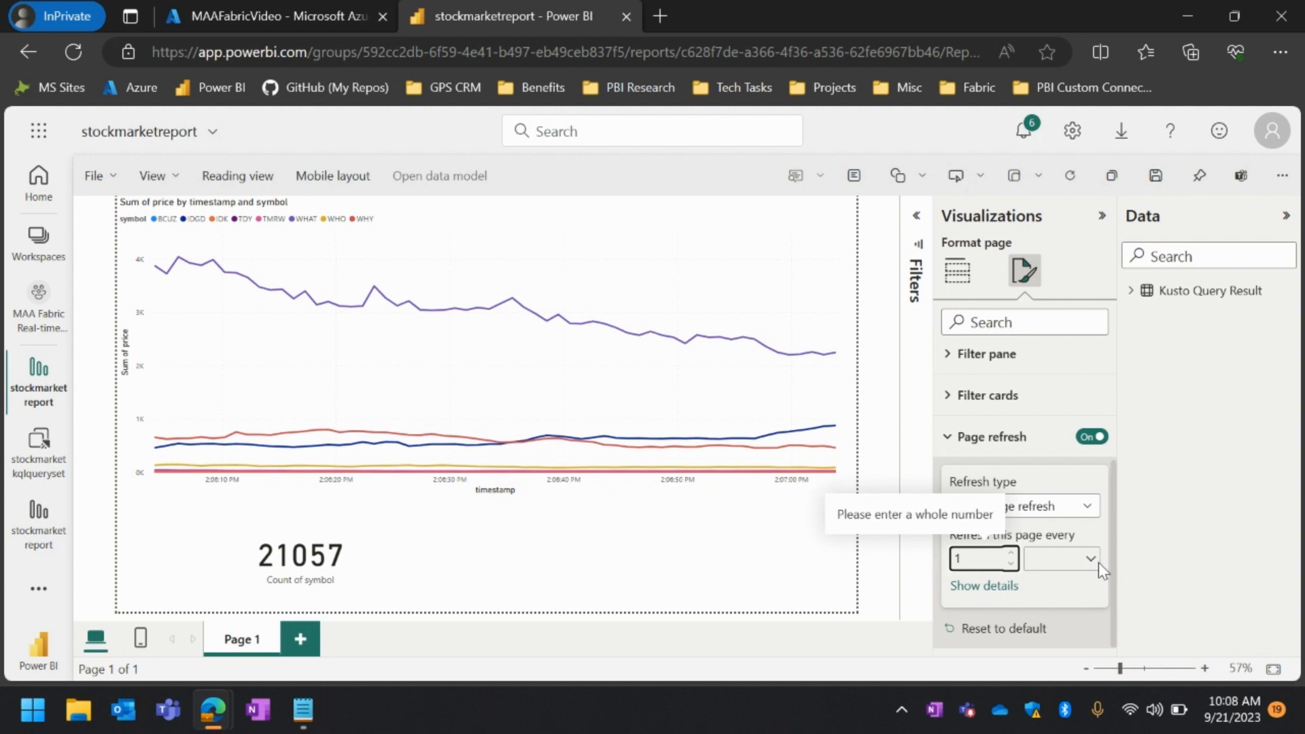
pyautogui.click(1092, 563)
pyautogui.click(1052, 457)
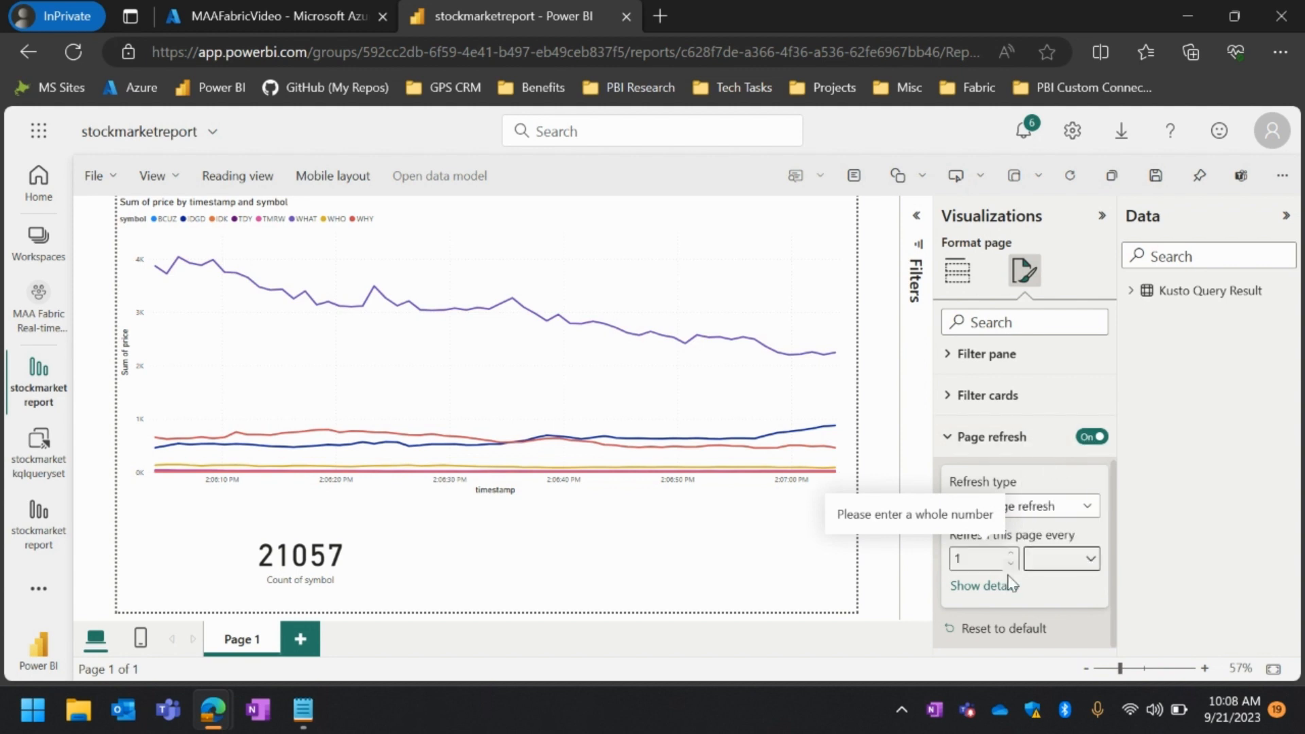
pyautogui.click(998, 587)
pyautogui.scroll(-1, 1050, 615)
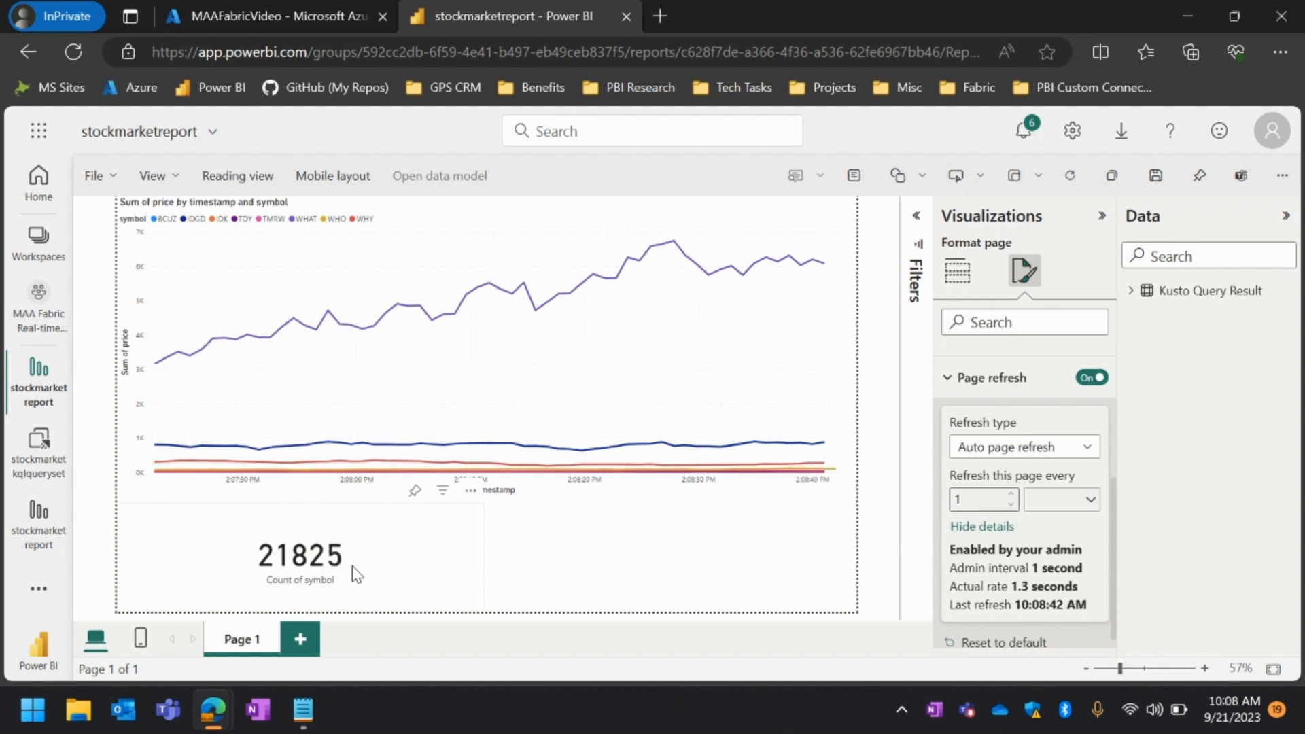
# Test cross-filtering the count card from the line chart's legend using the BCUZ and WHAT entries
pyautogui.moveTo(821, 287)
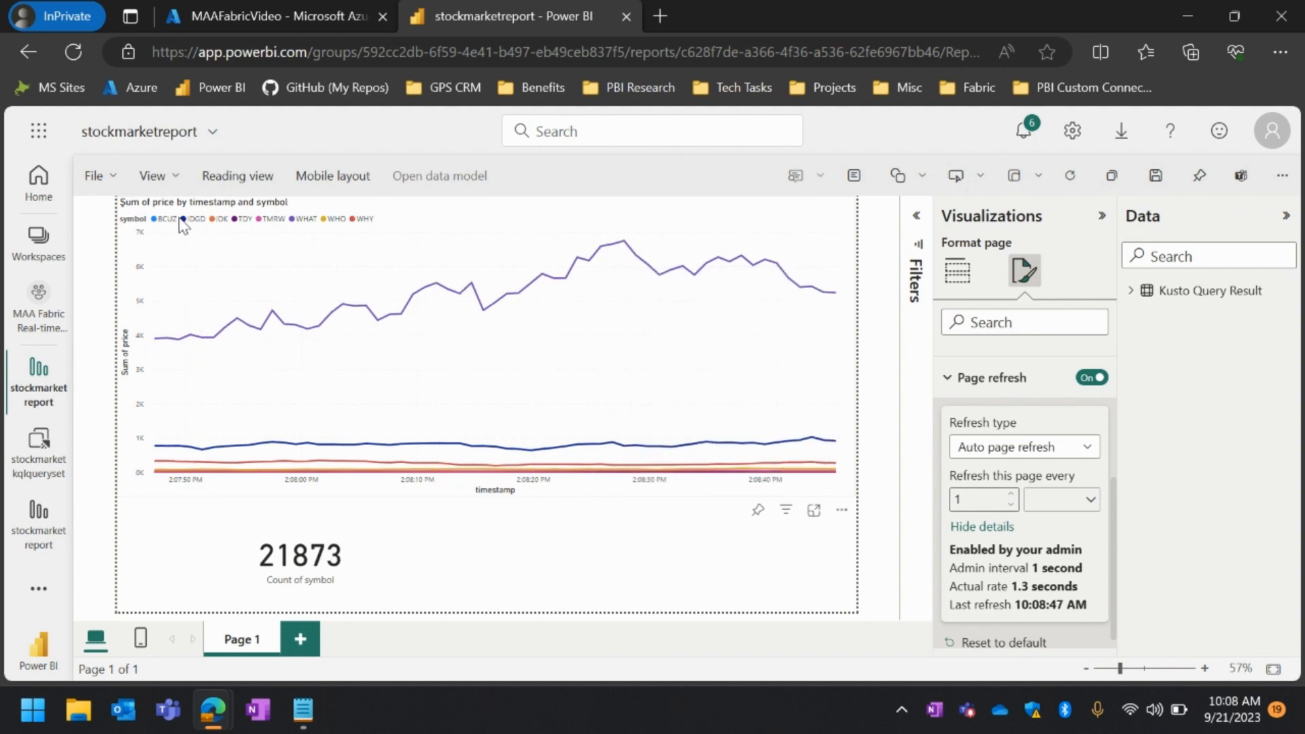
pyautogui.click(156, 221)
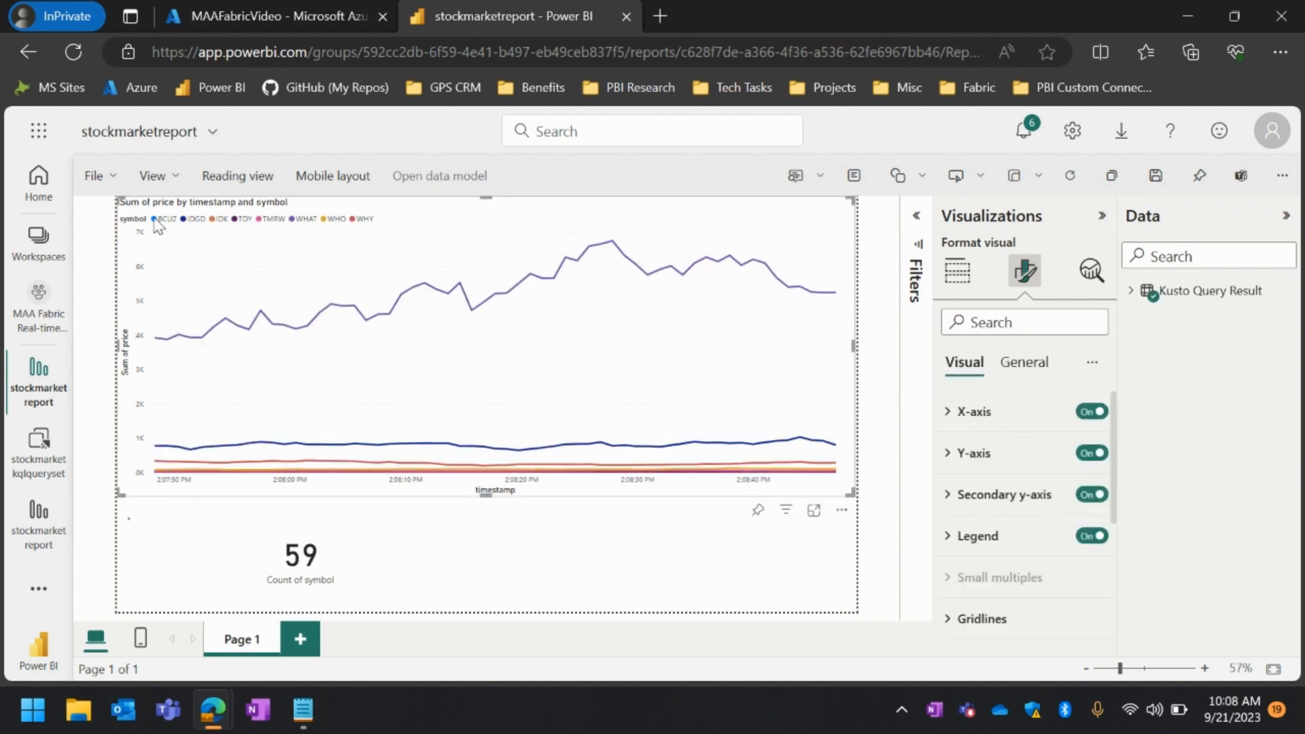
pyautogui.click(296, 224)
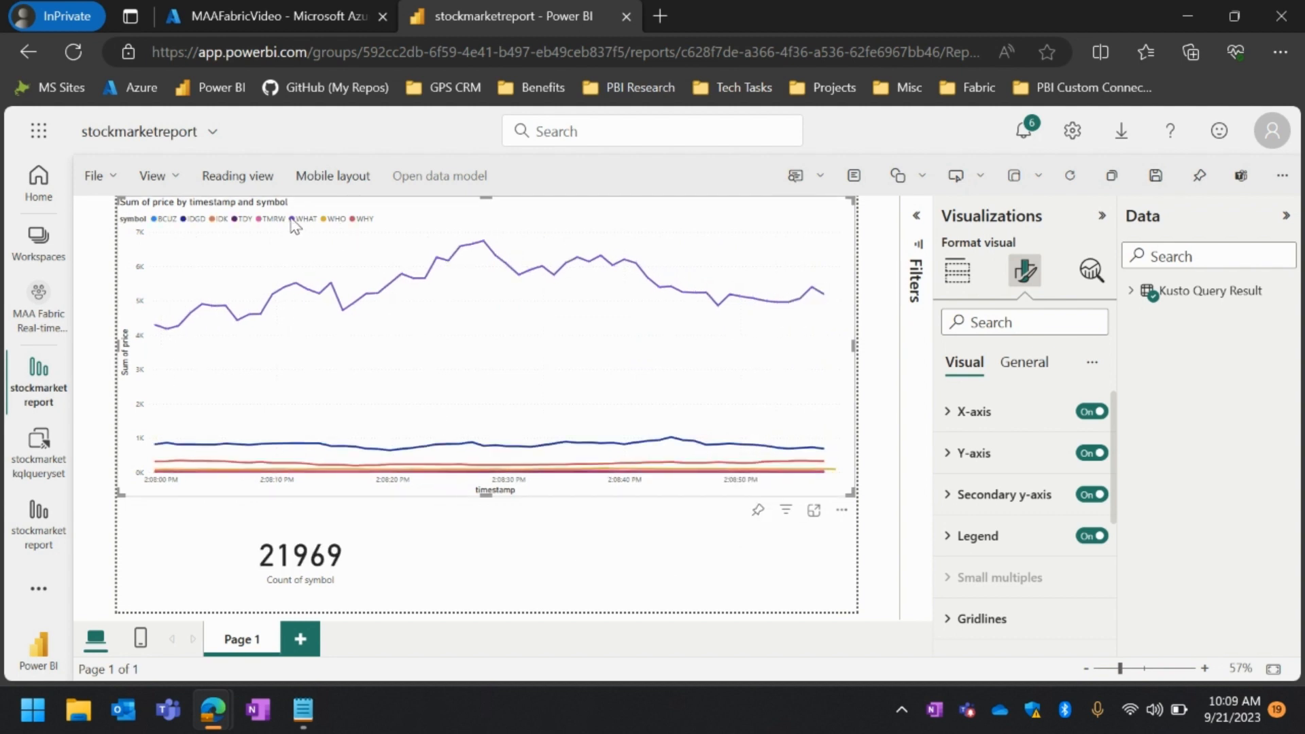
# Save the changes to the stock market report
pyautogui.click(92, 176)
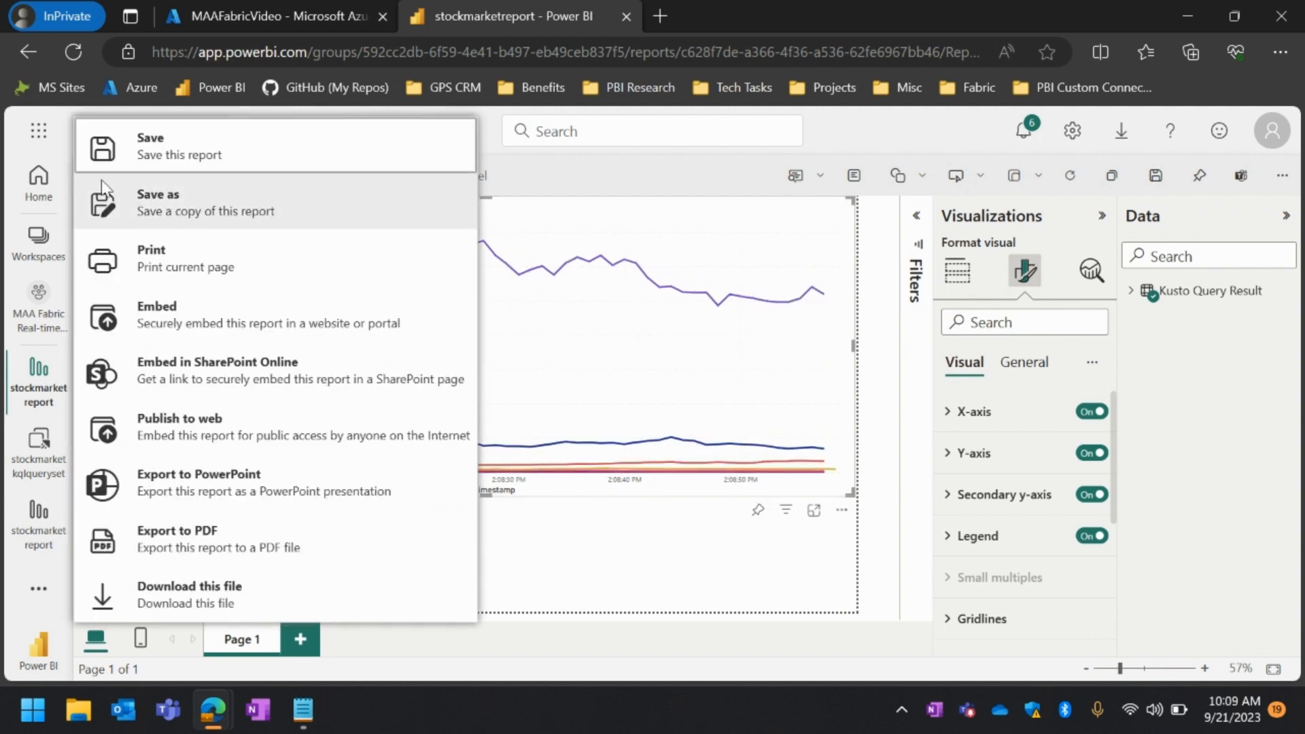
pyautogui.click(165, 161)
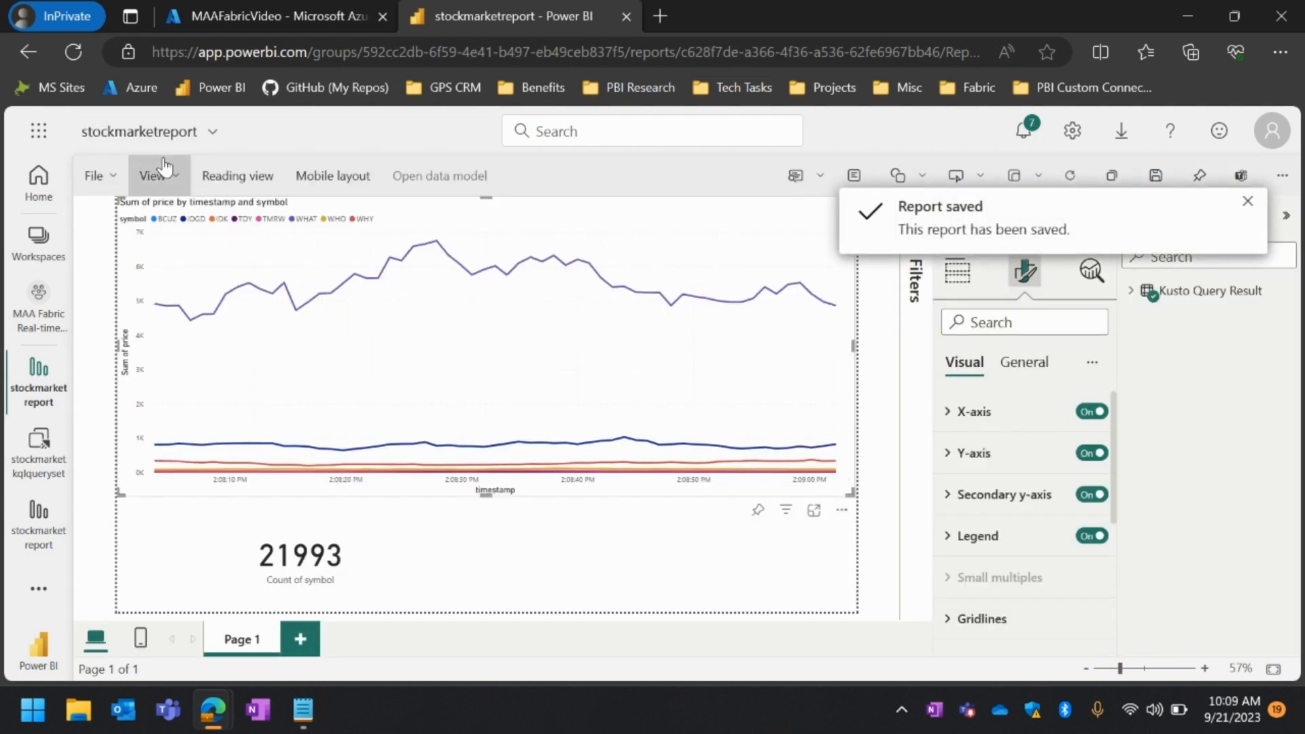
# Return to the MAA Fabric Real-time Analytics Demo workspace and open the saved stockmarketreport for viewing
pyautogui.click(1247, 204)
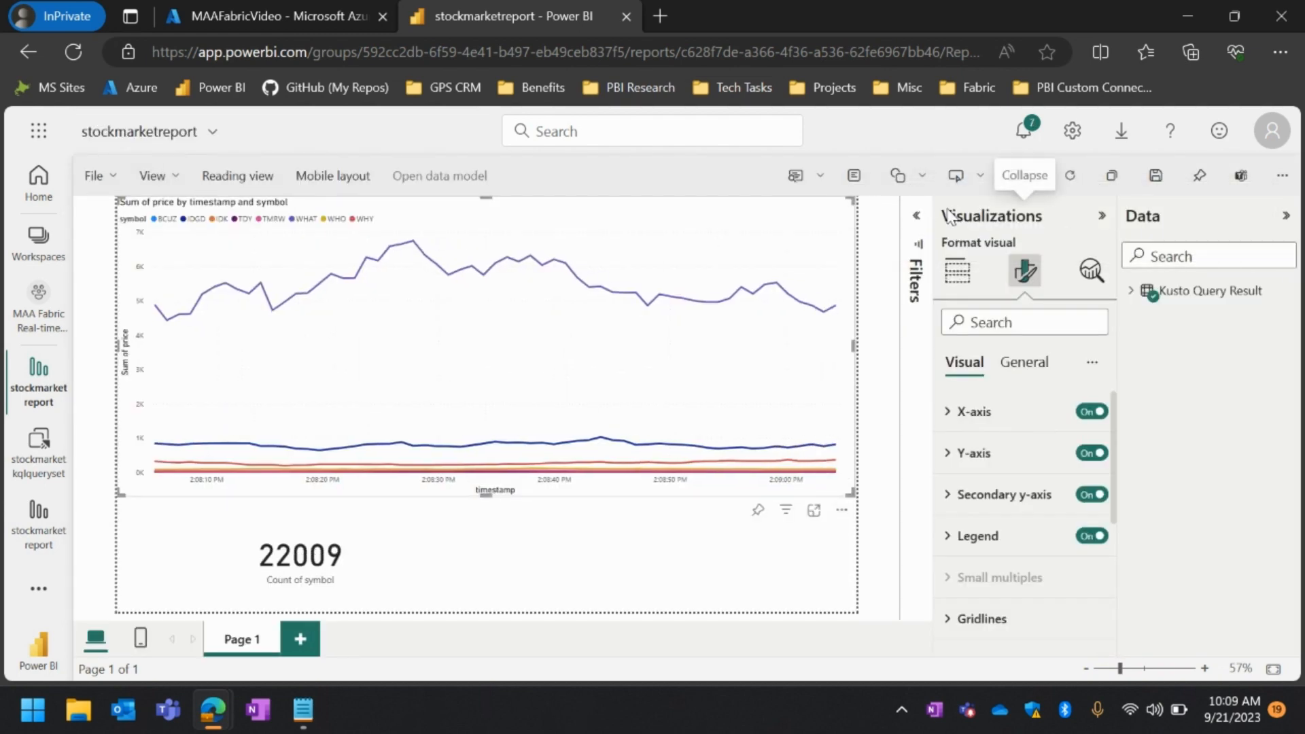
pyautogui.click(1103, 216)
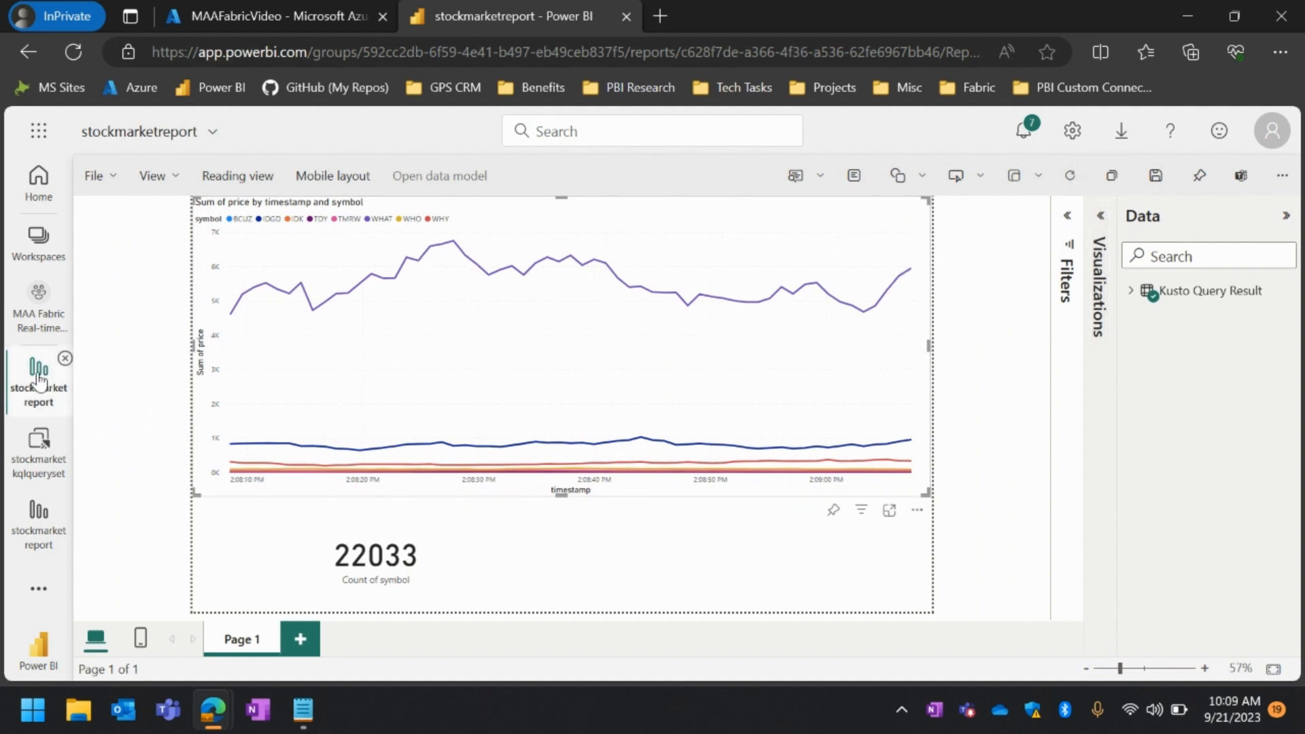
pyautogui.click(39, 309)
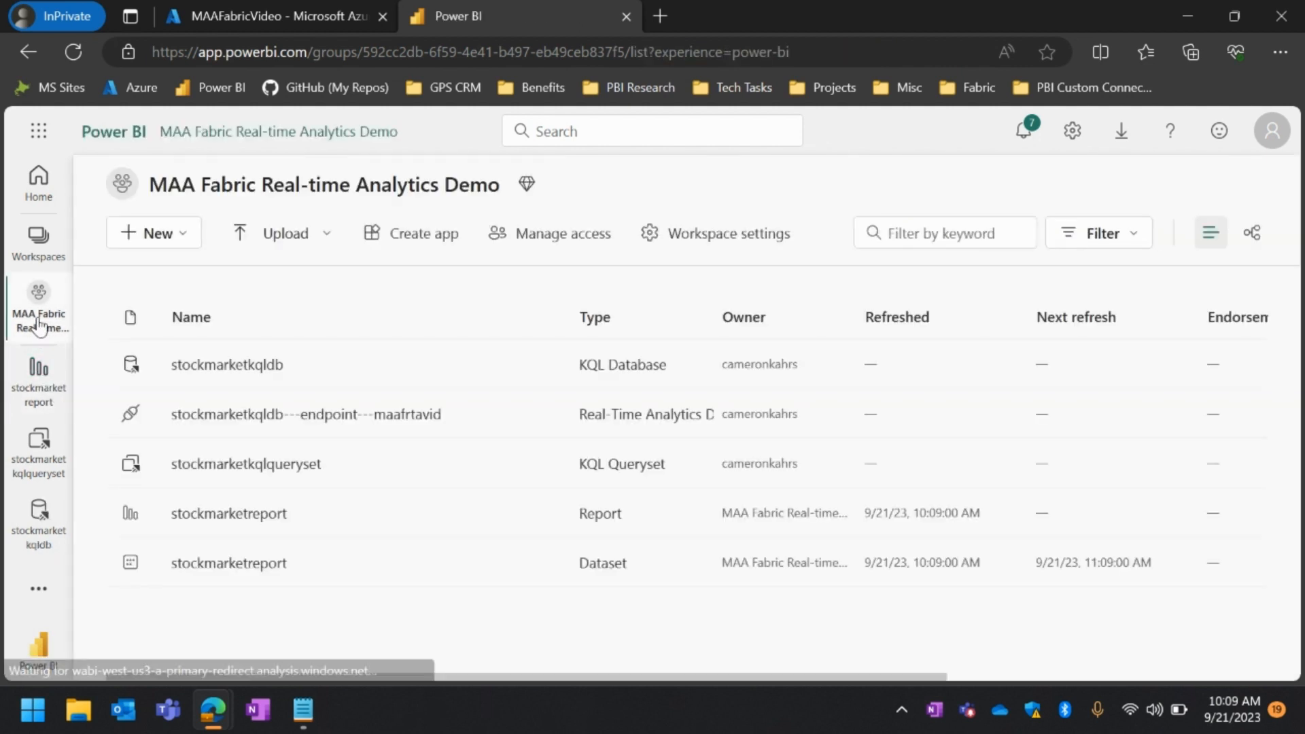
pyautogui.click(248, 515)
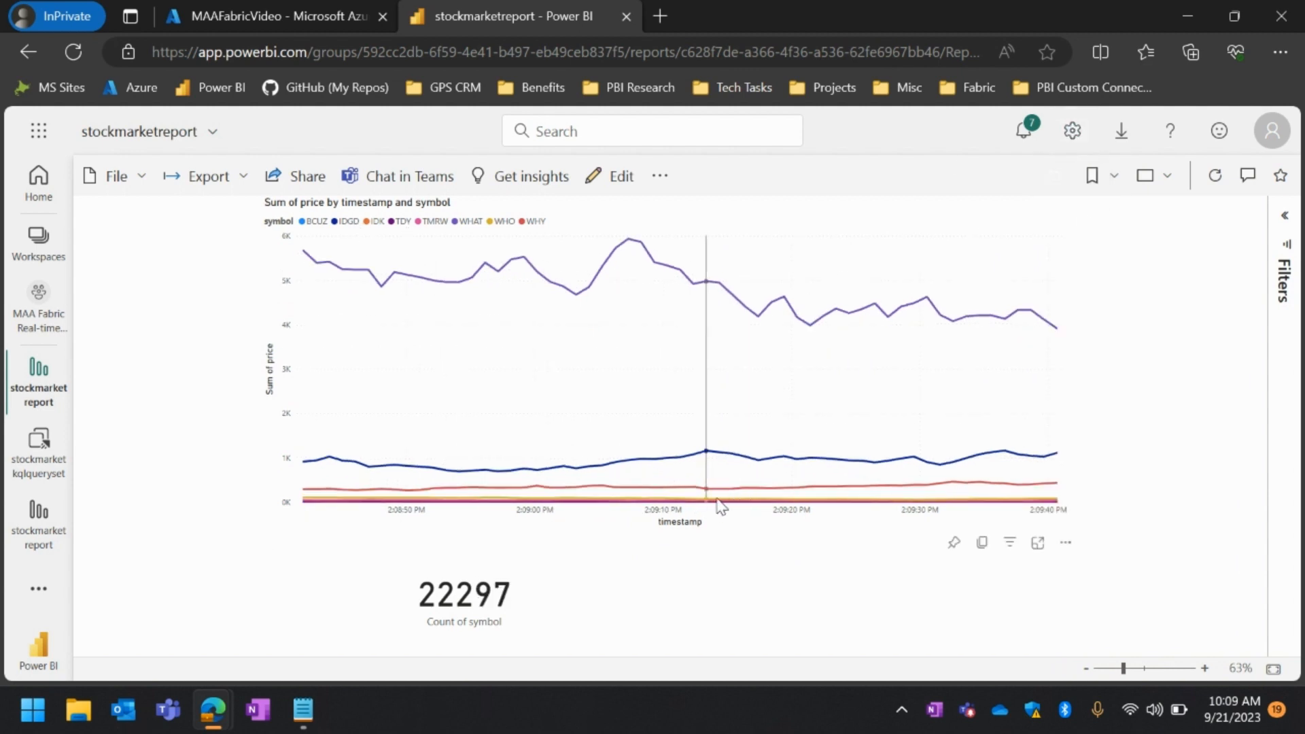
# Open the admin portal's capacity settings and show the list of Fabric capacities
pyautogui.click(1071, 131)
pyautogui.scroll(-2, 1058, 580)
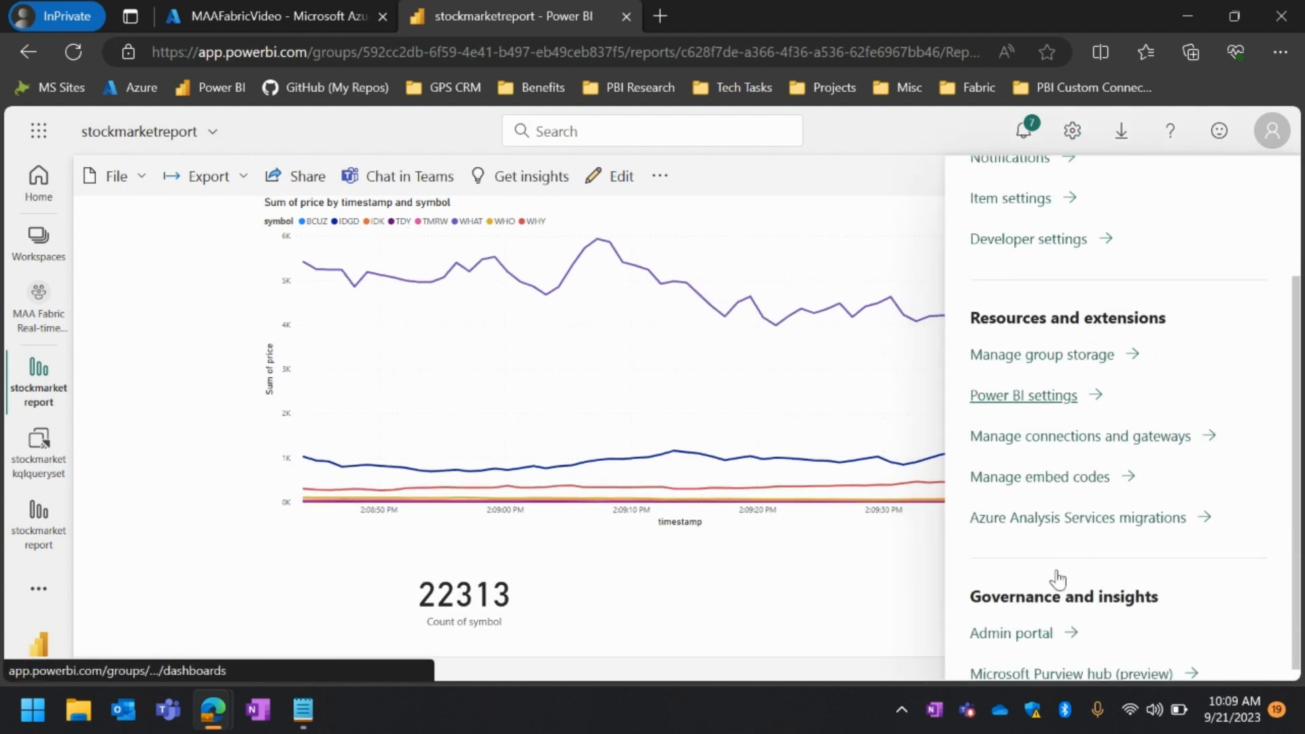
pyautogui.click(1010, 621)
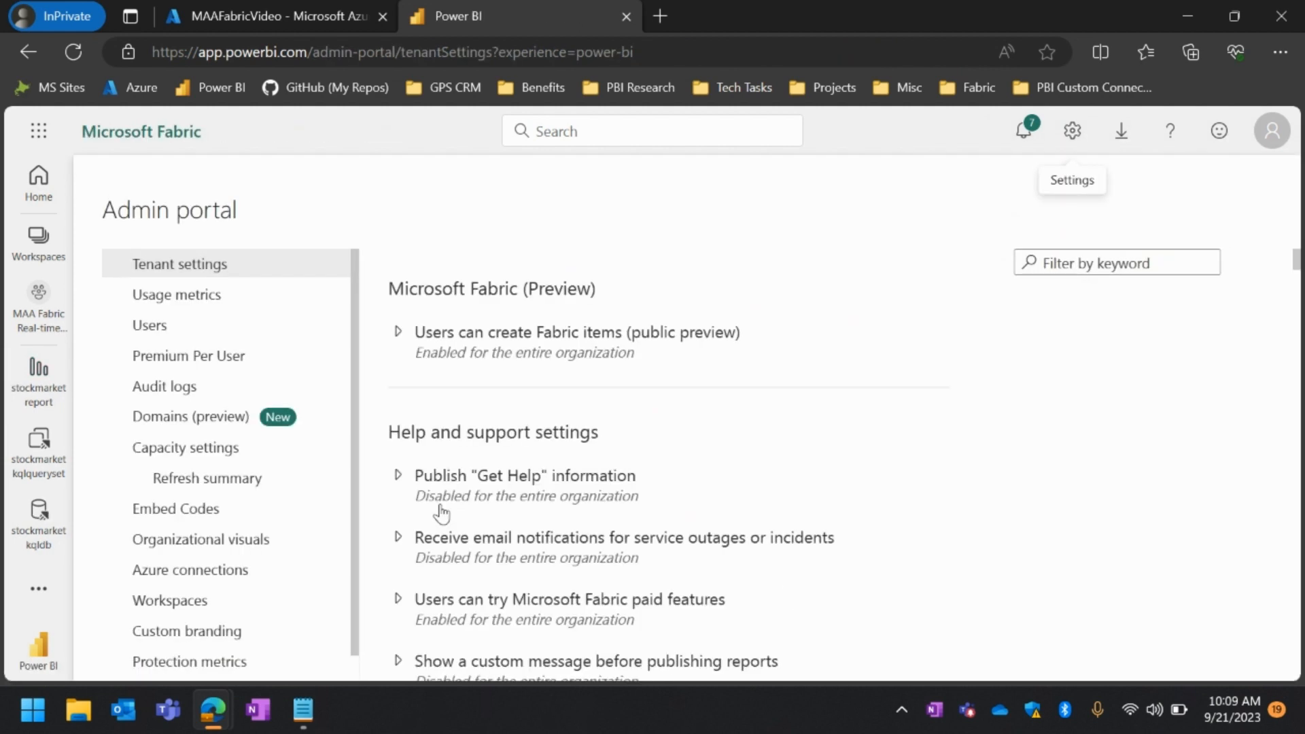
pyautogui.click(185, 450)
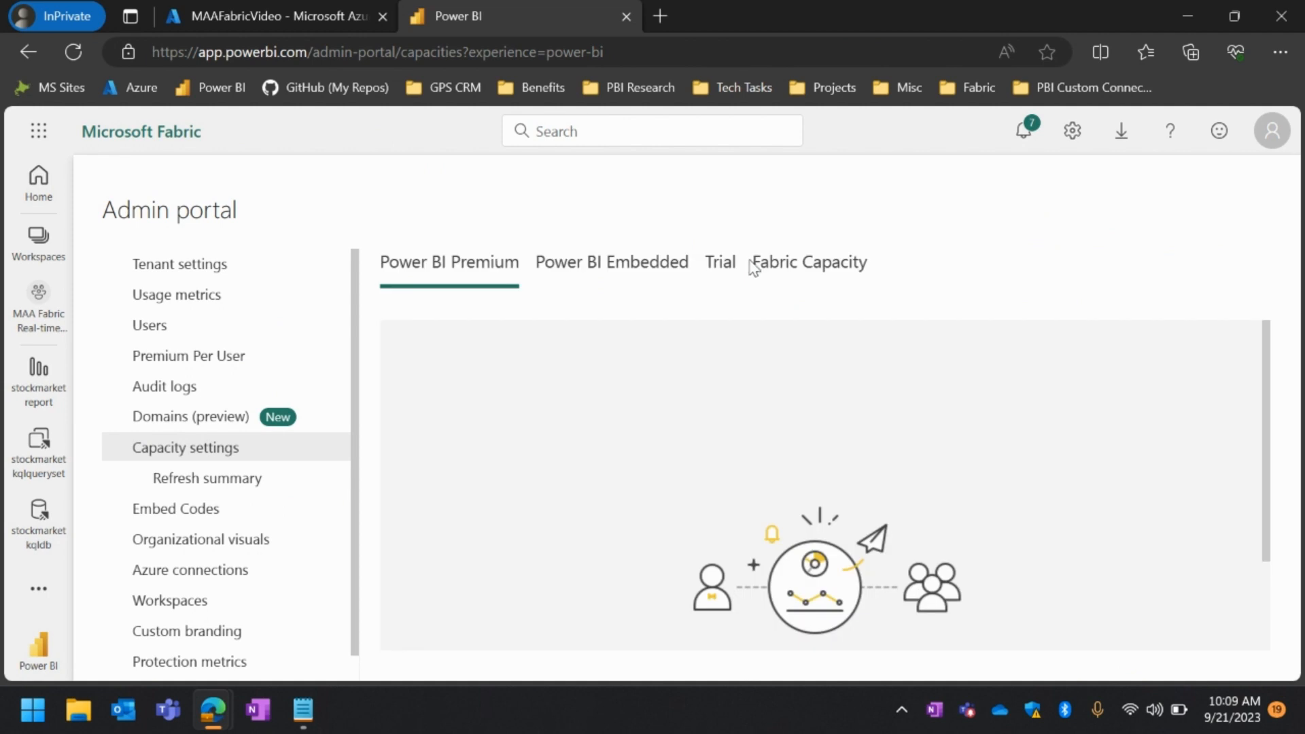
pyautogui.click(754, 266)
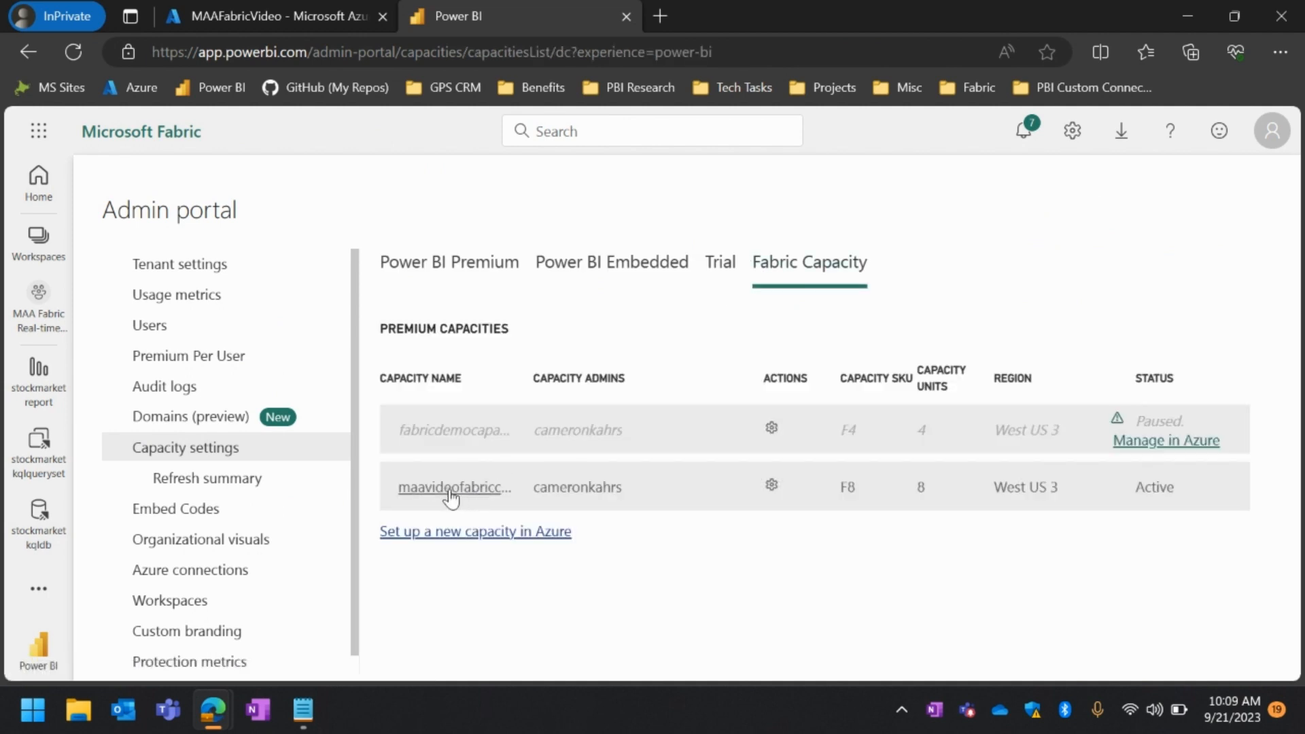
# Examine the automatic page refresh and minimum refresh interval under the active F8 capacity's Power BI workloads, and return to stockmarketreport
pyautogui.click(451, 491)
pyautogui.scroll(-3, 638, 571)
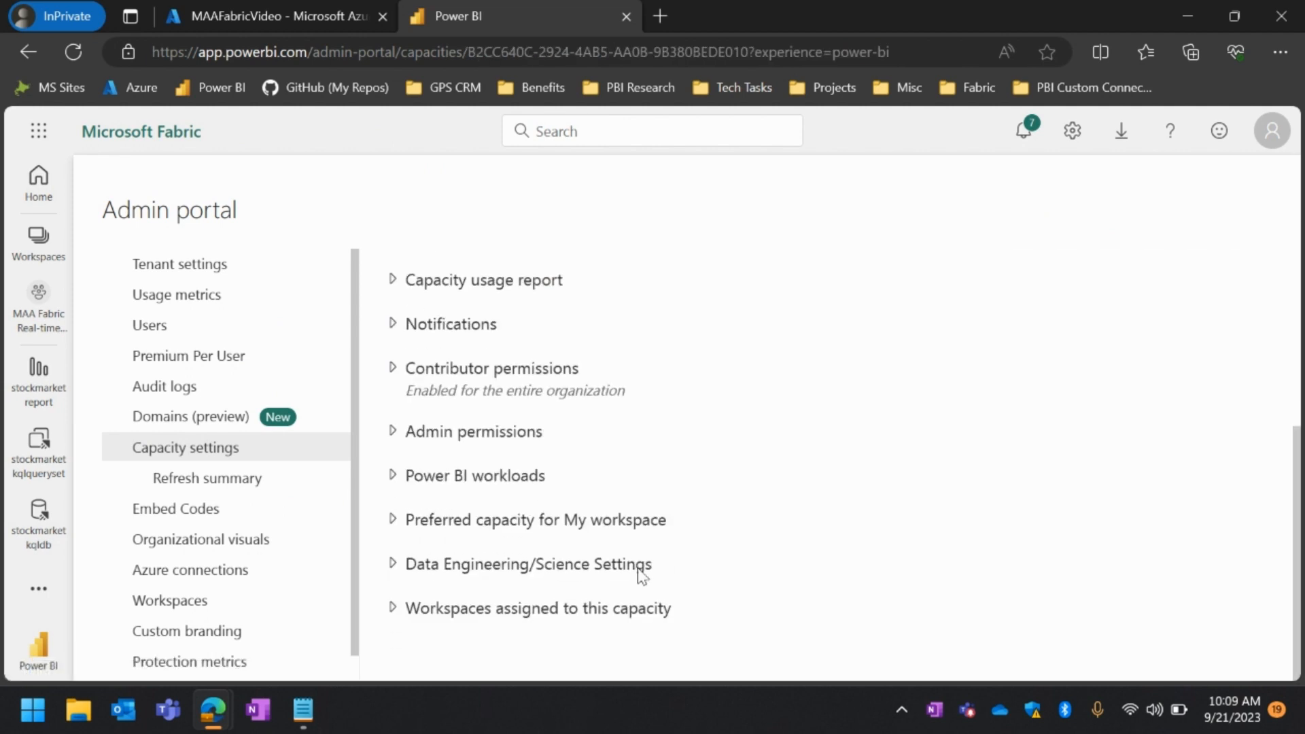
pyautogui.click(487, 479)
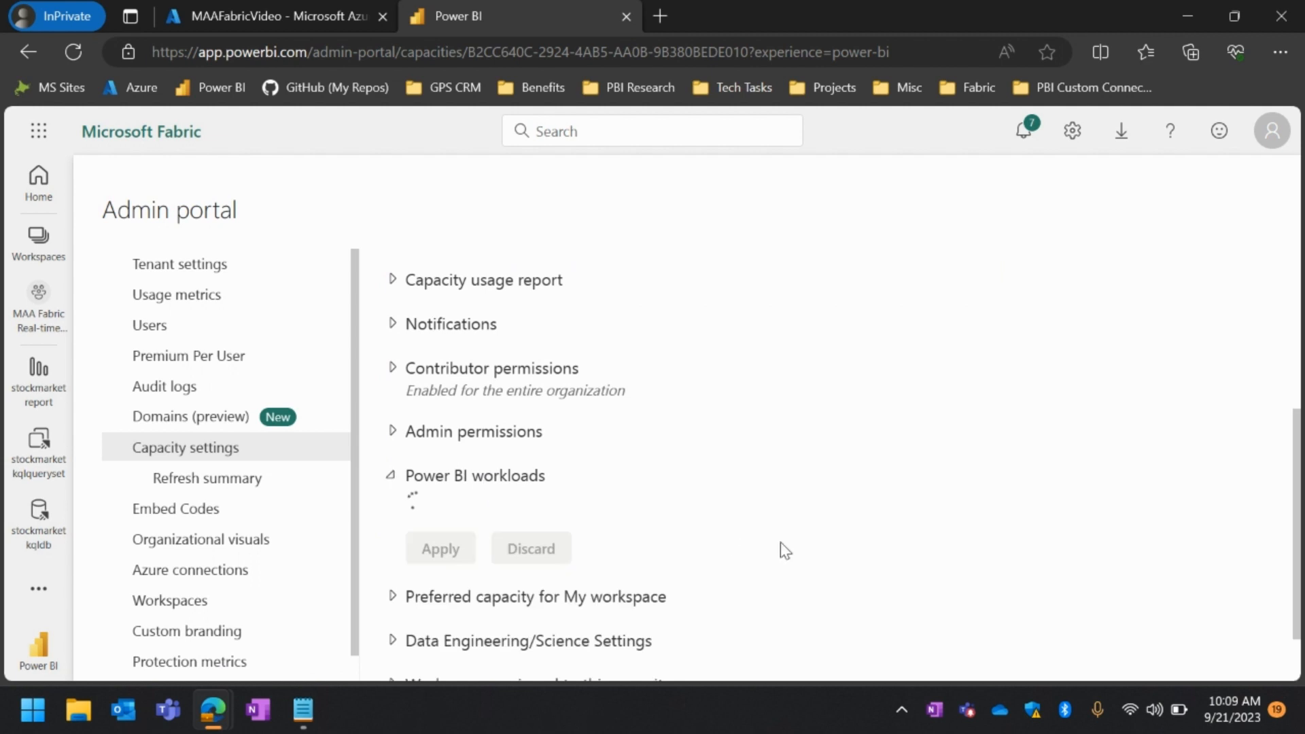
pyautogui.scroll(-10, 780, 542)
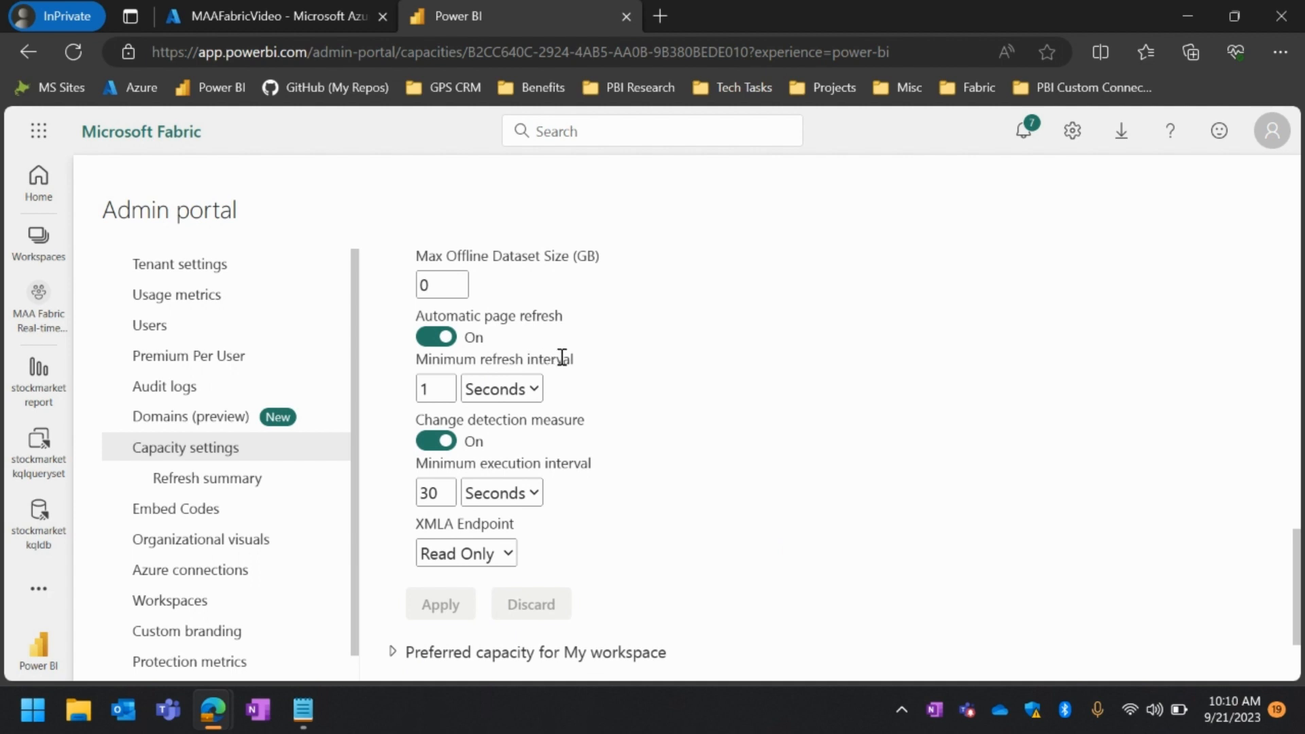
pyautogui.click(494, 394)
pyautogui.click(602, 384)
pyautogui.scroll(1, 554, 404)
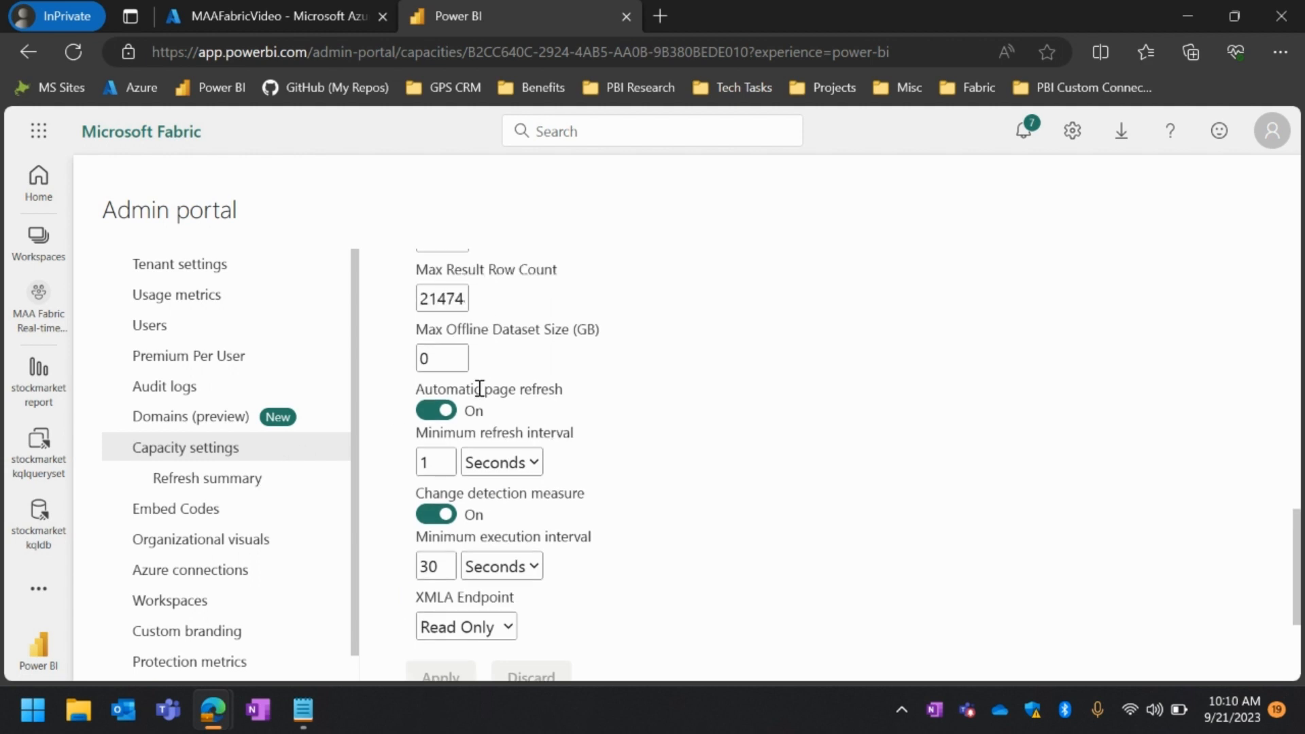
pyautogui.click(39, 387)
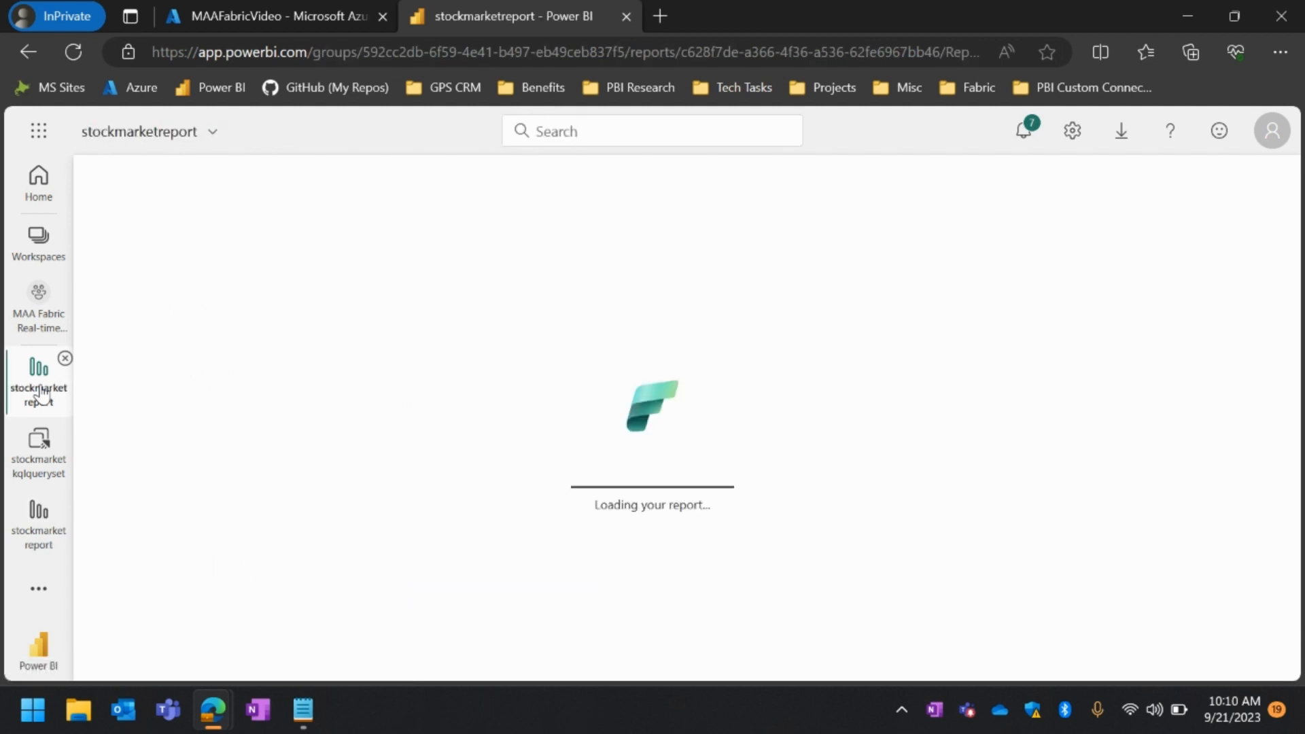